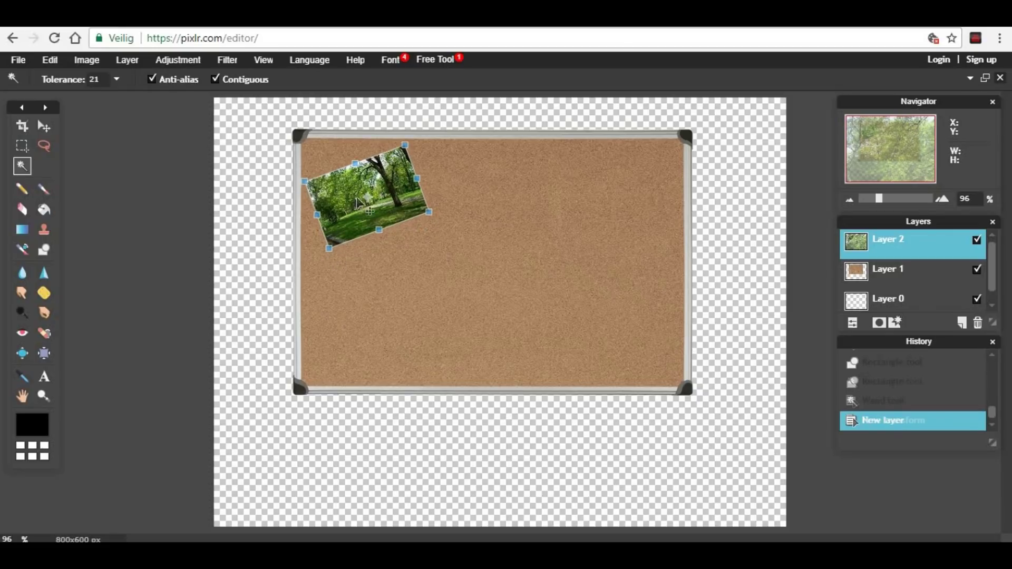
# Add image 2 as a new layer and clear the green background around the two characters with the Wand tool.
pyautogui.click(127, 60)
pyautogui.click(148, 126)
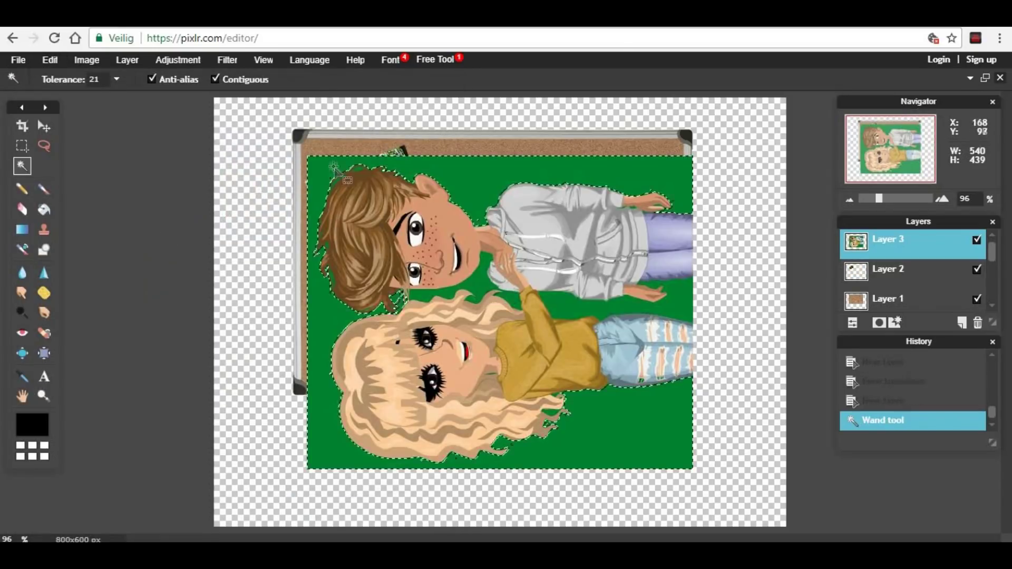
pyautogui.press('Delete')
pyautogui.click(606, 308)
pyautogui.press('Delete')
pyautogui.click(552, 412)
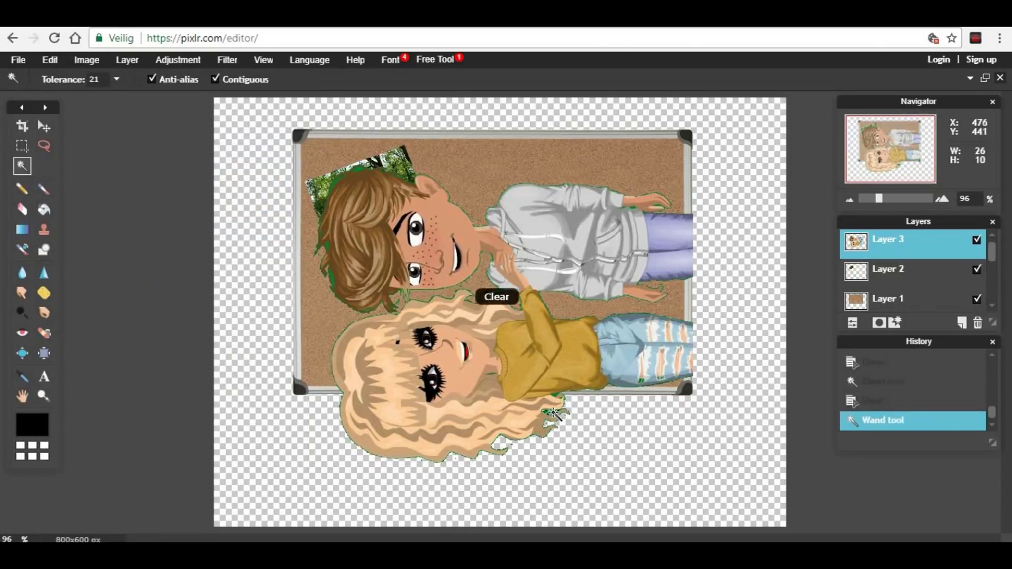
pyautogui.click(322, 233)
pyautogui.click(323, 232)
# Free-transform the couple cutout: rotate it upright, scale it down and place it on the tilted park photo.
pyautogui.click(50, 61)
pyautogui.click(99, 169)
pyautogui.moveTo(302, 467); pyautogui.dragTo(464, 245)
pyautogui.moveTo(486, 301); pyautogui.dragTo(353, 175)
pyautogui.moveTo(331, 254); pyautogui.dragTo(354, 262)
pyautogui.moveTo(392, 191); pyautogui.dragTo(389, 195)
pyautogui.moveTo(321, 163); pyautogui.dragTo(356, 199)
pyautogui.press('Return')
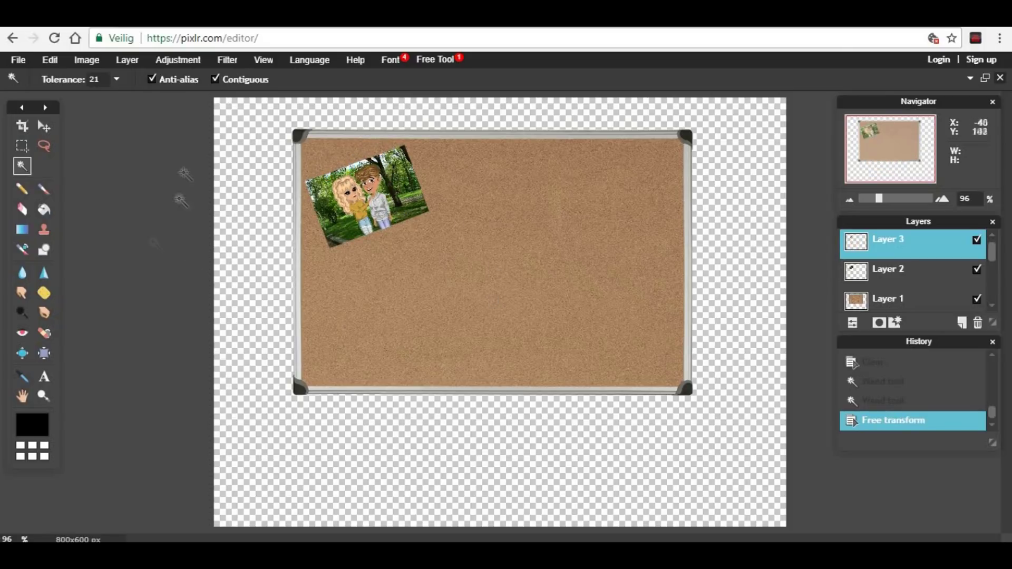
# Add image 44 as a layer, then shrink, tilt and place the sunset photo in the corkboard's lower-right corner.
pyautogui.click(127, 60)
pyautogui.click(152, 125)
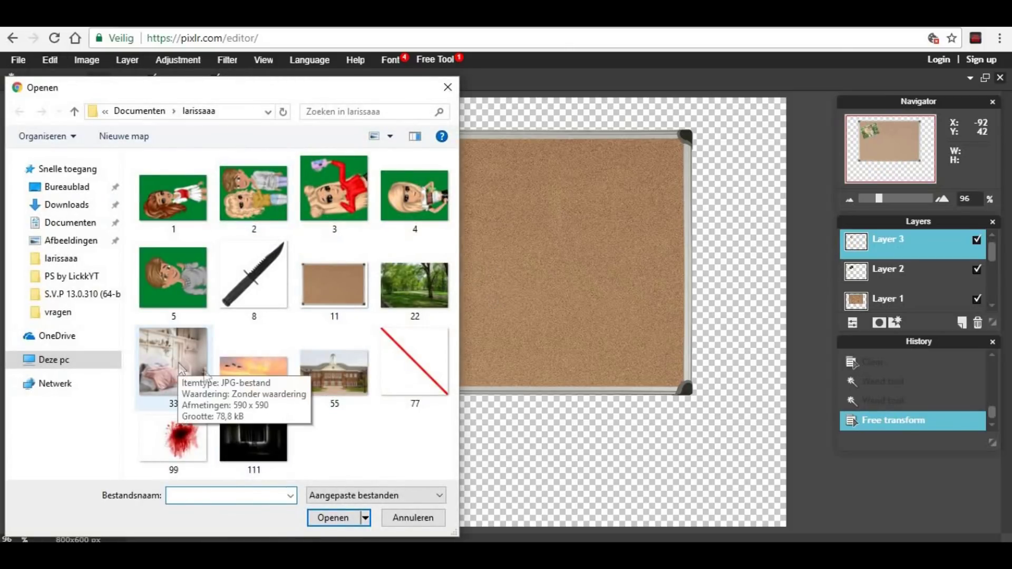
pyautogui.doubleClick(258, 369)
pyautogui.click(54, 60)
pyautogui.click(79, 180)
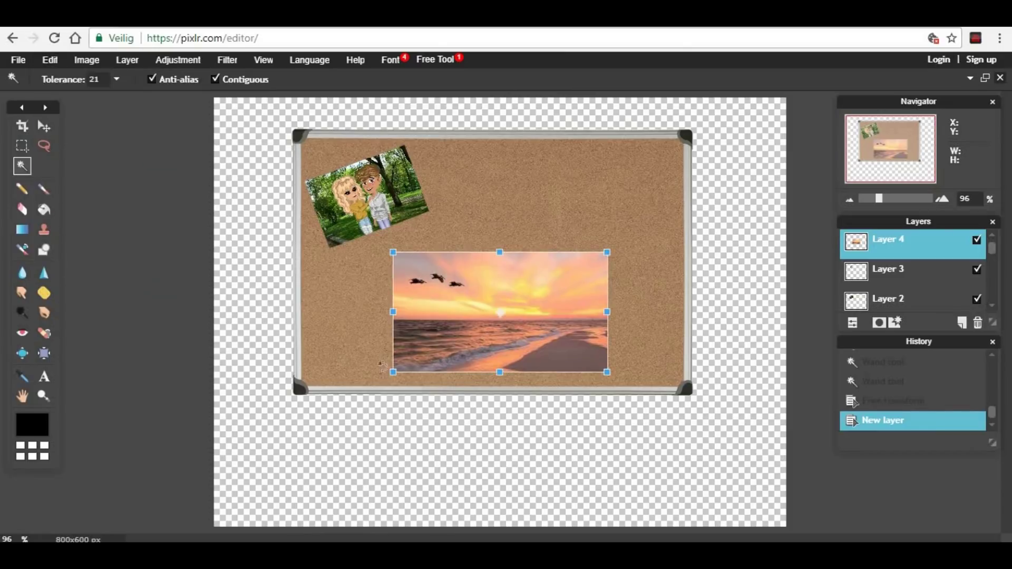
pyautogui.moveTo(382, 365); pyautogui.dragTo(372, 320)
pyautogui.moveTo(423, 217); pyautogui.dragTo(467, 273)
pyautogui.moveTo(498, 315); pyautogui.dragTo(625, 341)
pyautogui.press('Return')
# Add image 4 as a new layer and clear the green background around the blonde character with the Wand tool.
pyautogui.click(91, 61)
pyautogui.moveTo(127, 60)
pyautogui.click(176, 123)
pyautogui.doubleClick(414, 196)
pyautogui.click(495, 231)
pyautogui.press('Delete')
pyautogui.click(610, 364)
pyautogui.press('Delete')
pyautogui.click(583, 271)
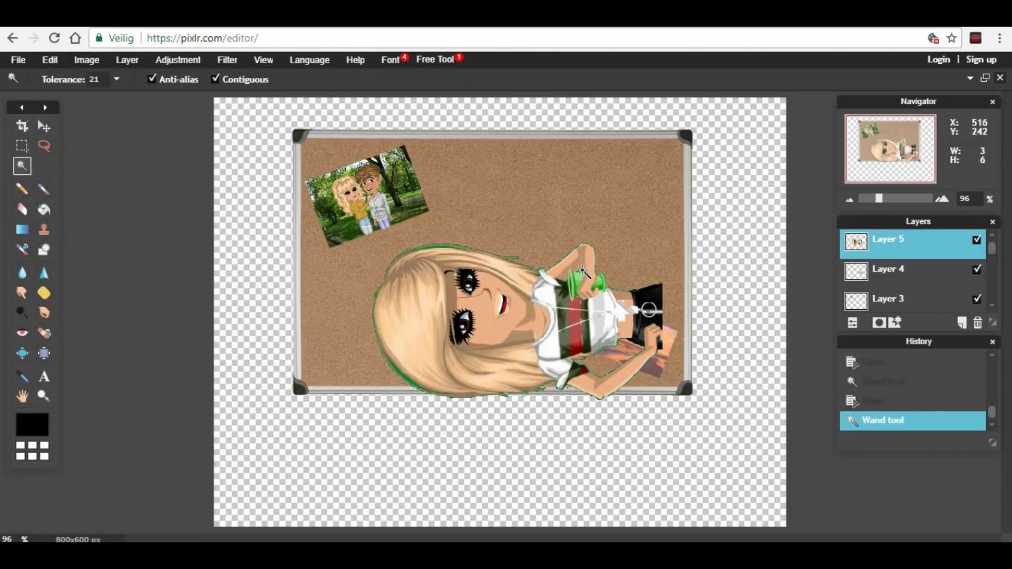
# Free-transform the blonde character: rotate her upright, scale her down and place her on the sunset photo.
pyautogui.click(54, 63)
pyautogui.click(79, 181)
pyautogui.moveTo(377, 418); pyautogui.dragTo(496, 94)
pyautogui.moveTo(657, 232); pyautogui.dragTo(574, 266)
pyautogui.moveTo(519, 326); pyautogui.dragTo(627, 332)
pyautogui.moveTo(581, 371); pyautogui.dragTo(589, 378)
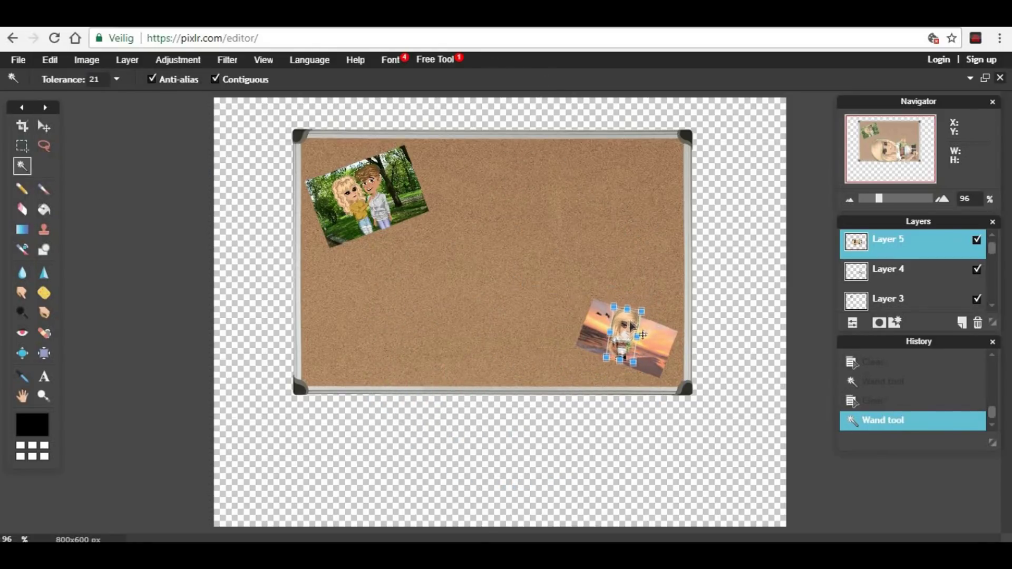
# Add image 55 as a layer, then scale down the school photo and place it in the corkboard's upper-right corner.
pyautogui.click(127, 60)
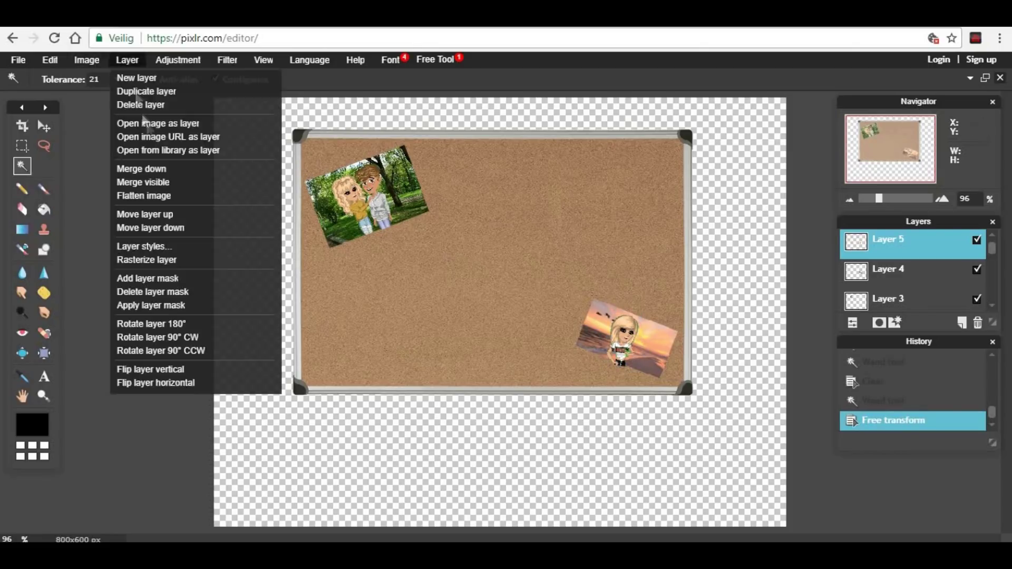
pyautogui.click(148, 125)
pyautogui.doubleClick(318, 361)
pyautogui.click(50, 59)
pyautogui.click(80, 169)
pyautogui.moveTo(471, 230); pyautogui.dragTo(572, 329)
pyautogui.moveTo(303, 186); pyautogui.dragTo(507, 323)
pyautogui.moveTo(486, 381); pyautogui.dragTo(280, 279)
pyautogui.moveTo(244, 248); pyautogui.dragTo(531, 440)
pyautogui.moveTo(586, 466); pyautogui.dragTo(478, 239)
pyautogui.moveTo(573, 212); pyautogui.dragTo(563, 220)
pyautogui.moveTo(528, 282); pyautogui.dragTo(633, 209)
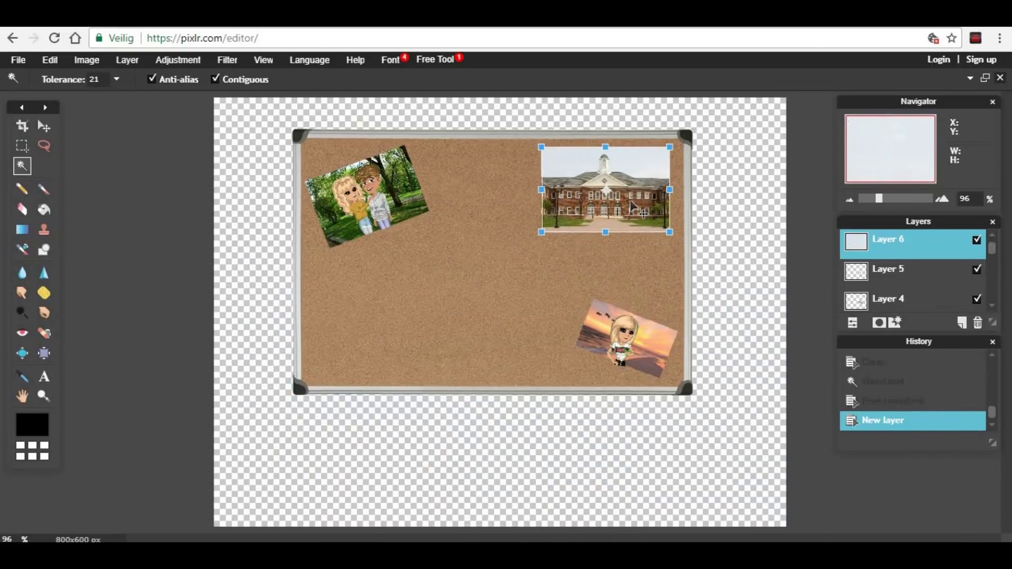
# Add image 5 as a new layer and clear the green background around the boy in the grey sweater.
pyautogui.click(127, 60)
pyautogui.click(147, 125)
pyautogui.doubleClick(173, 278)
pyautogui.click(556, 216)
pyautogui.press('Delete')
pyautogui.click(652, 365)
pyautogui.click(399, 236)
pyautogui.press('Delete')
# Free-transform the boy in the grey sweater: rotate him upright, scale him down and centre him on the school photo.
pyautogui.click(56, 60)
pyautogui.click(95, 176)
pyautogui.moveTo(366, 410); pyautogui.dragTo(380, 106)
pyautogui.moveTo(519, 316); pyautogui.dragTo(608, 269)
pyautogui.moveTo(509, 111); pyautogui.dragTo(564, 200)
pyautogui.moveTo(598, 260); pyautogui.dragTo(607, 179)
pyautogui.moveTo(564, 118); pyautogui.dragTo(570, 129)
pyautogui.moveTo(606, 184); pyautogui.dragTo(601, 194)
pyautogui.press('Return')
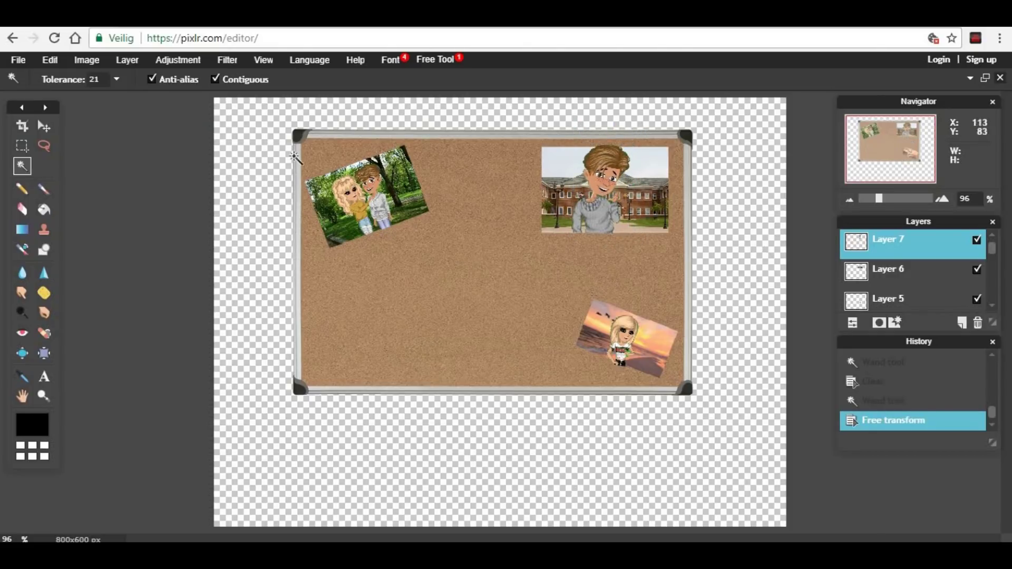
# Touch up the boy's cutout and the blonde character's feet on Layer 5 using the Eraser with brush size 15.
pyautogui.press('e')
pyautogui.hotkey('ctrl', 'z')
pyautogui.click(93, 79)
pyautogui.click(161, 110)
pyautogui.moveTo(601, 137); pyautogui.dragTo(578, 141)
pyautogui.click(915, 306)
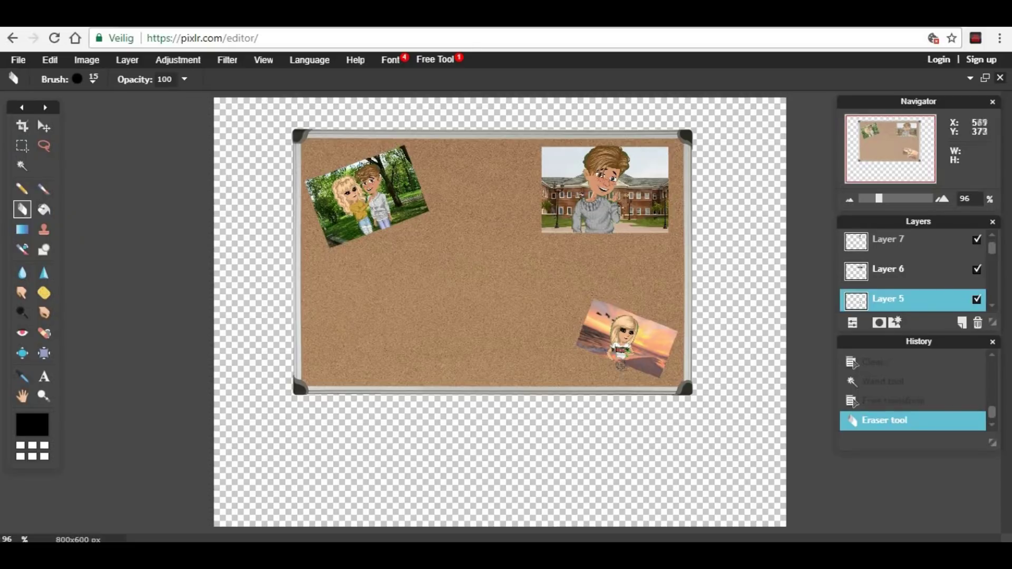
pyautogui.click(619, 368)
pyautogui.hotkey('ctrl', 'z')
pyautogui.click(627, 373)
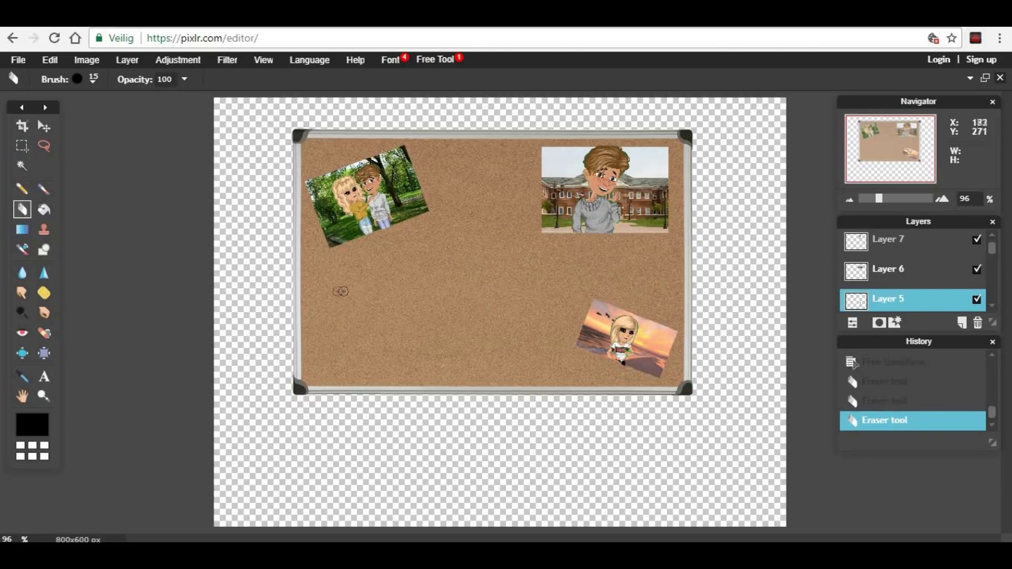
# Add image 33 as a layer, then scale down the bedroom photo and place it in the corkboard's lower-left corner.
pyautogui.click(127, 60)
pyautogui.click(105, 124)
pyautogui.click(158, 358)
pyautogui.click(50, 60)
pyautogui.click(116, 168)
pyautogui.moveTo(289, 98); pyautogui.dragTo(458, 272)
pyautogui.moveTo(525, 326); pyautogui.dragTo(400, 350)
pyautogui.click(465, 342)
pyautogui.click(51, 60)
# Add image 3 as a new layer and clear the green background around the girl in the red jacket.
pyautogui.click(127, 60)
pyautogui.click(150, 123)
pyautogui.doubleClick(335, 203)
pyautogui.moveTo(891, 299); pyautogui.dragTo(898, 235)
pyautogui.click(457, 266)
pyautogui.press('Delete')
pyautogui.click(504, 288)
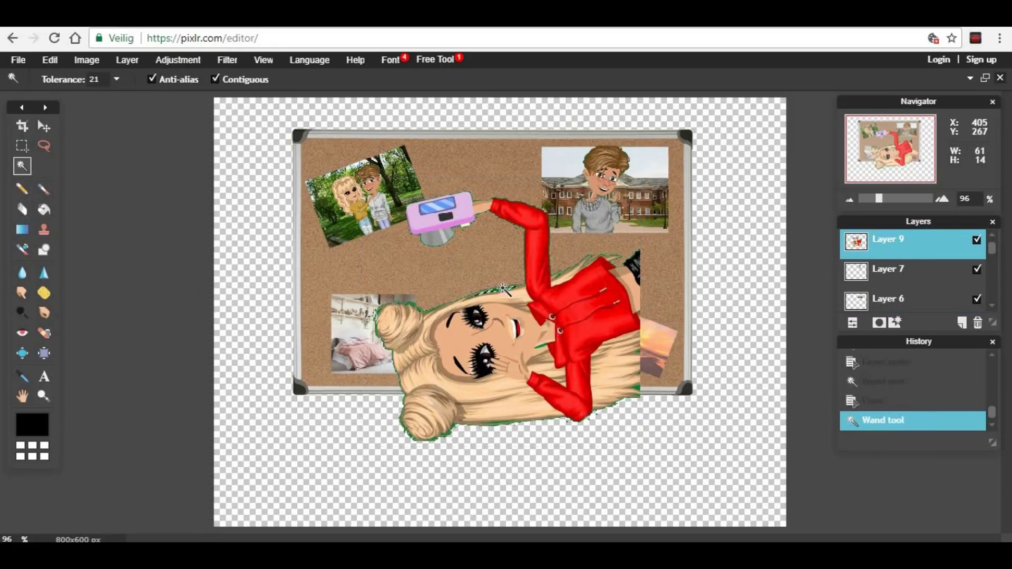
pyautogui.click(484, 237)
# Rotate the girl in red upright, shrink her onto the bedroom photo, and trim the cutout with the Eraser.
pyautogui.click(50, 60)
pyautogui.click(83, 171)
pyautogui.moveTo(353, 452); pyautogui.dragTo(355, 175)
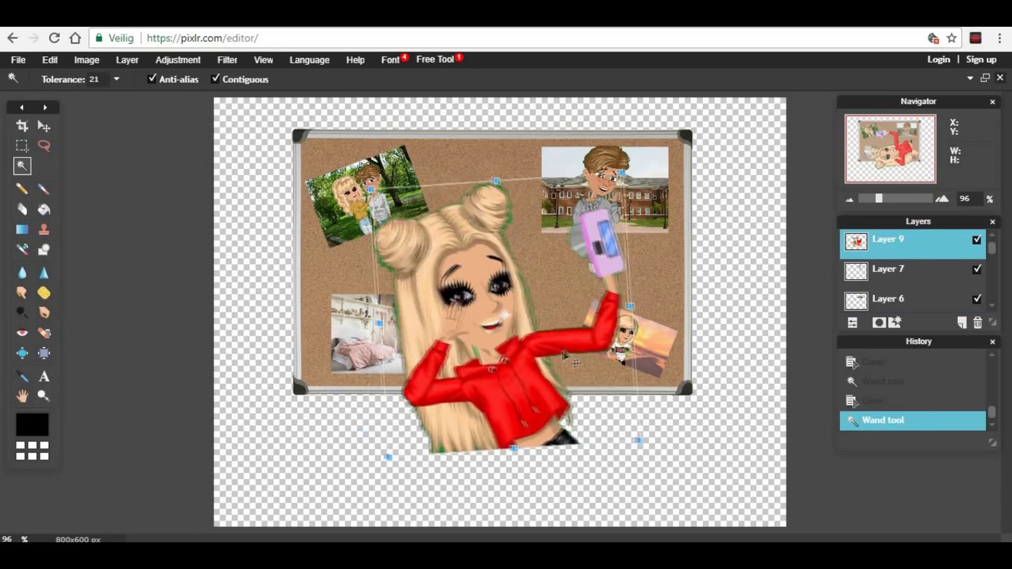
pyautogui.moveTo(566, 355); pyautogui.dragTo(473, 303)
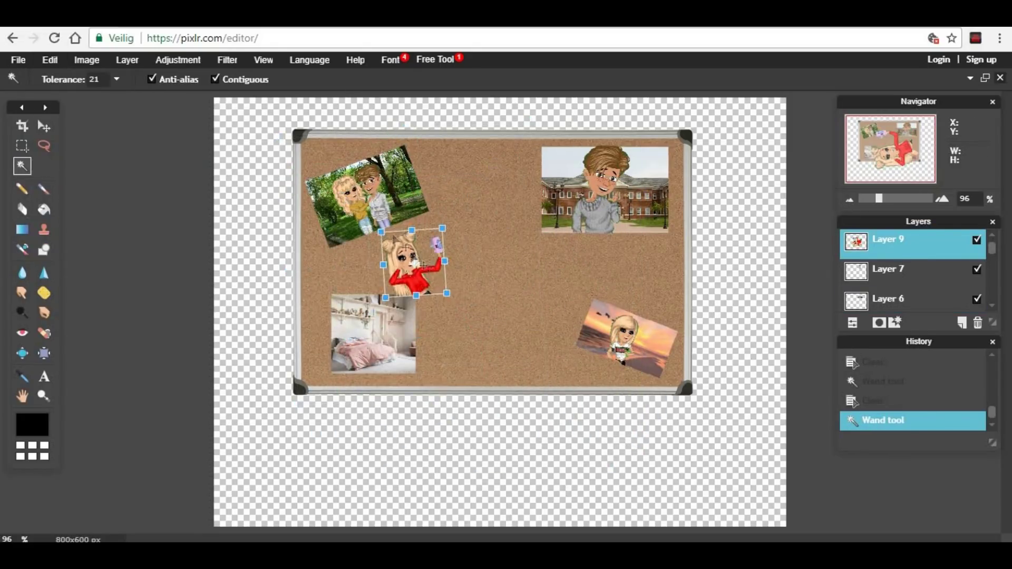
pyautogui.moveTo(410, 263); pyautogui.dragTo(374, 335)
pyautogui.press('Return')
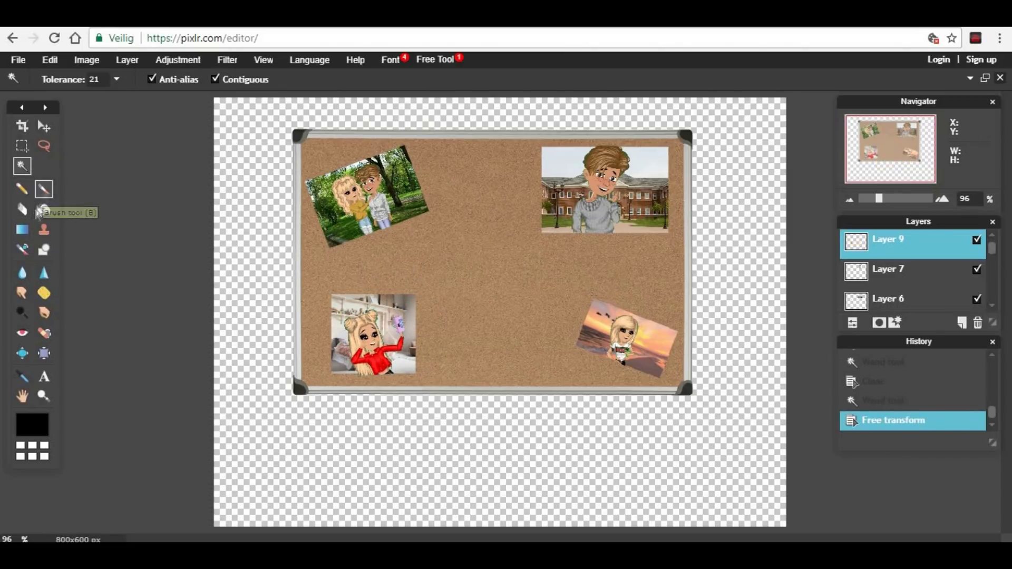
pyautogui.press('e')
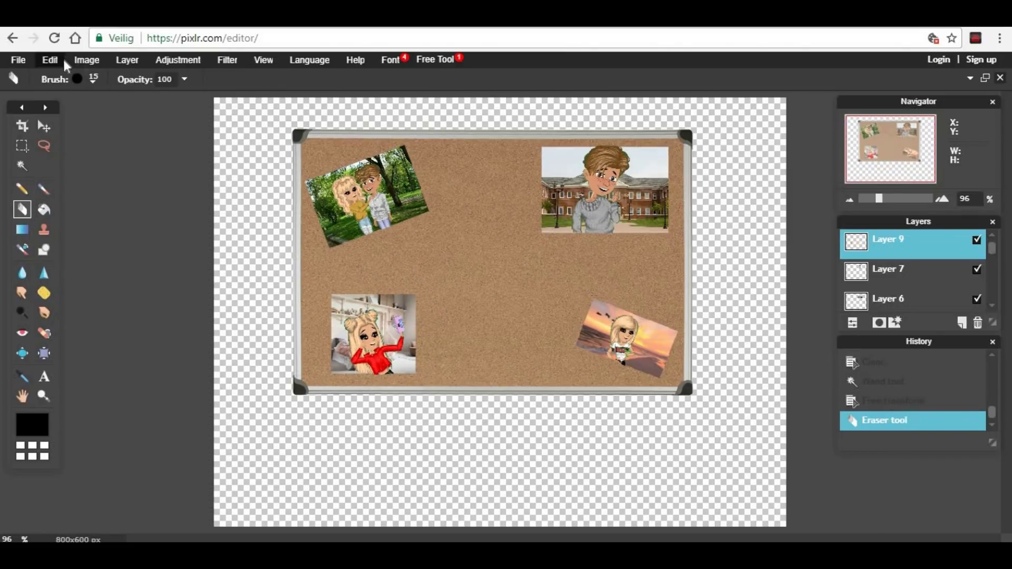
pyautogui.click(121, 59)
pyautogui.click(169, 124)
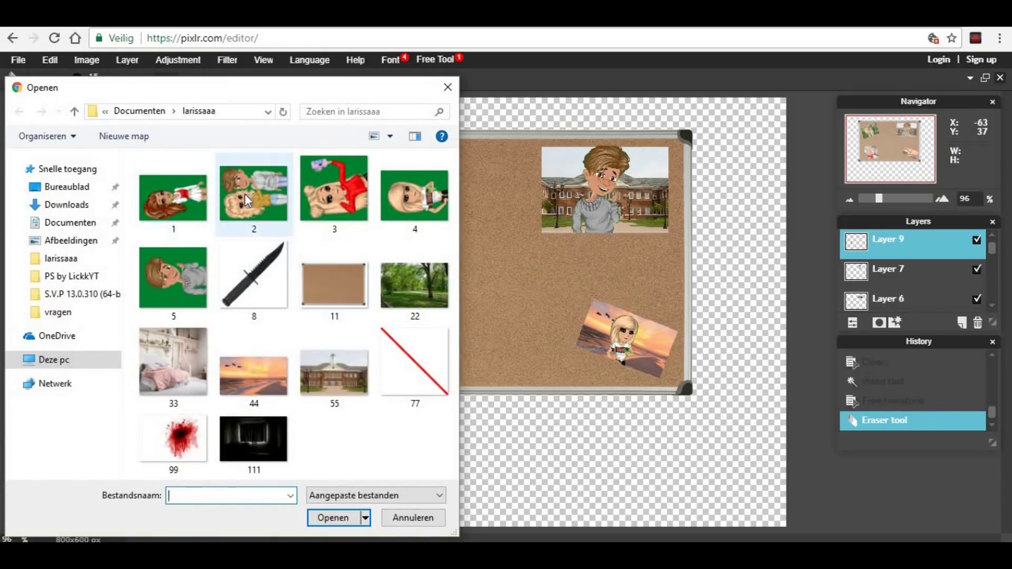
pyautogui.doubleClick(414, 289)
pyautogui.click(50, 59)
pyautogui.click(85, 169)
pyautogui.moveTo(215, 97); pyautogui.dragTo(737, 445)
pyautogui.moveTo(776, 483); pyautogui.dragTo(418, 240)
pyautogui.moveTo(378, 200); pyautogui.dragTo(425, 230)
pyautogui.press('Delete')
pyautogui.click(456, 329)
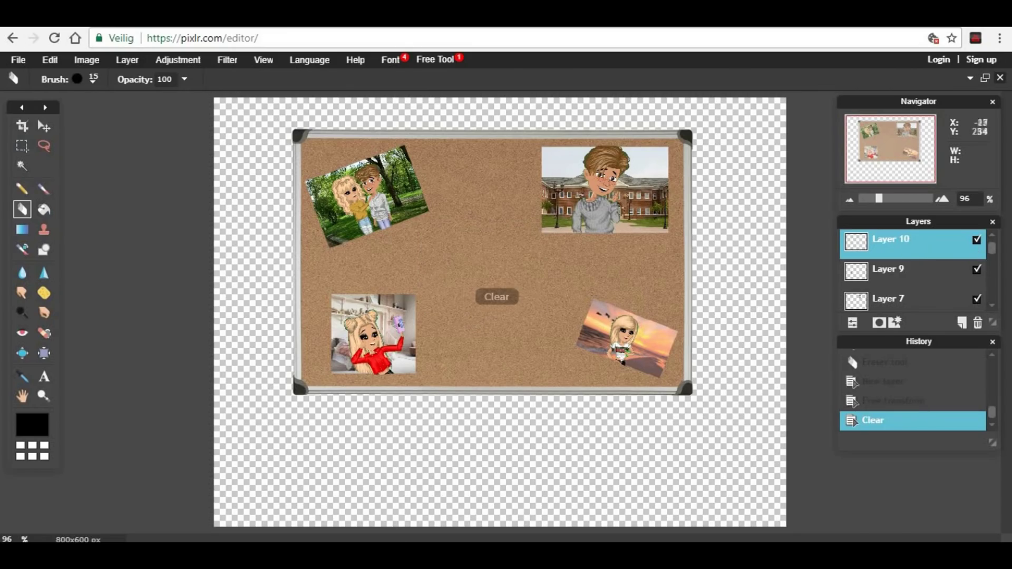
# Switch to a new browser tab and search Google Images for "post notes png".
pyautogui.hotkey('ctrl', 't')
pyautogui.write('post notes png')
pyautogui.press('Return')
pyautogui.click(195, 125)
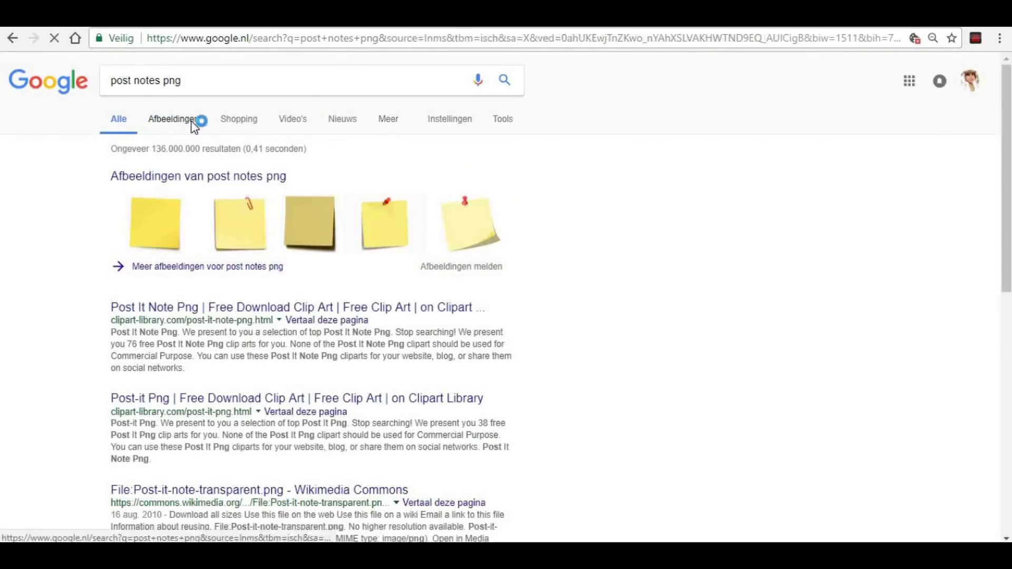
pyautogui.scroll(-3, 375, 296)
pyautogui.scroll(-12, 375, 297)
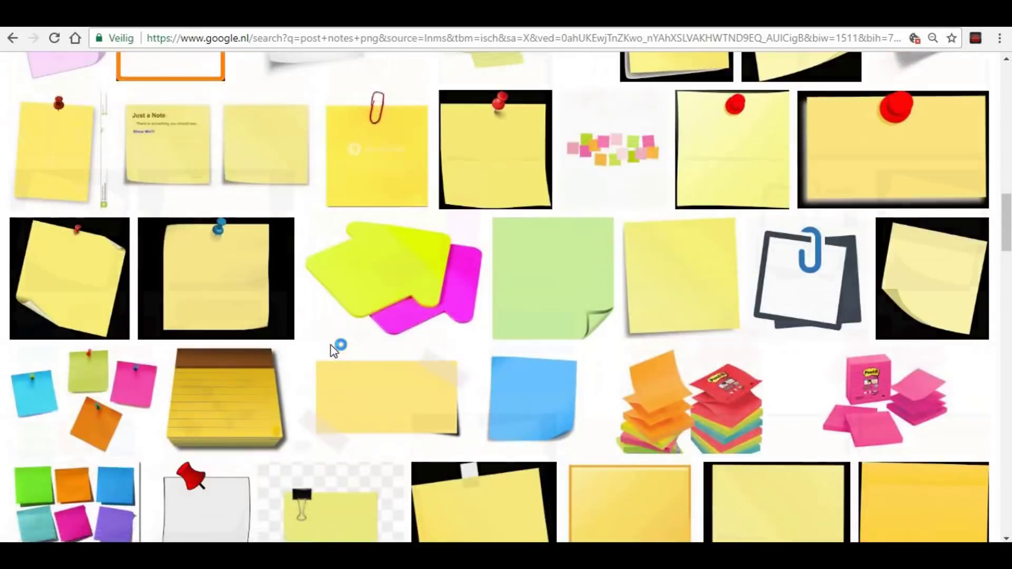
pyautogui.scroll(8, 296, 311)
pyautogui.scroll(8, 286, 301)
# Choose a plain yellow sticky note image from the results and save it as download in the larissaaa folder.
pyautogui.click(84, 248)
pyautogui.click(753, 377)
pyautogui.click(228, 109)
pyautogui.click(481, 114)
pyautogui.rightClick(375, 338)
pyautogui.click(422, 248)
pyautogui.click(337, 515)
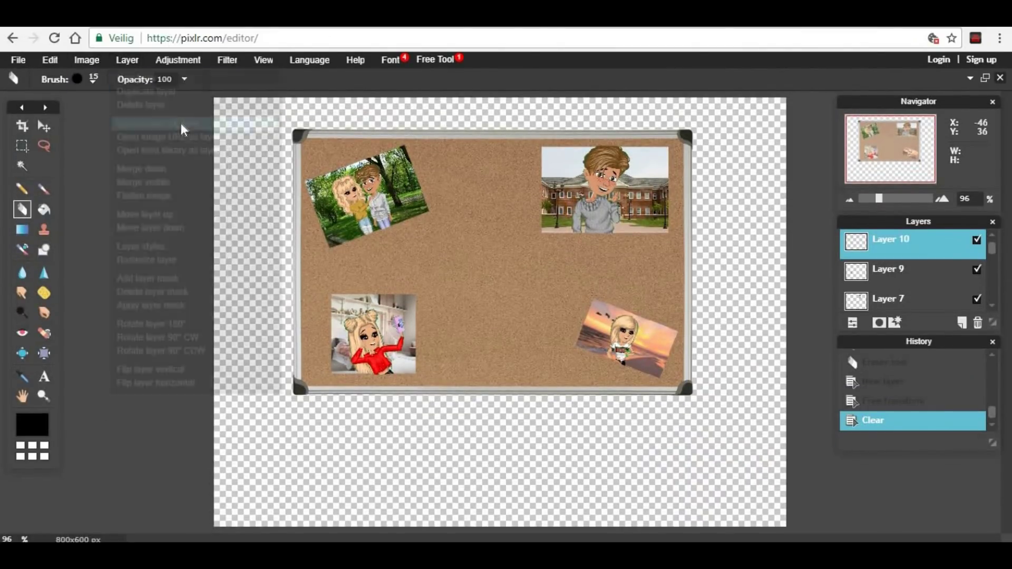
# Back in Pixlr, add the download image as a layer and remove the sticky note's white background and shadow.
pyautogui.click(174, 125)
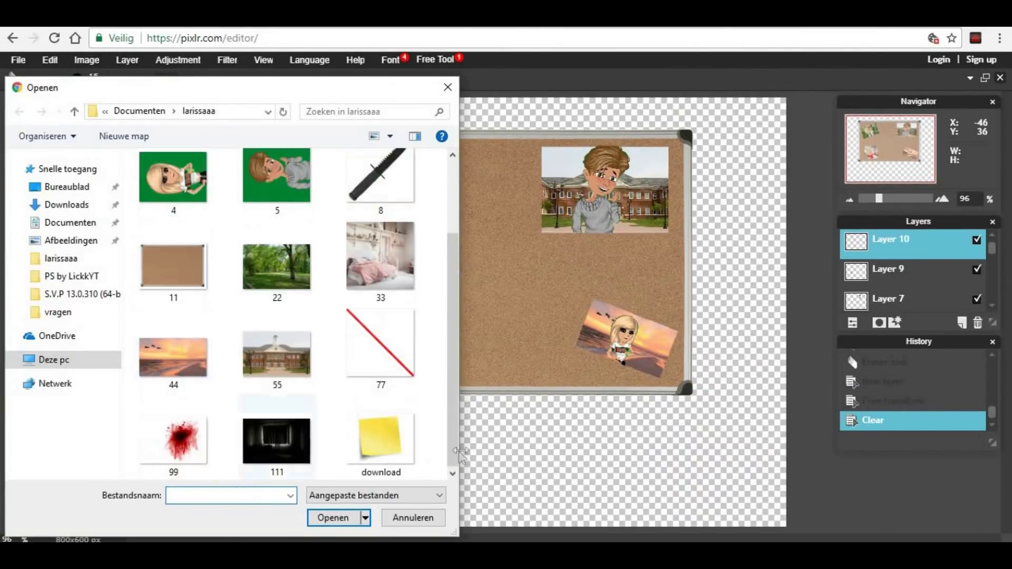
pyautogui.doubleClick(373, 442)
pyautogui.press('w')
pyautogui.click(435, 311)
pyautogui.press('Delete')
pyautogui.click(446, 354)
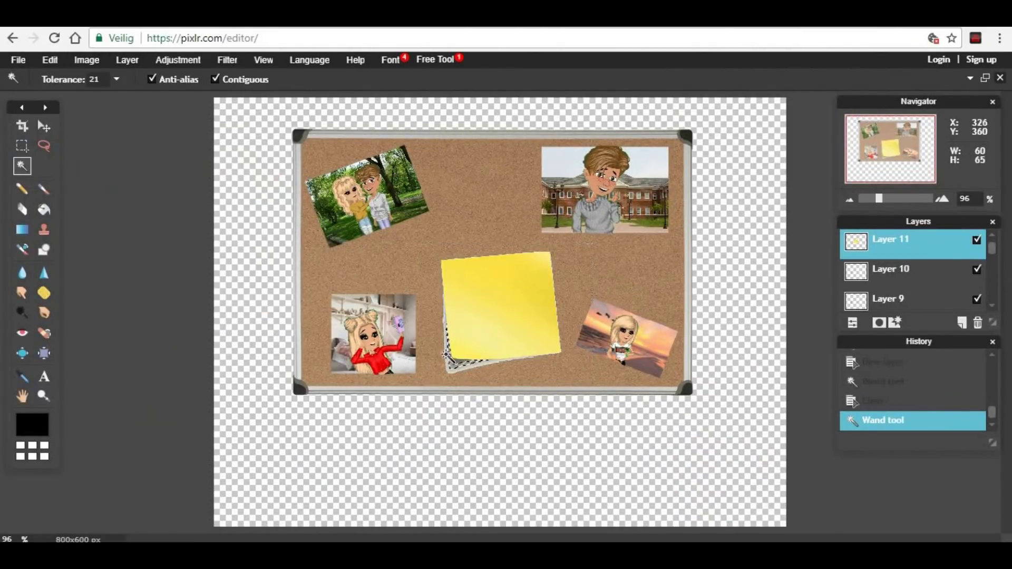
pyautogui.press('Delete')
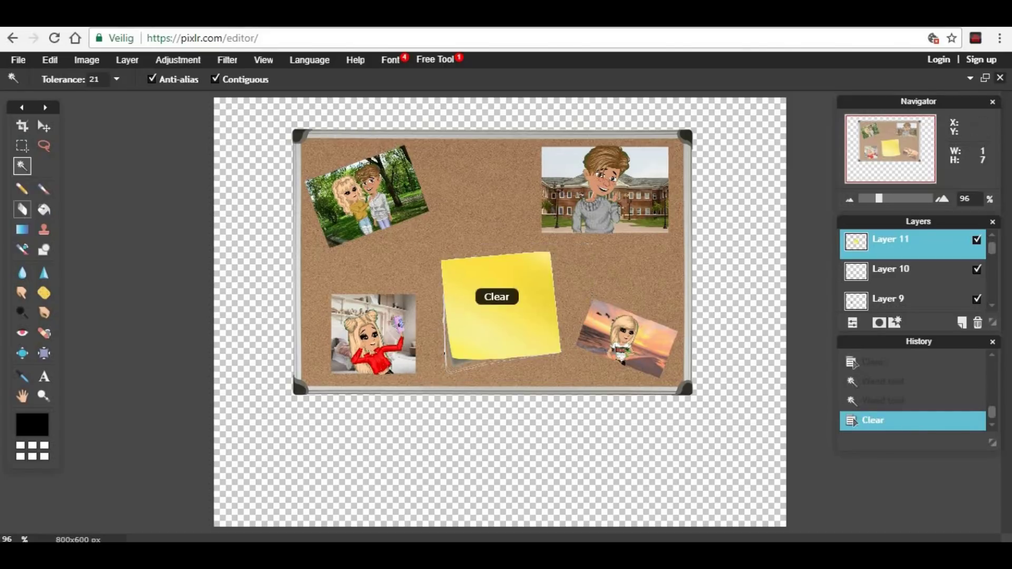
pyautogui.press('b')
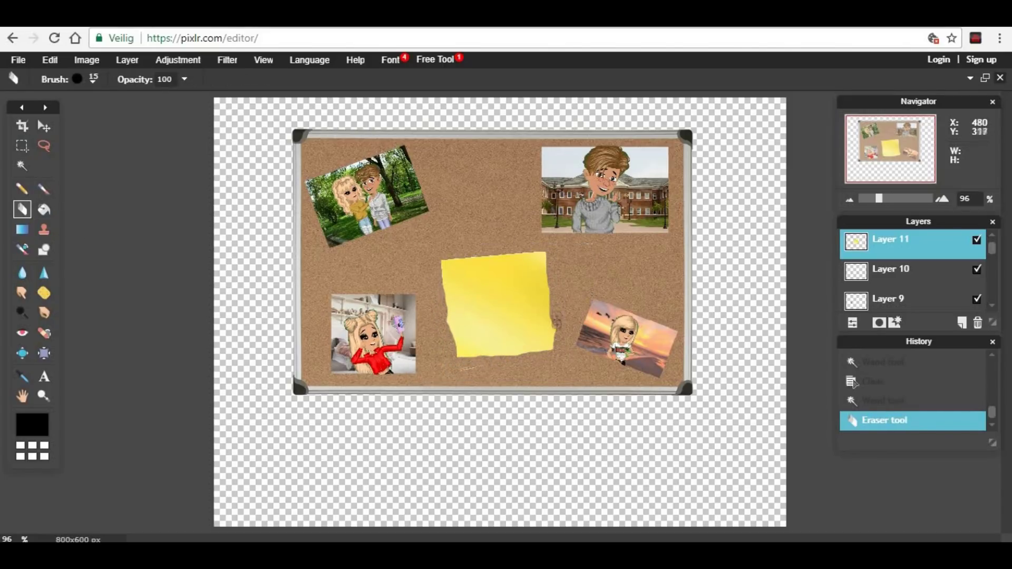
# Scale down the sticky note and place it on the upper-right corner of the park photo.
pyautogui.click(50, 59)
pyautogui.click(64, 165)
pyautogui.moveTo(443, 362); pyautogui.dragTo(420, 178)
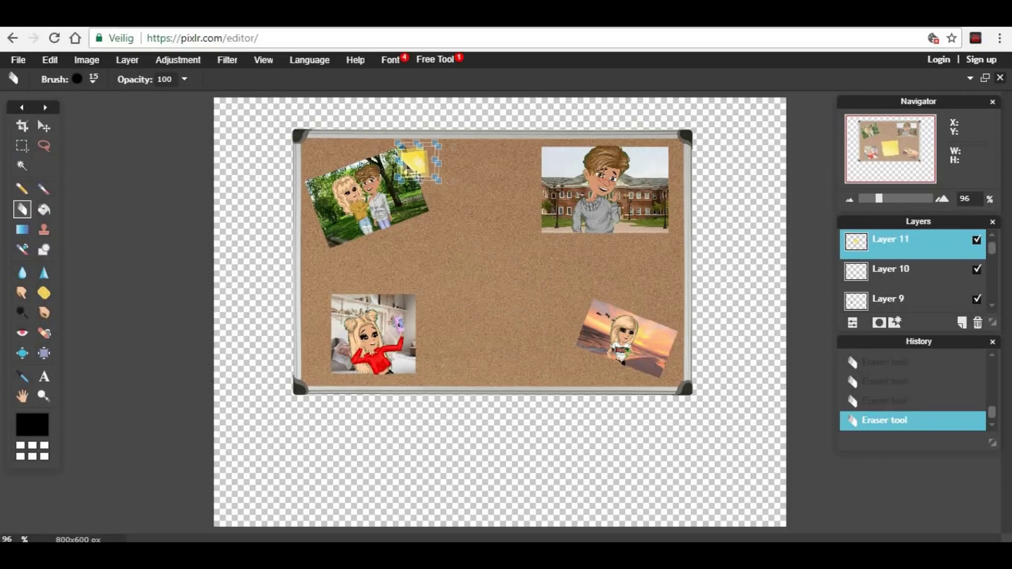
pyautogui.click(50, 59)
pyautogui.click(66, 167)
pyautogui.moveTo(410, 173); pyautogui.dragTo(410, 174)
pyautogui.click(451, 284)
pyautogui.click(459, 329)
pyautogui.click(127, 59)
pyautogui.click(137, 78)
pyautogui.click(48, 59)
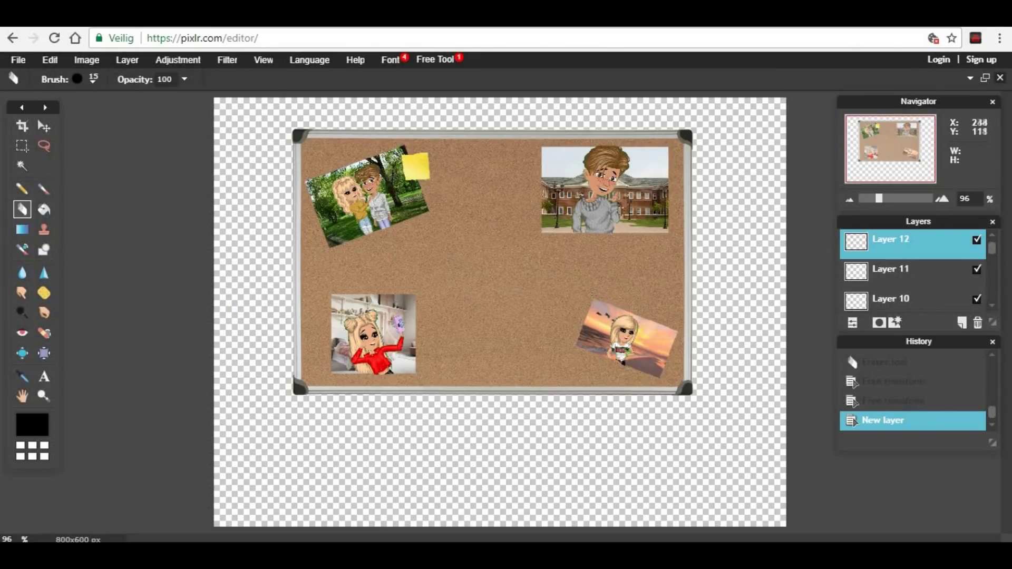
pyautogui.click(924, 275)
pyautogui.hotkey('ctrl', 'z')
# Try to duplicate the sticky note on the park photo by copying and pasting a rectangular selection around it.
pyautogui.click(23, 147)
pyautogui.moveTo(395, 150); pyautogui.dragTo(447, 192)
pyautogui.hotkey('ctrl', 'c')
pyautogui.hotkey('ctrl', 'v')
pyautogui.click(49, 59)
pyautogui.click(103, 175)
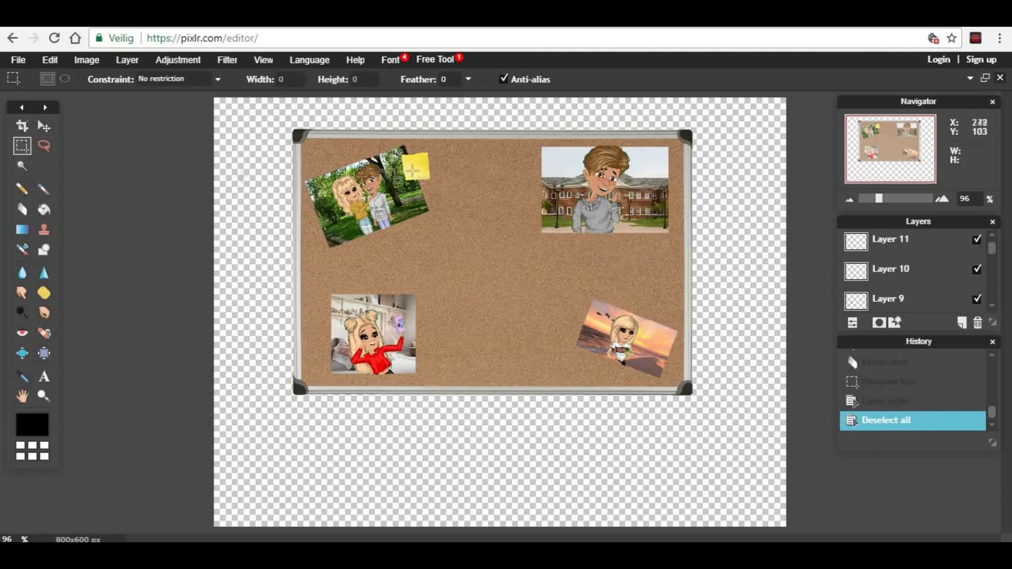
# Copy the sticky note from its own layer and place a tilted duplicate on the school photo's lower-left corner.
pyautogui.moveTo(632, 211); pyautogui.dragTo(638, 214)
pyautogui.click(917, 268)
pyautogui.click(919, 248)
pyautogui.click(50, 60)
pyautogui.click(86, 124)
pyautogui.click(127, 60)
pyautogui.click(134, 76)
pyautogui.click(50, 60)
pyautogui.click(82, 136)
pyautogui.hotkey('ctrl', 't')
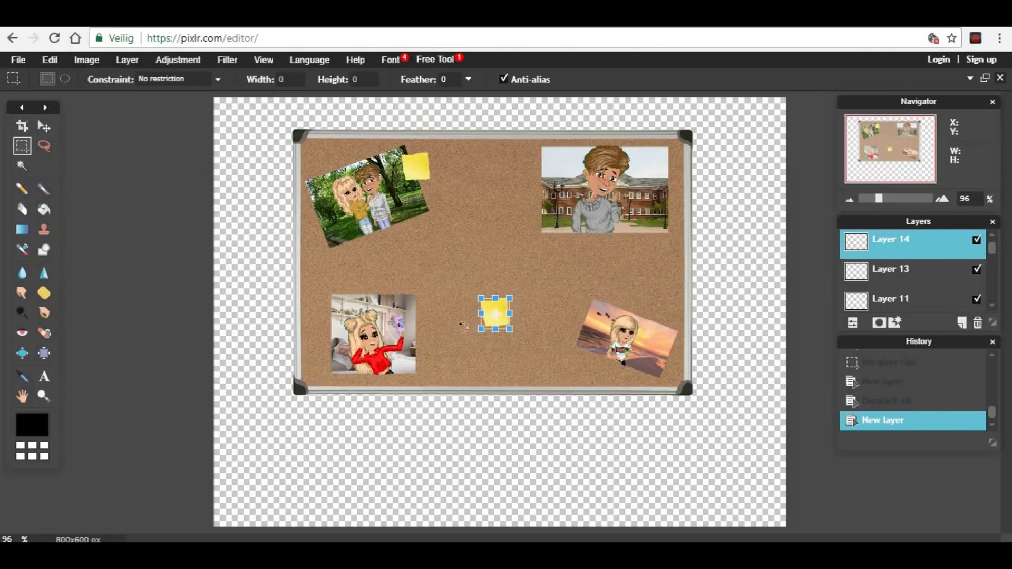
# Paste another copy of the sticky note and place it on the bedroom photo's lower-right corner.
pyautogui.click(127, 60)
pyautogui.click(134, 76)
pyautogui.click(50, 60)
pyautogui.click(82, 136)
pyautogui.hotkey('ctrl', 't')
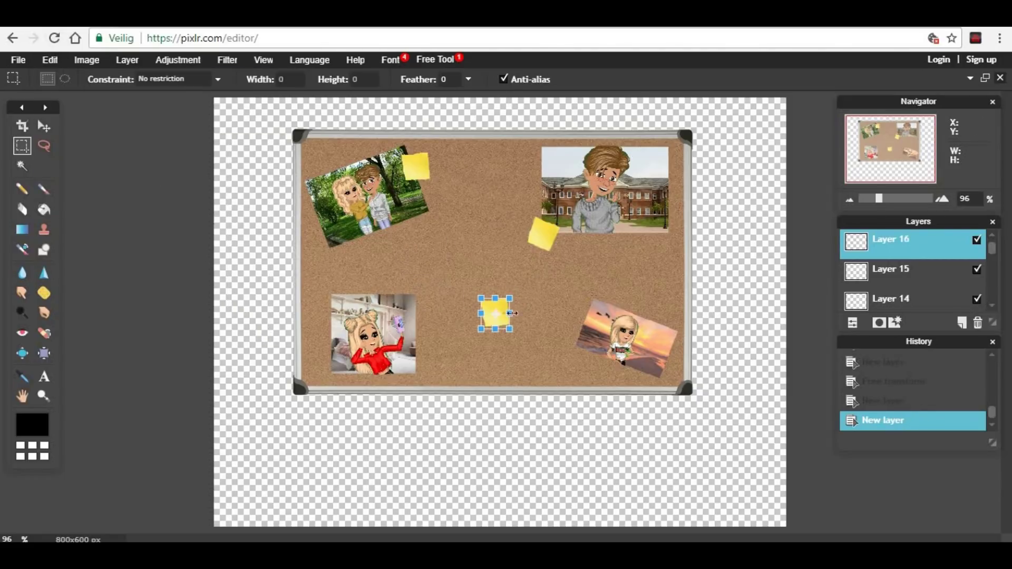
pyautogui.moveTo(491, 305); pyautogui.dragTo(415, 359)
# Add one more copy of the sticky note and place it on the left edge of the sunset photo.
pyautogui.click(127, 60)
pyautogui.click(134, 76)
pyautogui.click(50, 61)
pyautogui.click(95, 169)
pyautogui.moveTo(505, 324); pyautogui.dragTo(589, 350)
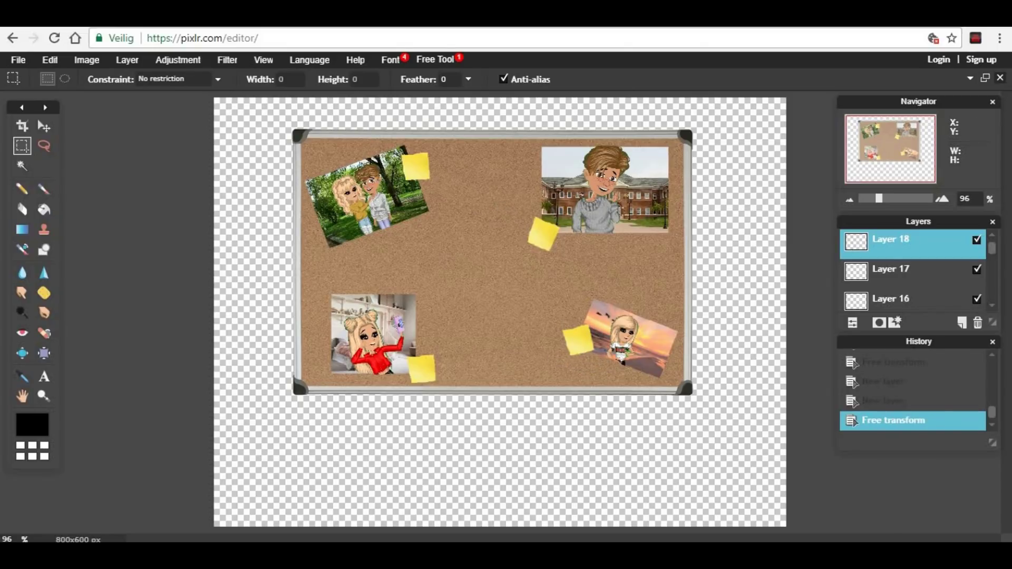
# Add the red line image as a layer and transform it into a thin horizontal string linking the park and school photos.
pyautogui.click(127, 61)
pyautogui.click(153, 124)
pyautogui.doubleClick(388, 450)
pyautogui.click(50, 60)
pyautogui.click(100, 169)
pyautogui.moveTo(363, 450); pyautogui.dragTo(494, 363)
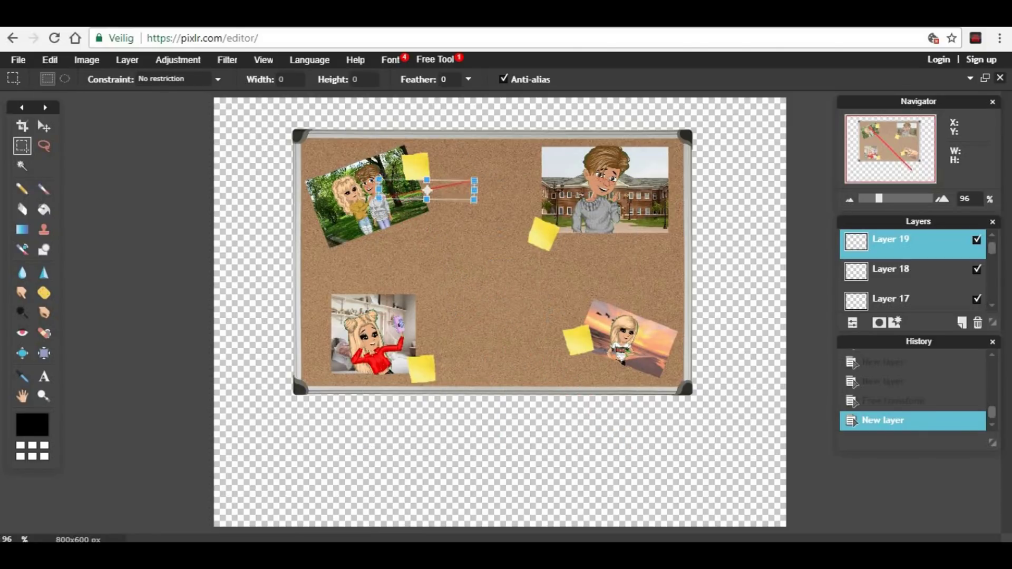
pyautogui.moveTo(525, 190); pyautogui.dragTo(555, 206)
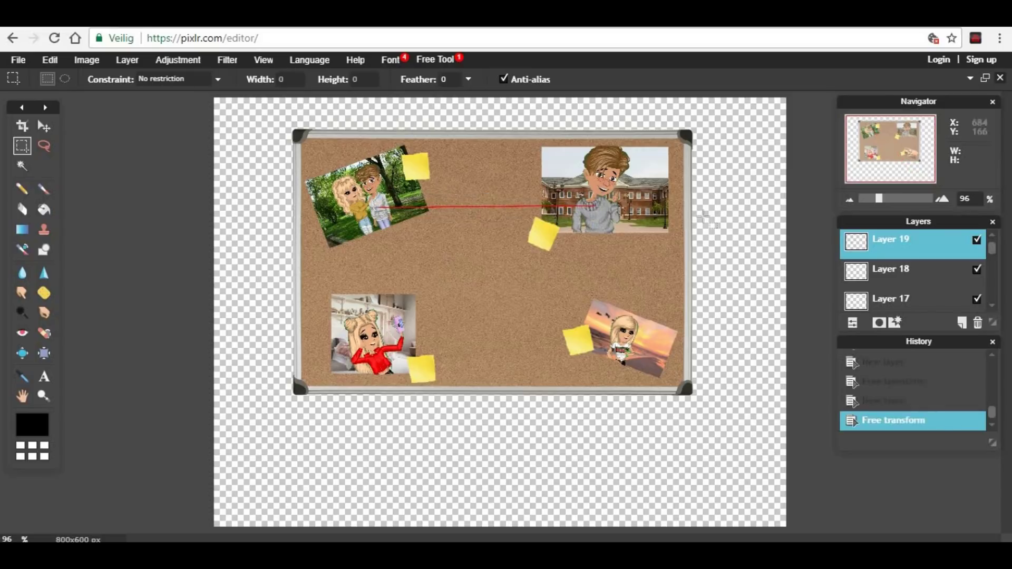
# Add a second red line layer and transform it to run diagonally from the park photo to the sunset photo.
pyautogui.click(127, 60)
pyautogui.click(147, 158)
pyautogui.doubleClick(383, 451)
pyautogui.click(51, 60)
pyautogui.click(74, 168)
pyautogui.moveTo(364, 450); pyautogui.dragTo(396, 325)
pyautogui.moveTo(390, 332); pyautogui.dragTo(390, 291)
pyautogui.moveTo(542, 339); pyautogui.dragTo(580, 323)
pyautogui.press('Return')
# Add a third red line layer and rotate and scale it to connect the bedroom photo with the sunset photo.
pyautogui.click(115, 60)
pyautogui.click(148, 159)
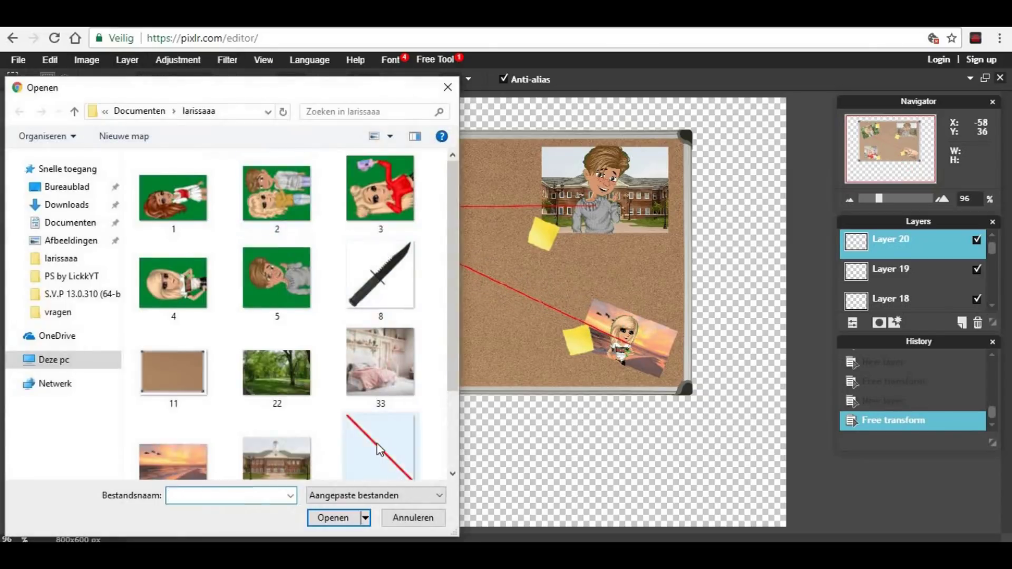
pyautogui.doubleClick(372, 451)
pyautogui.click(50, 59)
pyautogui.click(74, 167)
pyautogui.moveTo(363, 451); pyautogui.dragTo(423, 354)
pyautogui.moveTo(388, 387); pyautogui.dragTo(399, 422)
pyautogui.moveTo(447, 365); pyautogui.dragTo(455, 337)
pyautogui.press('Return')
# Add a fourth red line layer and transform it into a near-vertical string between the park and bedroom photos.
pyautogui.click(127, 59)
pyautogui.click(145, 121)
pyautogui.doubleClick(380, 441)
pyautogui.click(50, 60)
pyautogui.click(74, 167)
pyautogui.moveTo(363, 450); pyautogui.dragTo(345, 328)
pyautogui.click(337, 352)
pyautogui.click(601, 256)
pyautogui.moveTo(661, 292); pyautogui.dragTo(621, 381)
pyautogui.moveTo(541, 301); pyautogui.dragTo(454, 322)
pyautogui.moveTo(512, 425); pyautogui.dragTo(407, 438)
pyautogui.moveTo(440, 331); pyautogui.dragTo(358, 473)
pyautogui.moveTo(346, 411); pyautogui.dragTo(357, 381)
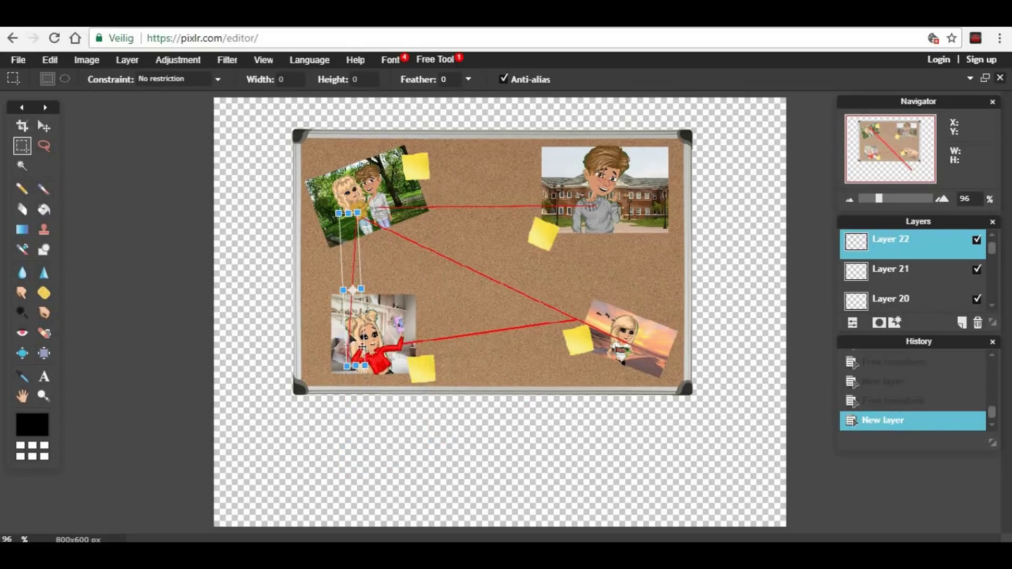
# Try a scaled-down blood splatter image on the corkboard and clear it from its layer.
pyautogui.click(87, 60)
pyautogui.click(128, 60)
pyautogui.click(173, 135)
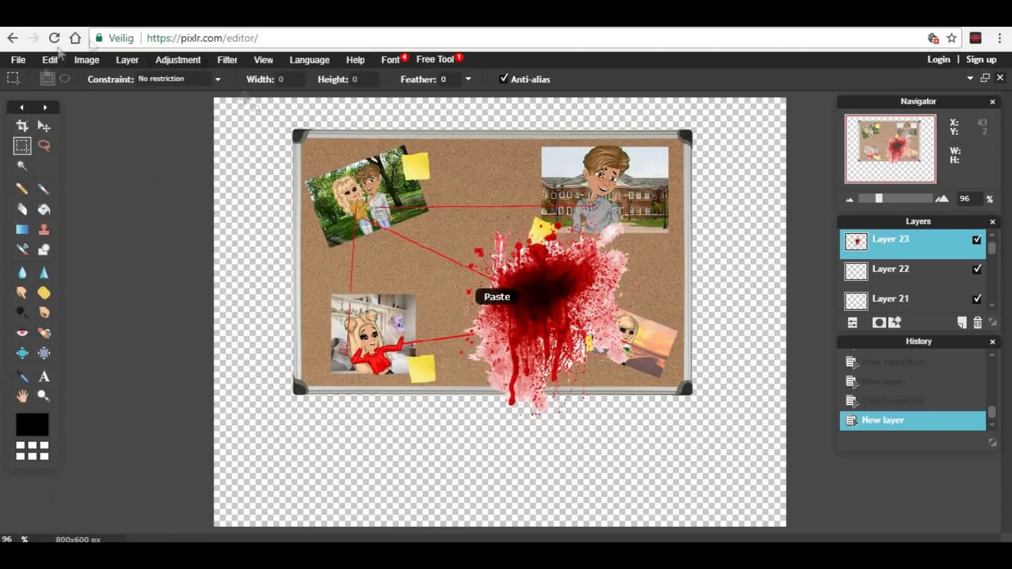
pyautogui.click(50, 60)
pyautogui.click(50, 60)
pyautogui.click(63, 167)
pyautogui.moveTo(442, 205); pyautogui.dragTo(517, 282)
pyautogui.moveTo(550, 310); pyautogui.dragTo(320, 375)
pyautogui.moveTo(288, 410); pyautogui.dragTo(313, 404)
pyautogui.press('Return')
pyautogui.press('Delete')
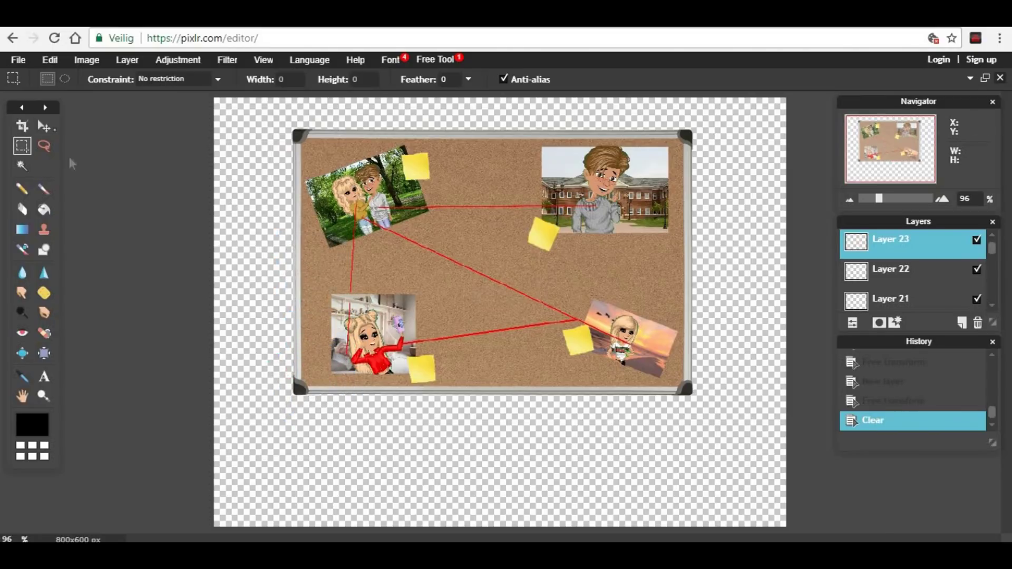
# Undo the first pencil stroke, set the Pencil type to Plain, and handwrite "She isnt" in black on the middle of the corkboard.
pyautogui.scroll(5, 335, 296)
pyautogui.click(22, 189)
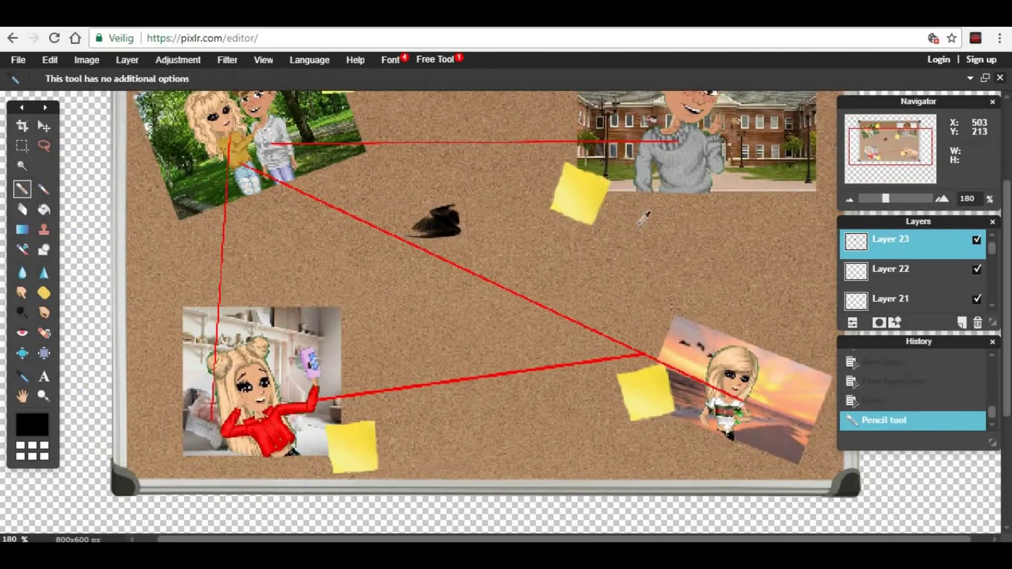
pyautogui.hotkey('ctrl', 'z')
pyautogui.click(101, 79)
pyautogui.click(95, 94)
pyautogui.moveTo(487, 178)
pyautogui.mouseDown()
pyautogui.moveTo(393, 214)
pyautogui.moveTo(486, 201)
pyautogui.mouseUp()
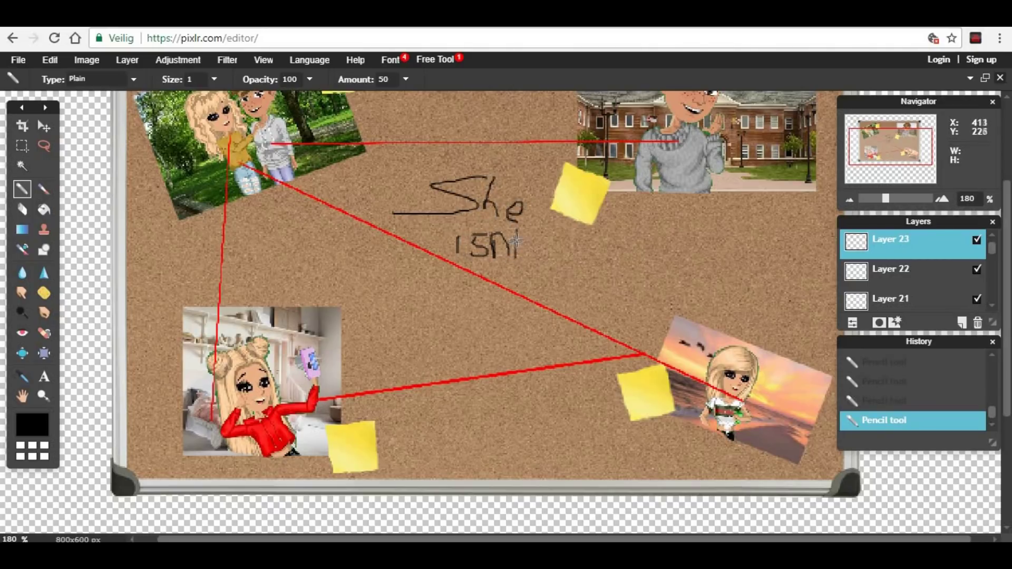
# Continue the handwritten sentence with "good for Him", undoing and redrawing the failed strokes.
pyautogui.hotkey('ctrl', 'z')
pyautogui.moveTo(556, 258); pyautogui.dragTo(510, 283)
pyautogui.hotkey('ctrl', 'z')
pyautogui.moveTo(545, 238)
pyautogui.mouseDown()
pyautogui.moveTo(525, 265)
pyautogui.moveTo(554, 250)
pyautogui.moveTo(597, 262)
pyautogui.mouseUp()
pyautogui.hotkey('ctrl', 'z')
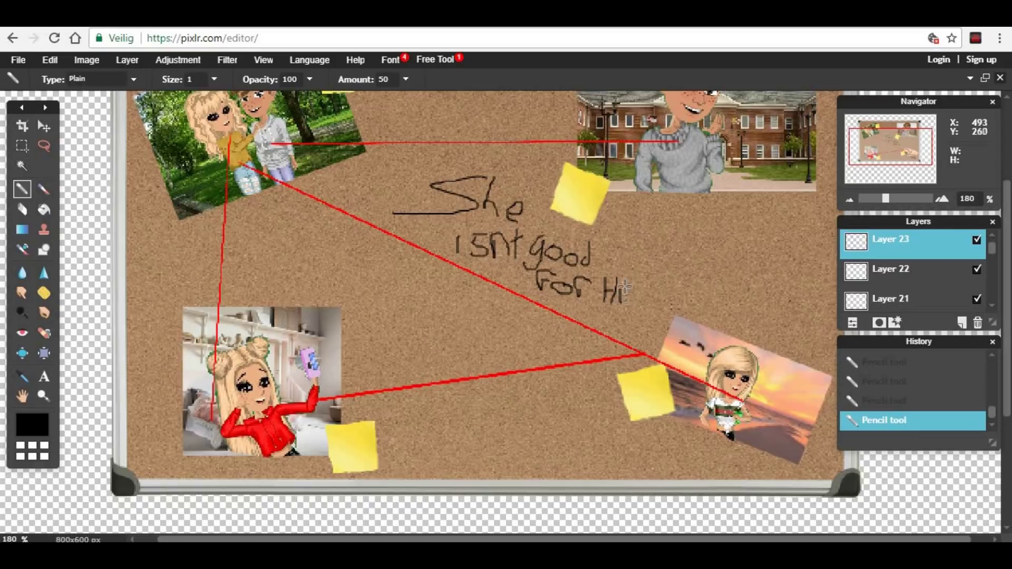
pyautogui.moveTo(639, 286); pyautogui.dragTo(648, 307)
pyautogui.scroll(2, 659, 287)
pyautogui.scroll(-10, 654, 317)
pyautogui.scroll(11, 649, 338)
# Thicken the handwritten sentence with the Blur tool, using brush size 50 and strength 100.
pyautogui.click(22, 273)
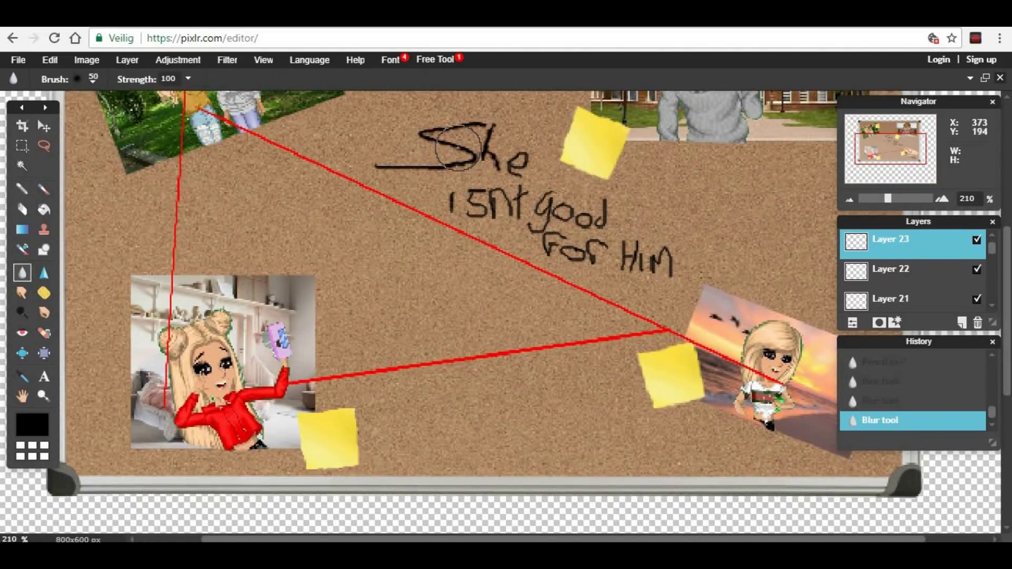
pyautogui.moveTo(427, 176); pyautogui.dragTo(678, 285)
pyautogui.scroll(-10, 654, 295)
pyautogui.scroll(6, 628, 312)
pyautogui.moveTo(566, 246); pyautogui.dragTo(545, 258)
pyautogui.scroll(-2, 486, 265)
pyautogui.scroll(2, 430, 289)
# With the Pencil tool, write "Mine" on the school photo's note, "Slut" on the sunset photo's note and an underlined "Bitch" on the bedroom photo's note.
pyautogui.click(22, 188)
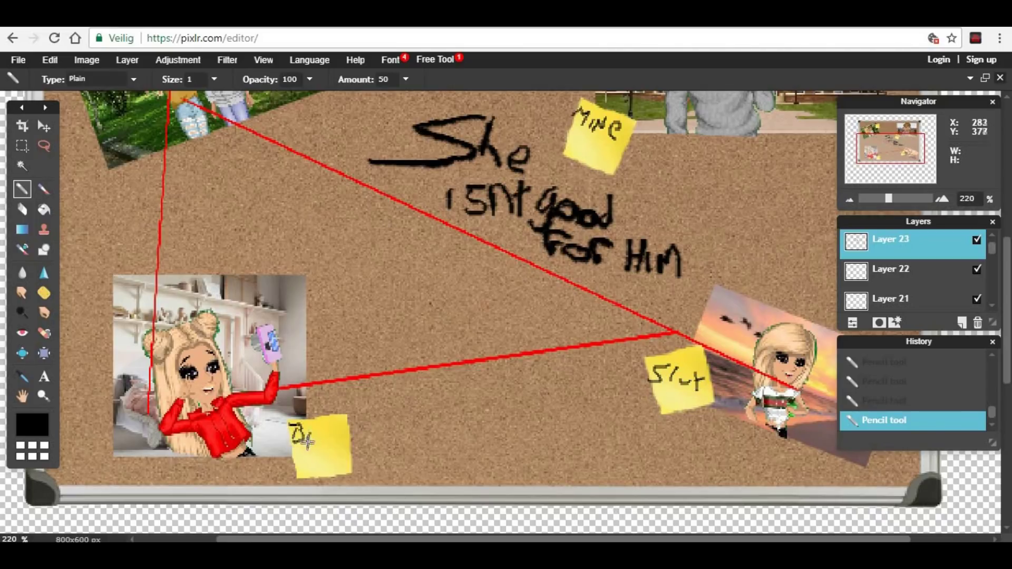
pyautogui.hotkey('ctrl', 'z')
pyautogui.hotkey('ctrl', 'z')
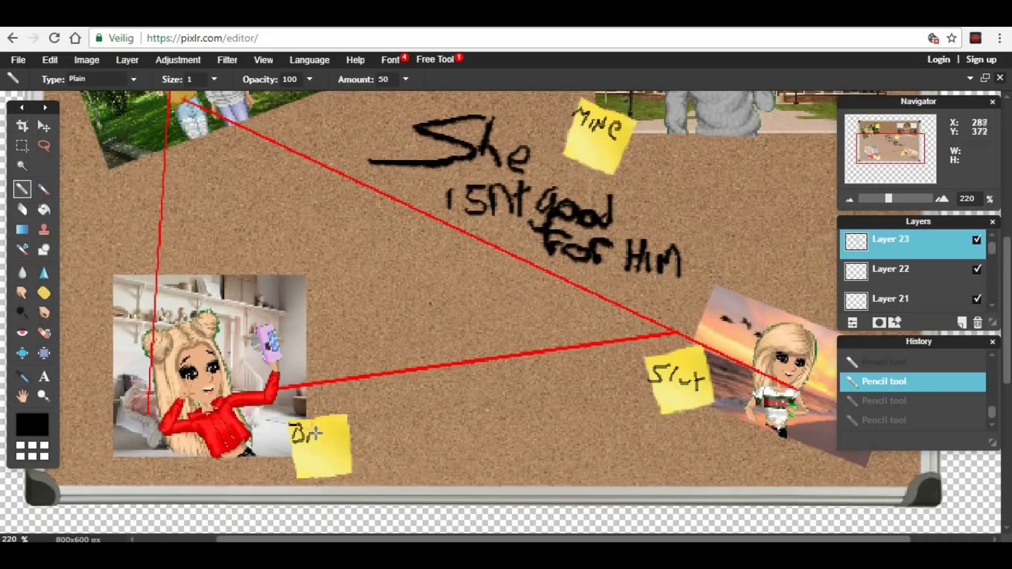
pyautogui.moveTo(316, 429); pyautogui.dragTo(313, 437)
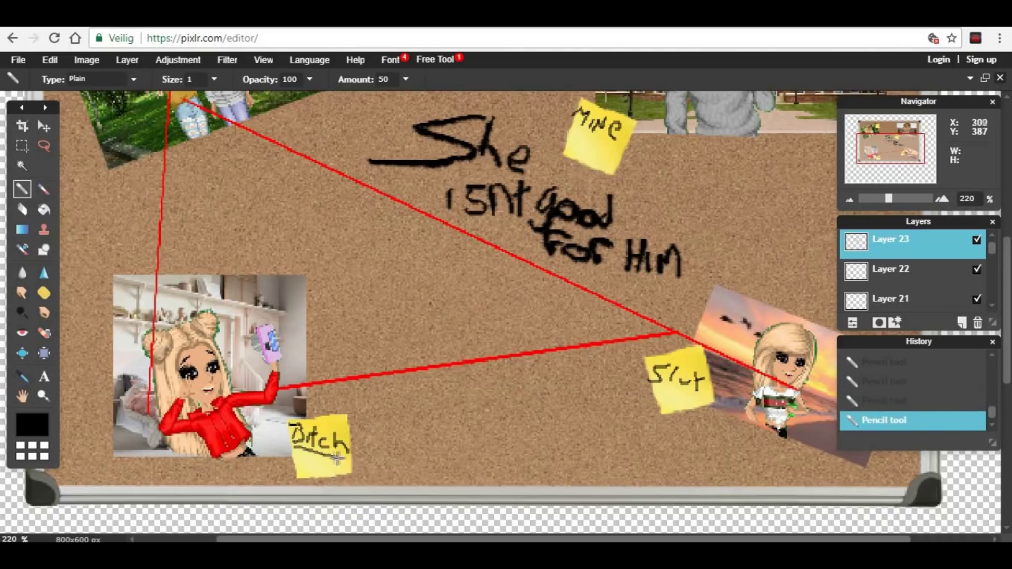
# Write "Die" with a line above it on the park photo's sticky note.
pyautogui.scroll(-4, 339, 163)
pyautogui.moveTo(902, 132); pyautogui.dragTo(900, 121)
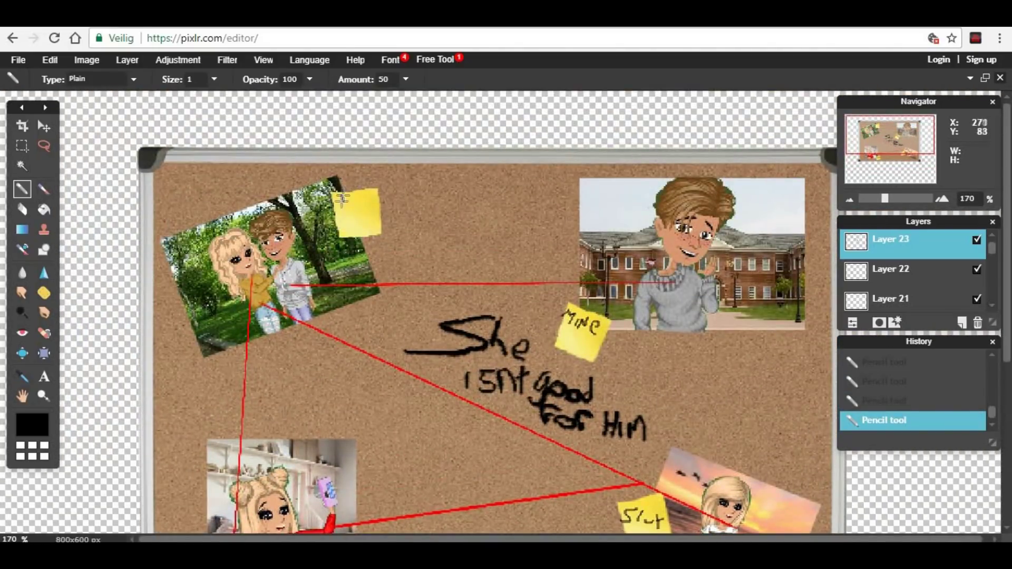
pyautogui.scroll(3, 340, 201)
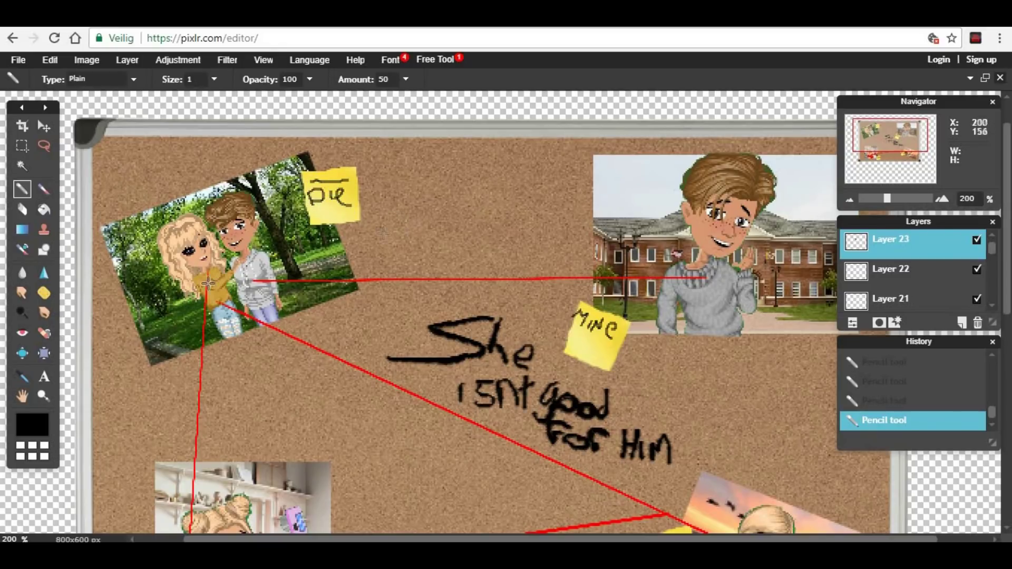
# Set the pencil colour to red e80000 and cross out the eyes of the blonde girls in the photos.
pyautogui.scroll(-1, 253, 243)
pyautogui.scroll(4, 253, 244)
pyautogui.moveTo(904, 128); pyautogui.dragTo(913, 148)
pyautogui.scroll(11, 713, 260)
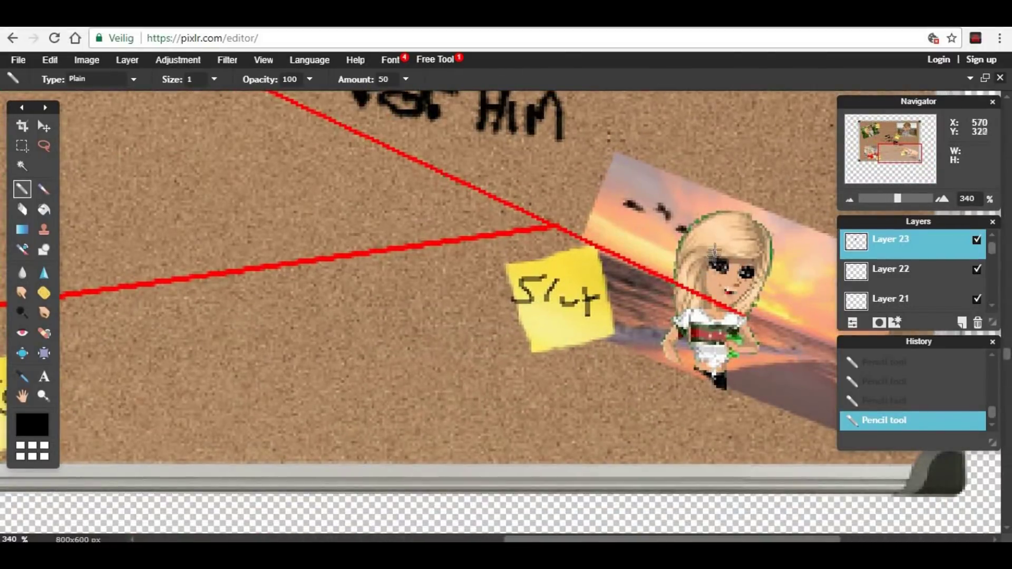
pyautogui.scroll(-3, 495, 347)
pyautogui.scroll(-1, 495, 346)
pyautogui.scroll(3, 659, 327)
pyautogui.click(41, 426)
pyautogui.click(464, 223)
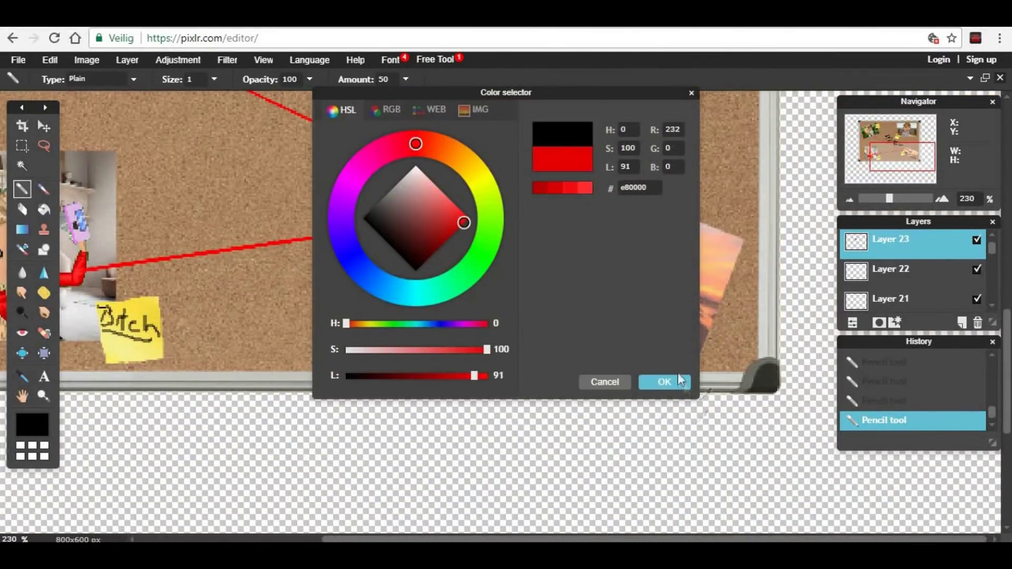
pyautogui.click(684, 384)
# Draw a red heart around the boy's head in the school photo, undoing and redrawing the first attempt.
pyautogui.moveTo(898, 159); pyautogui.dragTo(877, 158)
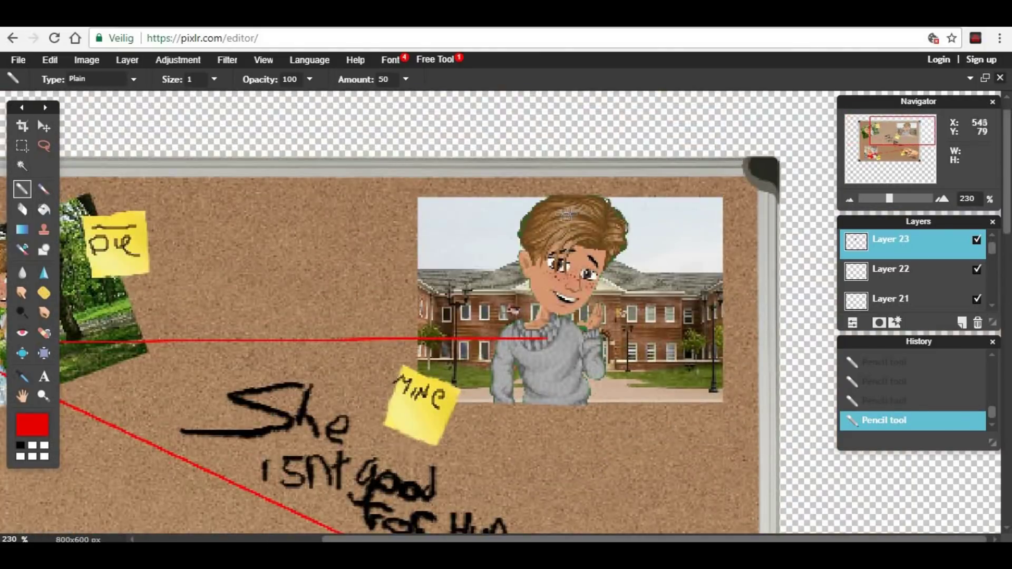
pyautogui.moveTo(559, 211)
pyautogui.mouseDown()
pyautogui.moveTo(570, 289)
pyautogui.moveTo(571, 218)
pyautogui.moveTo(534, 257)
pyautogui.moveTo(544, 323)
pyautogui.mouseUp()
pyautogui.hotkey('ctrl', 'z')
pyautogui.hotkey('ctrl', 'z')
pyautogui.moveTo(576, 227)
pyautogui.mouseDown()
pyautogui.moveTo(630, 283)
pyautogui.moveTo(563, 339)
pyautogui.mouseUp()
pyautogui.moveTo(576, 227)
pyautogui.mouseDown()
pyautogui.moveTo(517, 274)
pyautogui.moveTo(562, 346)
pyautogui.mouseUp()
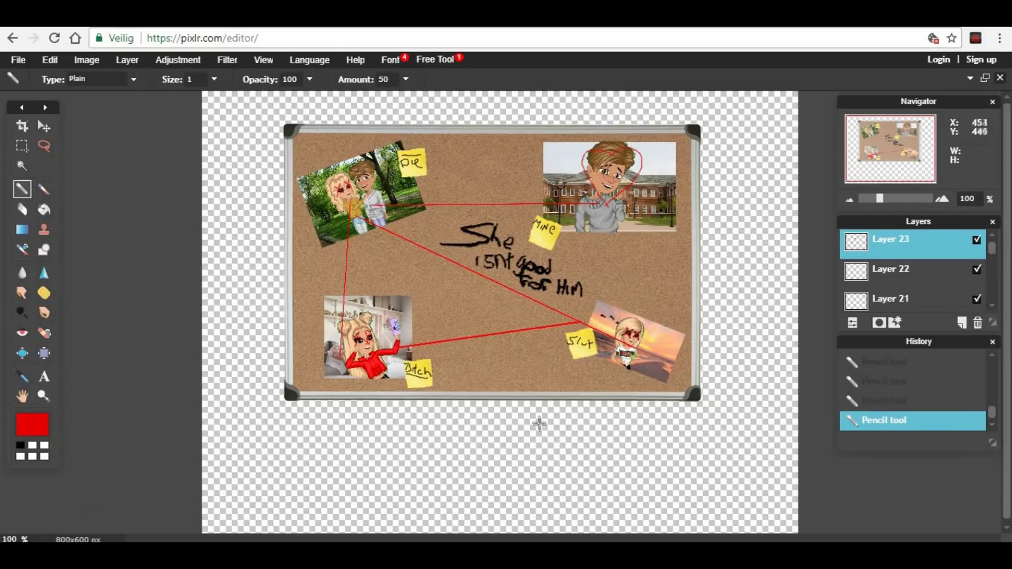
# Add image 1 of the red-haired girl as a layer and delete its large green background areas with the Wand tool.
pyautogui.click(50, 59)
pyautogui.hotkey('ctrl', 'v')
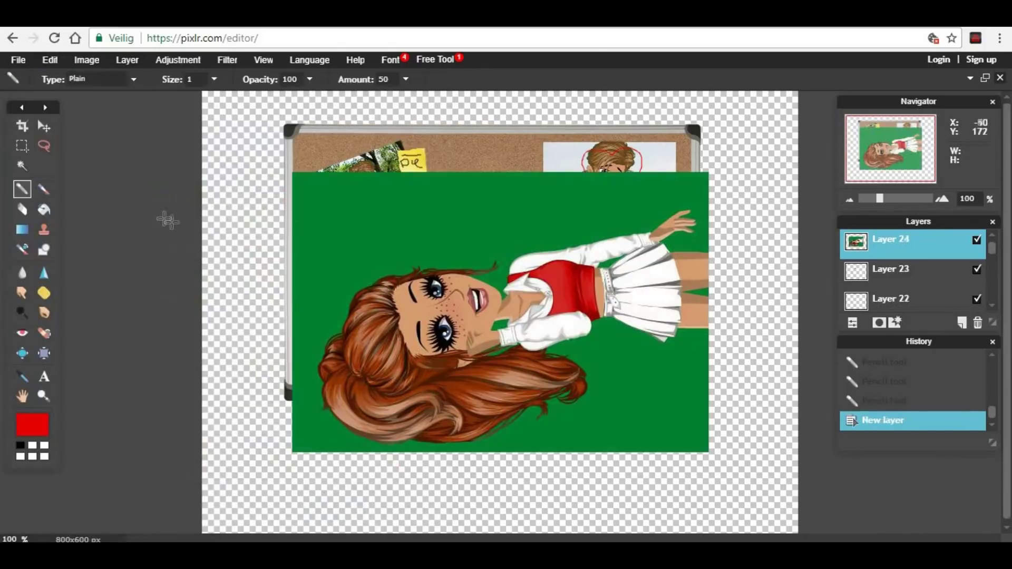
pyautogui.press('w')
pyautogui.click(498, 292)
pyautogui.press('Delete')
pyautogui.click(504, 326)
pyautogui.press('Delete')
# Select and delete the leftover green patches around the red-haired girl's arms, skirt and hair with the Wand tool.
pyautogui.scroll(3, 504, 326)
pyautogui.click(389, 257)
pyautogui.press('Delete')
pyautogui.click(497, 378)
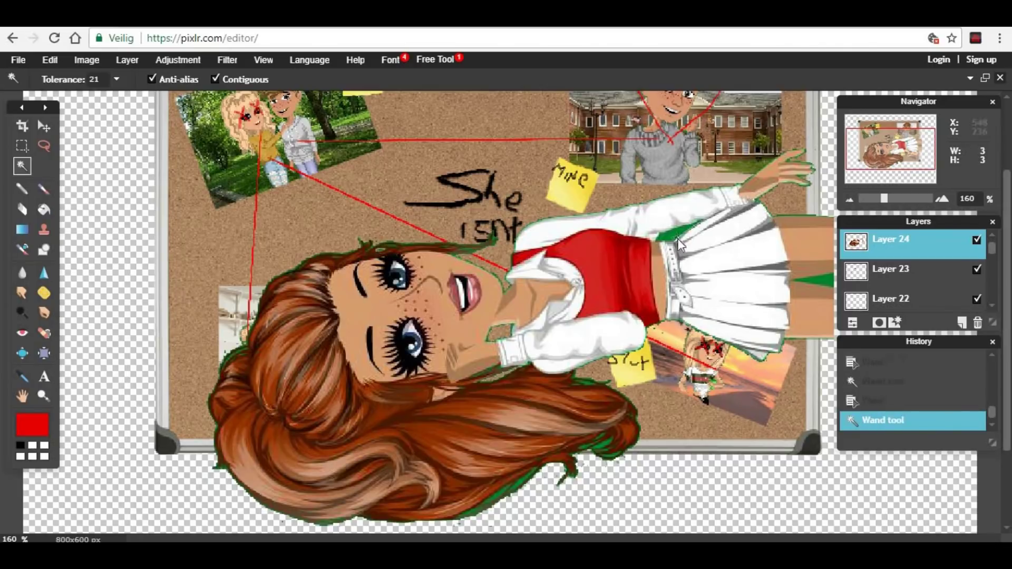
pyautogui.press('Delete')
pyautogui.click(232, 353)
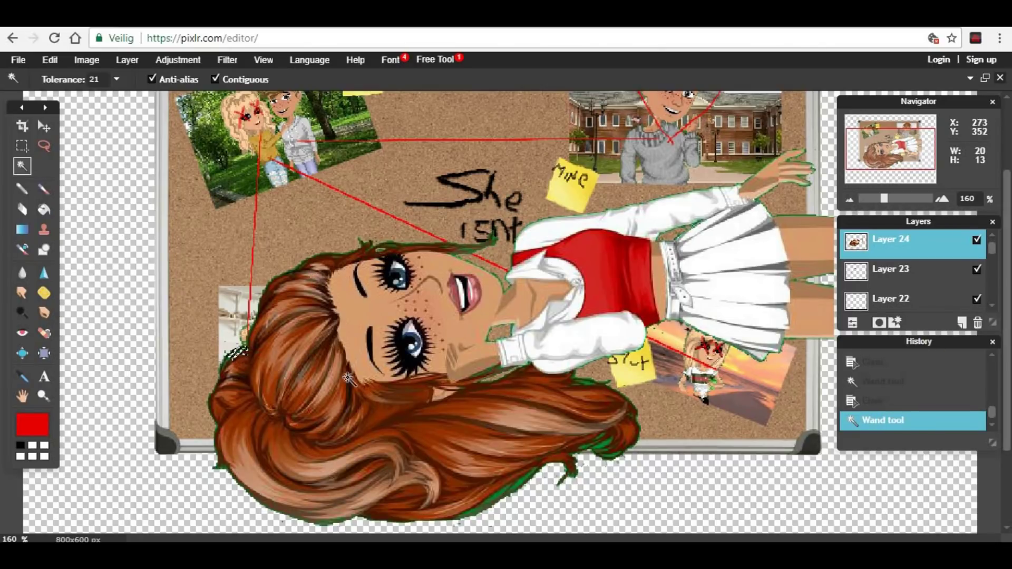
pyautogui.click(233, 354)
pyautogui.click(235, 356)
pyautogui.click(232, 357)
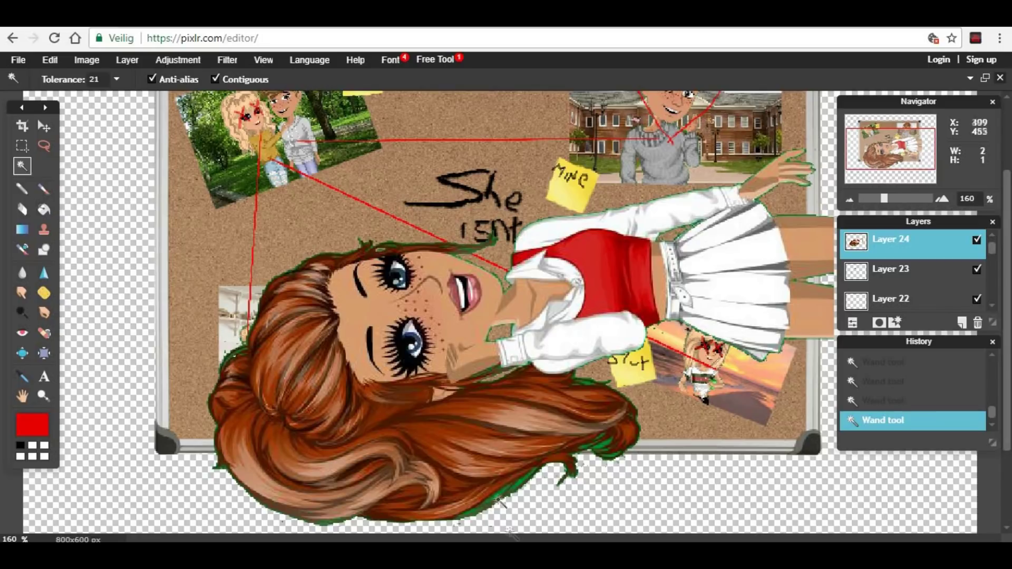
pyautogui.press('Delete')
# Free transform the red-haired girl to stand upright and place her in front of the corkboard's lower-left corner.
pyautogui.scroll(2, 627, 414)
pyautogui.scroll(-4, 628, 414)
pyautogui.click(581, 458)
pyautogui.click(50, 60)
pyautogui.click(68, 168)
pyautogui.moveTo(314, 454); pyautogui.dragTo(442, 199)
pyautogui.moveTo(536, 258); pyautogui.dragTo(395, 440)
pyautogui.press('Return')
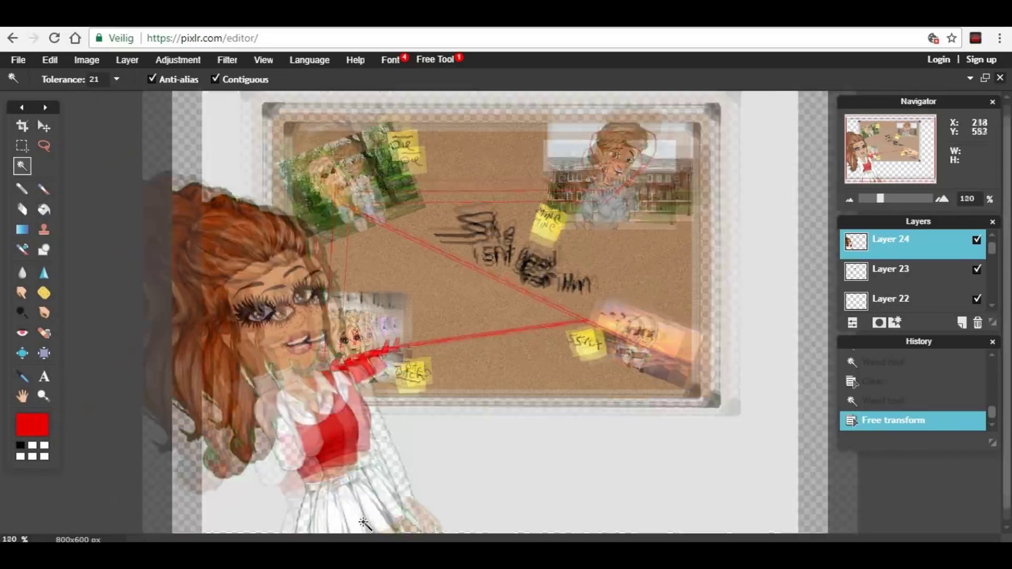
# Erase the green fringe along the girl's lowered sleeve and in the gap beside her waist, using the Eraser at brush size 5.
pyautogui.scroll(1, 470, 350)
pyautogui.click(22, 210)
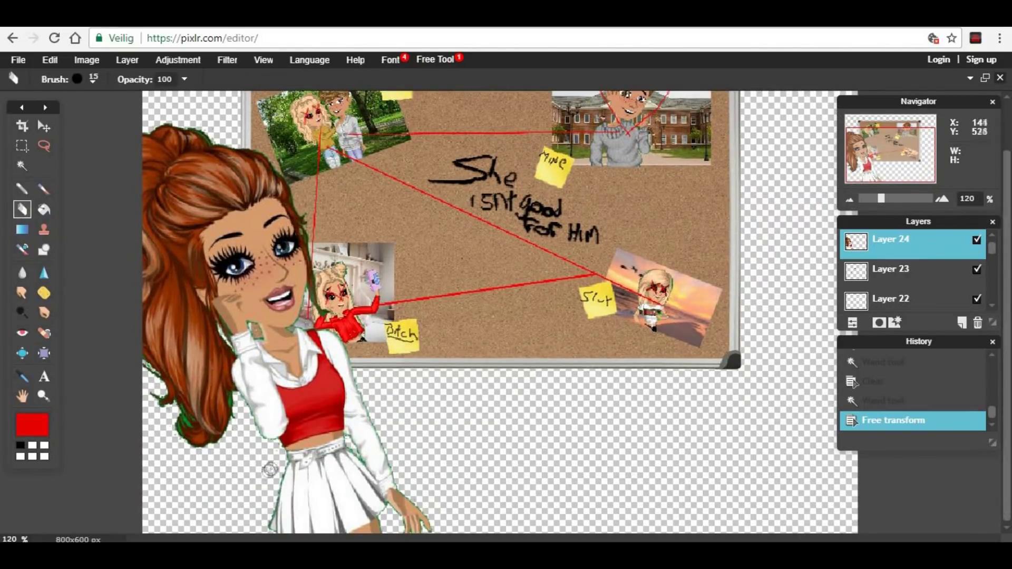
pyautogui.click(275, 462)
pyautogui.scroll(1, 273, 469)
pyautogui.scroll(2, 273, 470)
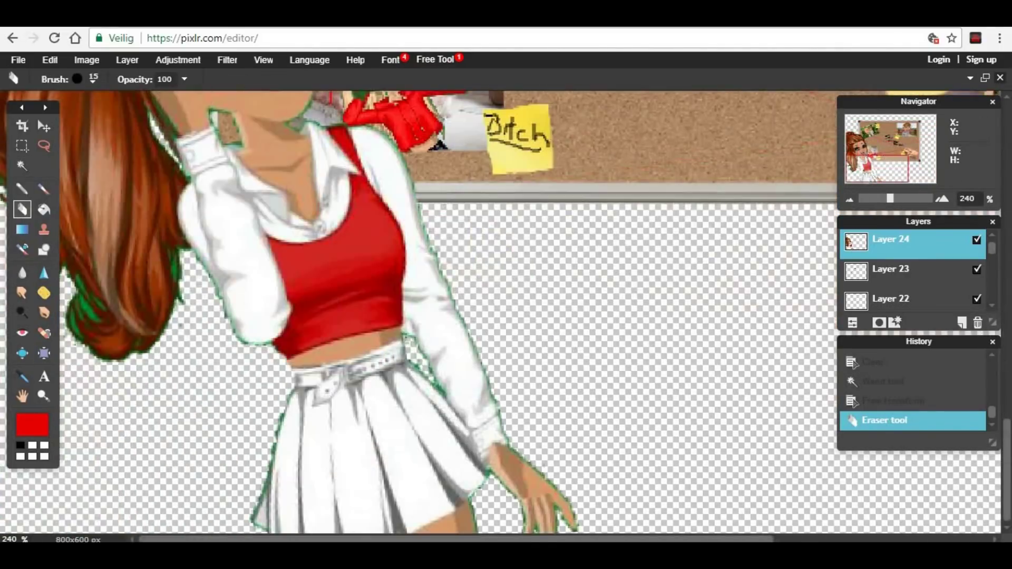
pyautogui.click(78, 79)
pyautogui.click(109, 115)
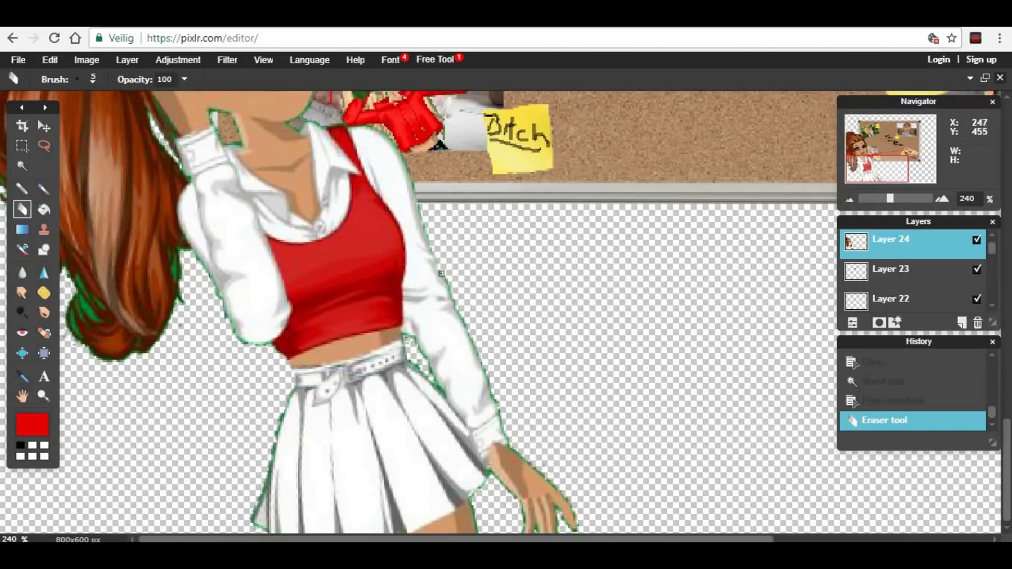
pyautogui.click(491, 388)
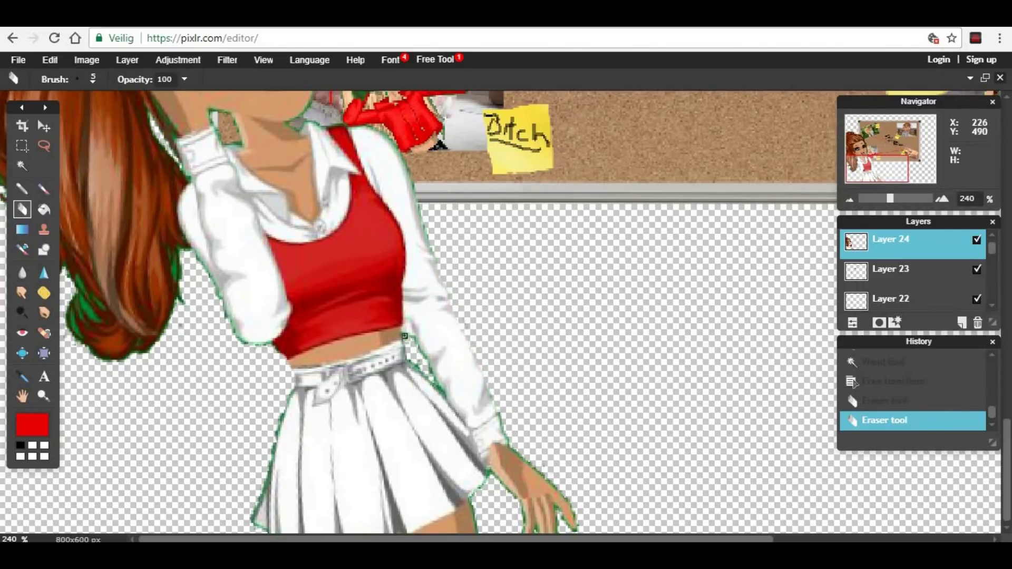
pyautogui.moveTo(427, 366)
pyautogui.mouseDown()
pyautogui.moveTo(433, 381)
pyautogui.moveTo(404, 331)
pyautogui.mouseUp()
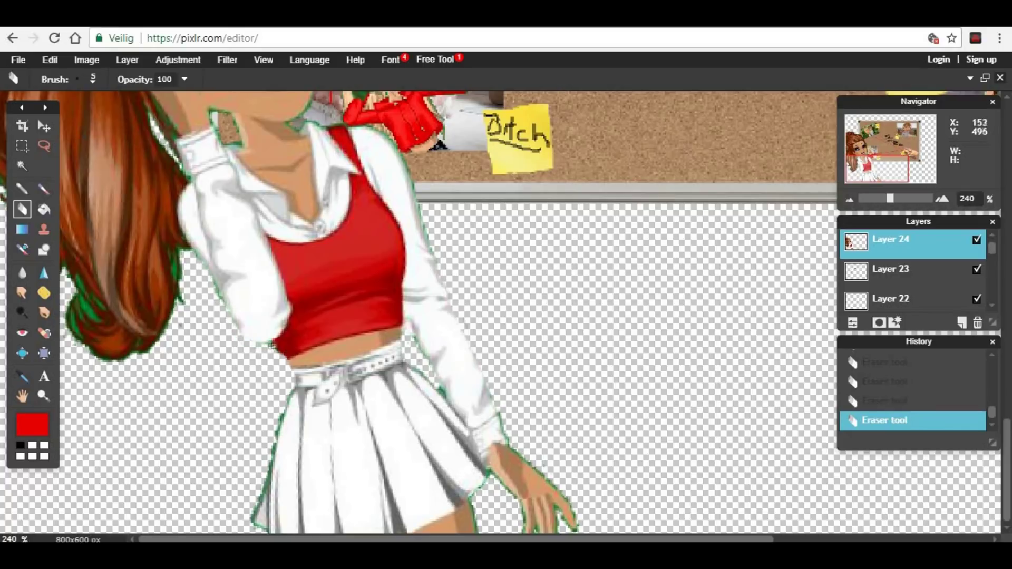
# Undo the last eraser stroke and erase the green fringe along the girl's bent sleeve and the side edge of her skirt.
pyautogui.hotkey('ctrl', 'z')
pyautogui.hotkey('ctrl', 'y')
pyautogui.hotkey('ctrl', 'z')
pyautogui.click(22, 166)
pyautogui.click(21, 209)
pyautogui.scroll(7, 403, 403)
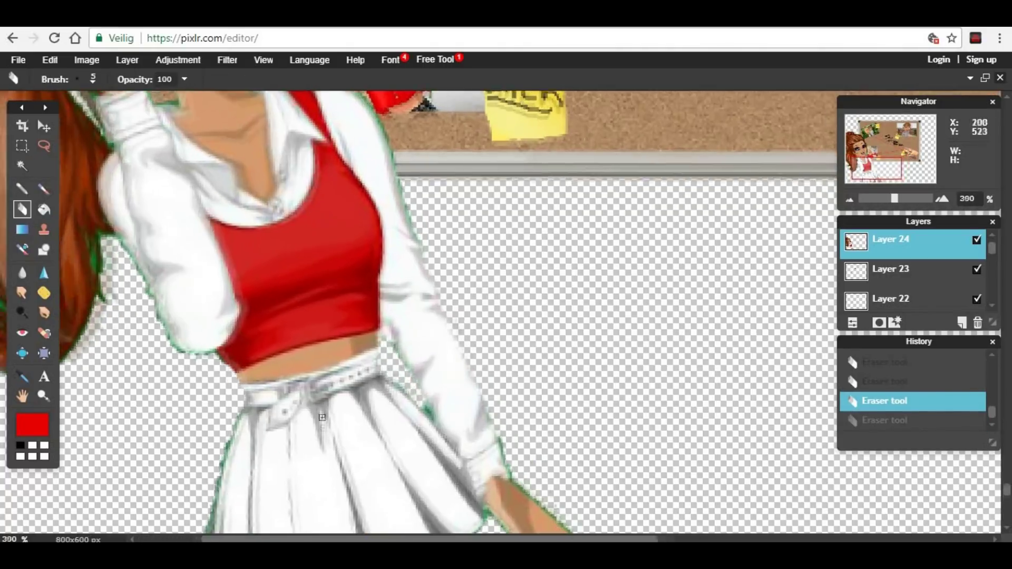
pyautogui.moveTo(248, 175)
pyautogui.mouseDown()
pyautogui.moveTo(307, 285)
pyautogui.moveTo(349, 297)
pyautogui.mouseUp()
pyautogui.moveTo(377, 352)
pyautogui.mouseDown()
pyautogui.moveTo(339, 485)
pyautogui.moveTo(318, 516)
pyautogui.mouseUp()
pyautogui.hotkey('ctrl', 'z')
pyautogui.moveTo(374, 354); pyautogui.dragTo(319, 522)
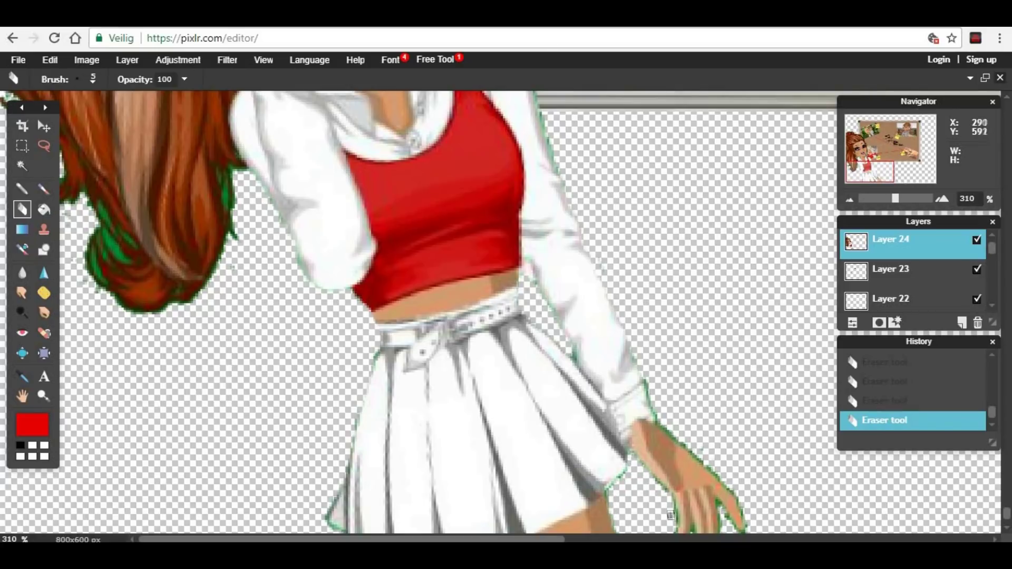
# Erase the green fringe around the girl's lowered hand and in the gap between her raised wrist and neck.
pyautogui.moveTo(648, 374)
pyautogui.mouseDown()
pyautogui.moveTo(654, 418)
pyautogui.moveTo(729, 488)
pyautogui.moveTo(750, 536)
pyautogui.moveTo(718, 501)
pyautogui.moveTo(725, 524)
pyautogui.mouseUp()
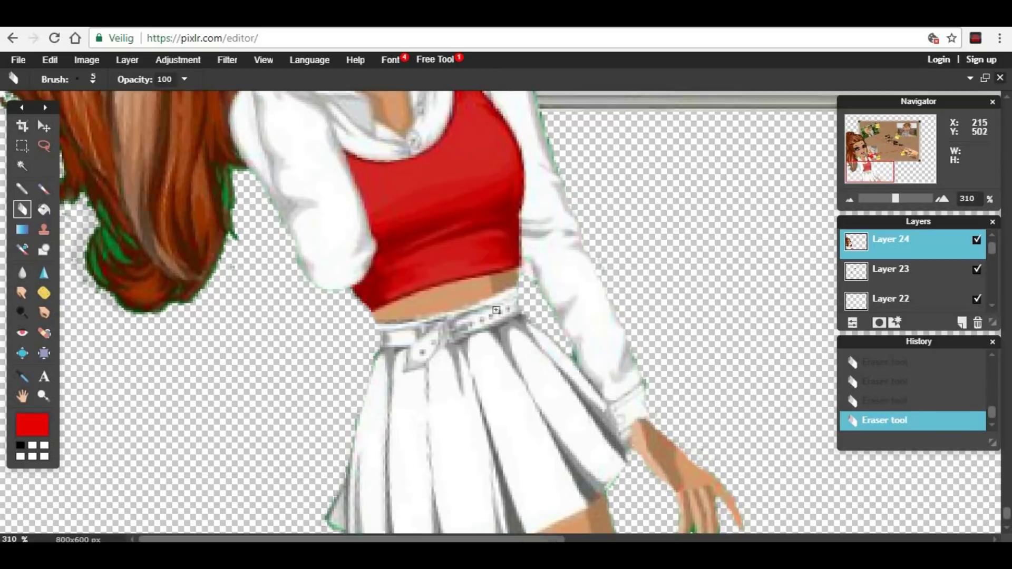
pyautogui.scroll(-3, 463, 287)
pyautogui.moveTo(884, 199); pyautogui.dragTo(896, 199)
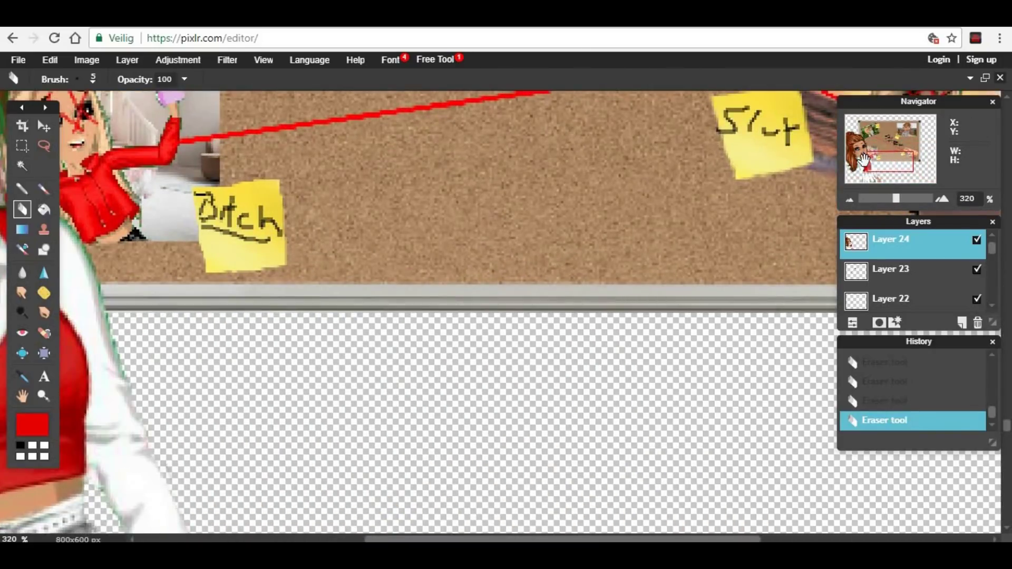
pyautogui.moveTo(890, 162); pyautogui.dragTo(870, 161)
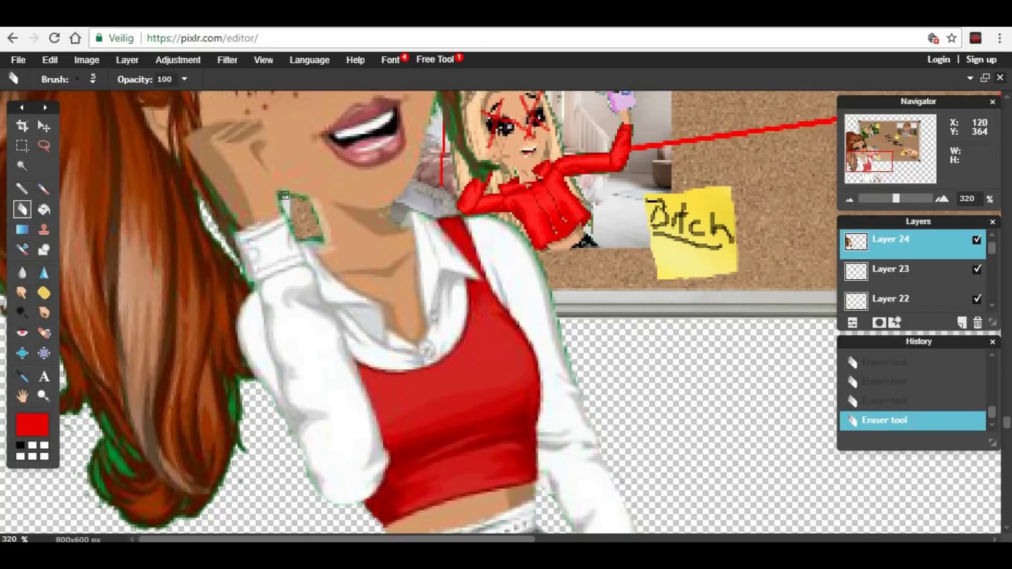
pyautogui.moveTo(299, 233); pyautogui.dragTo(283, 194)
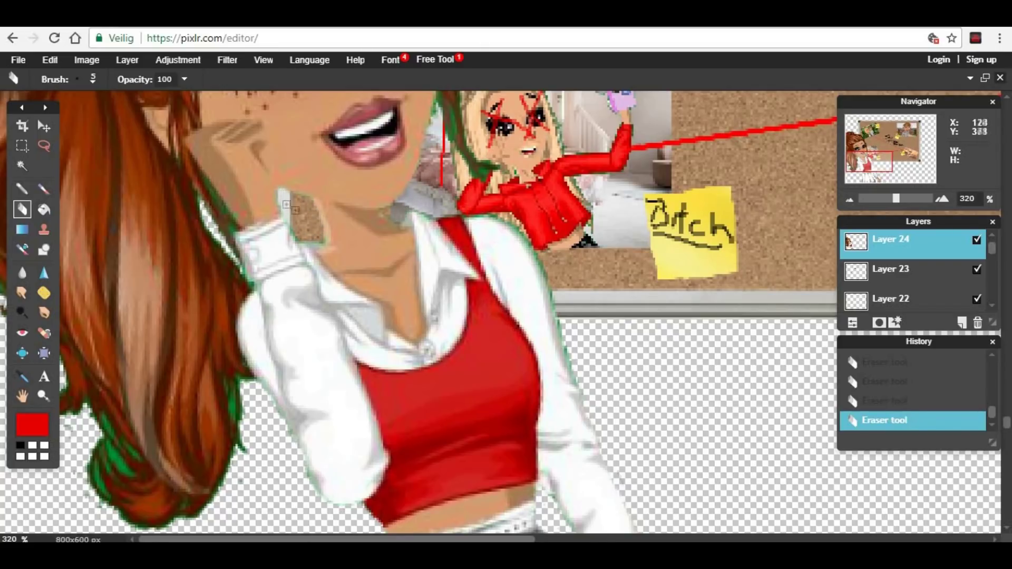
# Erase the remaining green fringe along the girl's shoulder and the outer edge of her lowered sleeve.
pyautogui.scroll(-5, 415, 260)
pyautogui.scroll(4, 415, 260)
pyautogui.moveTo(891, 160); pyautogui.dragTo(877, 162)
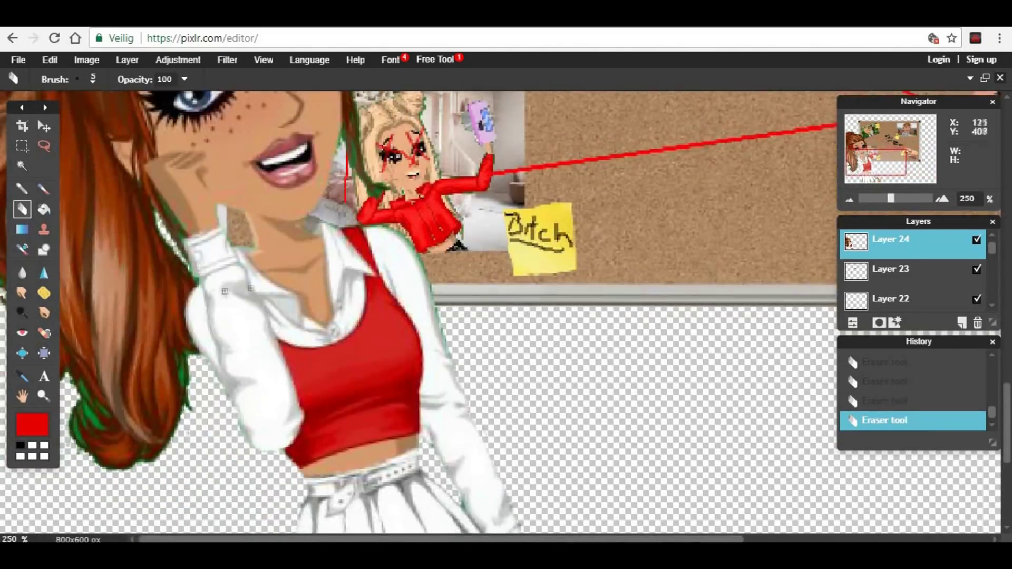
pyautogui.scroll(4, 238, 253)
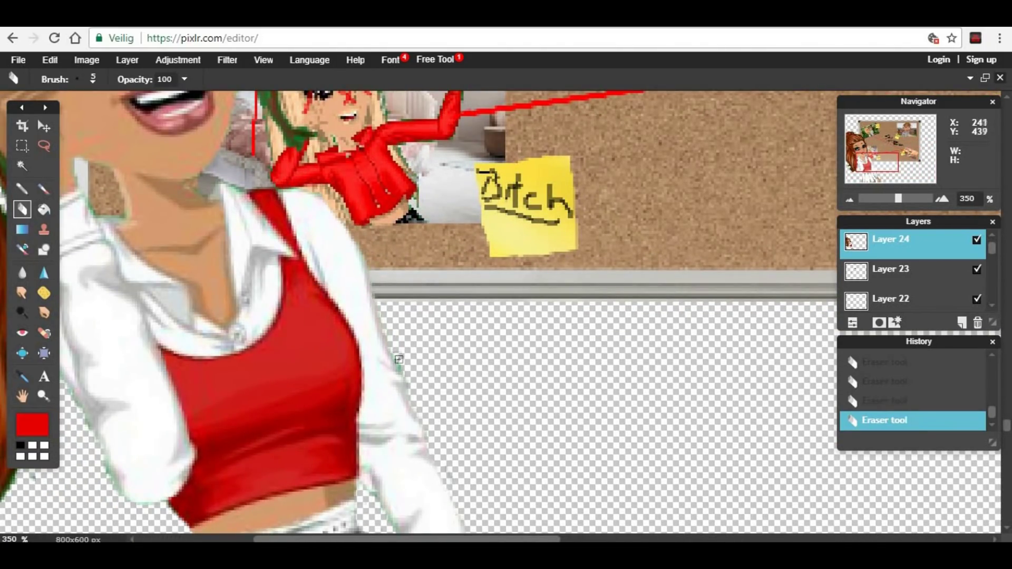
pyautogui.scroll(-5, 529, 355)
pyautogui.scroll(4, 427, 451)
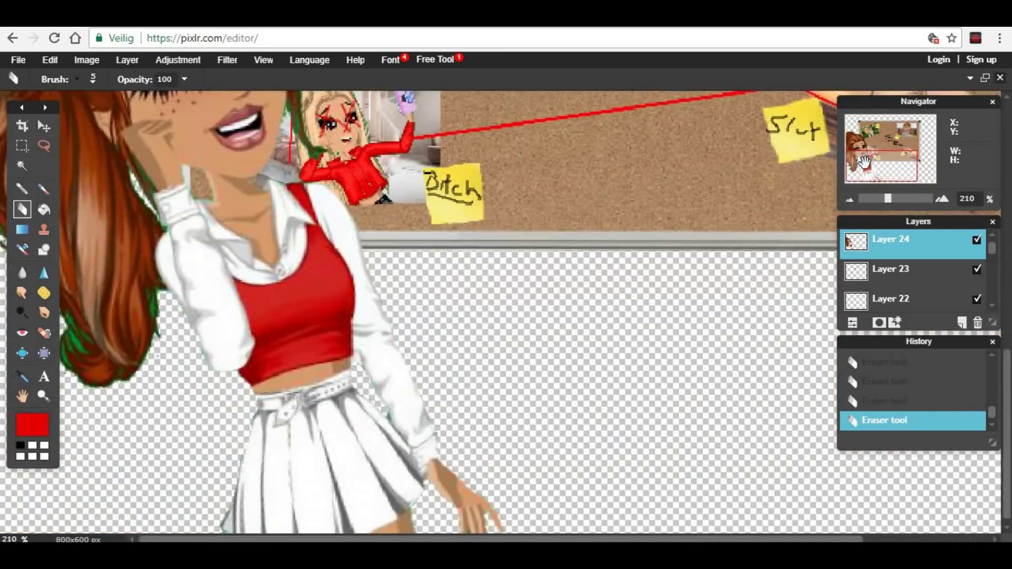
# Set the Brush tool to dark red at size 30 and try a full-opacity stroke on the girl's red top, then undo it.
pyautogui.scroll(3, 400, 355)
pyautogui.moveTo(900, 173); pyautogui.dragTo(884, 173)
pyautogui.click(44, 189)
pyautogui.click(41, 425)
pyautogui.click(413, 235)
pyautogui.click(676, 382)
pyautogui.click(93, 79)
pyautogui.click(188, 148)
pyautogui.moveTo(466, 381)
pyautogui.mouseDown()
pyautogui.moveTo(444, 291)
pyautogui.moveTo(348, 316)
pyautogui.moveTo(368, 362)
pyautogui.mouseUp()
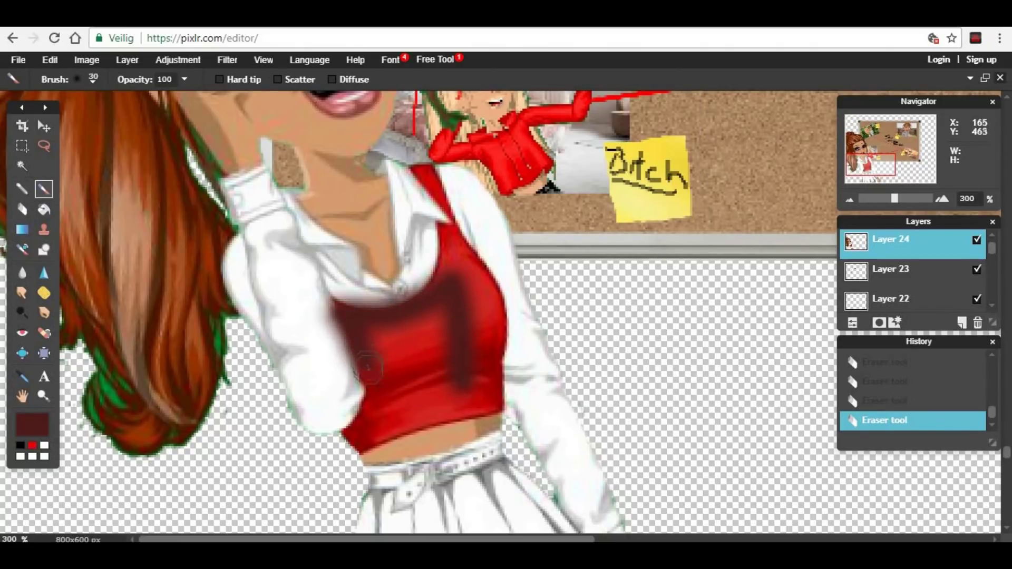
pyautogui.hotkey('ctrl', 'z')
# Lower the brush opacity to 41 and paint over the girl's whole red top in dark red.
pyautogui.click(184, 79)
pyautogui.moveTo(193, 97); pyautogui.dragTo(144, 98)
pyautogui.moveTo(458, 343)
pyautogui.mouseDown()
pyautogui.moveTo(432, 264)
pyautogui.moveTo(449, 268)
pyautogui.moveTo(486, 339)
pyautogui.moveTo(464, 343)
pyautogui.moveTo(454, 401)
pyautogui.moveTo(430, 298)
pyautogui.moveTo(351, 314)
pyautogui.moveTo(364, 380)
pyautogui.moveTo(406, 436)
pyautogui.moveTo(501, 337)
pyautogui.mouseUp()
pyautogui.scroll(1, 528, 348)
pyautogui.scroll(-3, 548, 356)
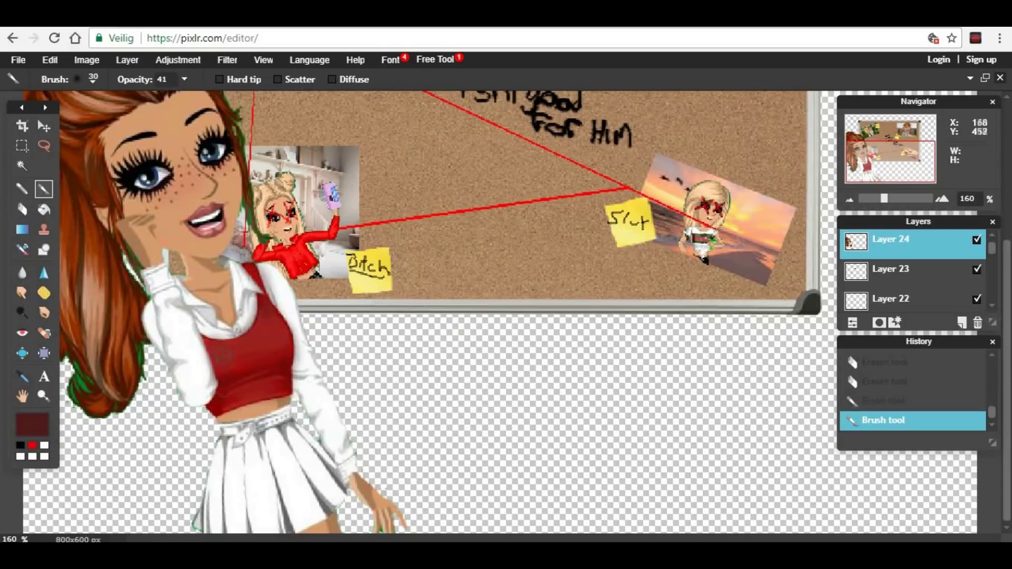
pyautogui.moveTo(282, 343)
pyautogui.mouseDown()
pyautogui.moveTo(283, 384)
pyautogui.moveTo(251, 376)
pyautogui.mouseUp()
pyautogui.moveTo(276, 341)
pyautogui.mouseDown()
pyautogui.moveTo(262, 302)
pyautogui.moveTo(249, 320)
pyautogui.mouseUp()
# Set the brush size to 15 and tint the girl's white belt with the dark red colour.
pyautogui.scroll(2, 244, 378)
pyautogui.moveTo(864, 149); pyautogui.dragTo(850, 155)
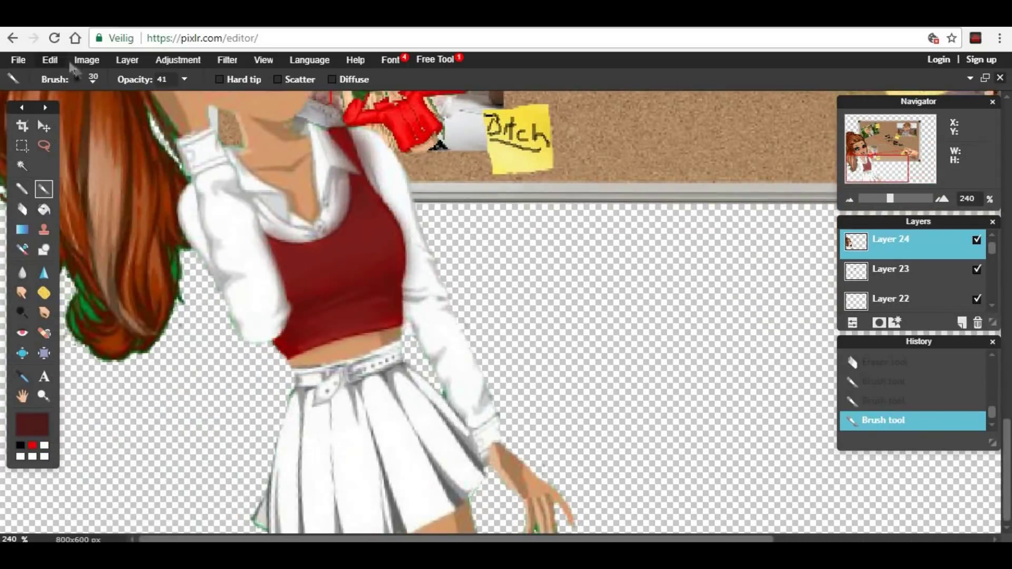
pyautogui.click(77, 79)
pyautogui.click(109, 144)
pyautogui.moveTo(308, 380)
pyautogui.mouseDown()
pyautogui.moveTo(392, 356)
pyautogui.moveTo(321, 397)
pyautogui.moveTo(305, 381)
pyautogui.moveTo(327, 374)
pyautogui.moveTo(301, 379)
pyautogui.moveTo(385, 362)
pyautogui.moveTo(319, 393)
pyautogui.mouseUp()
pyautogui.scroll(-4, 533, 333)
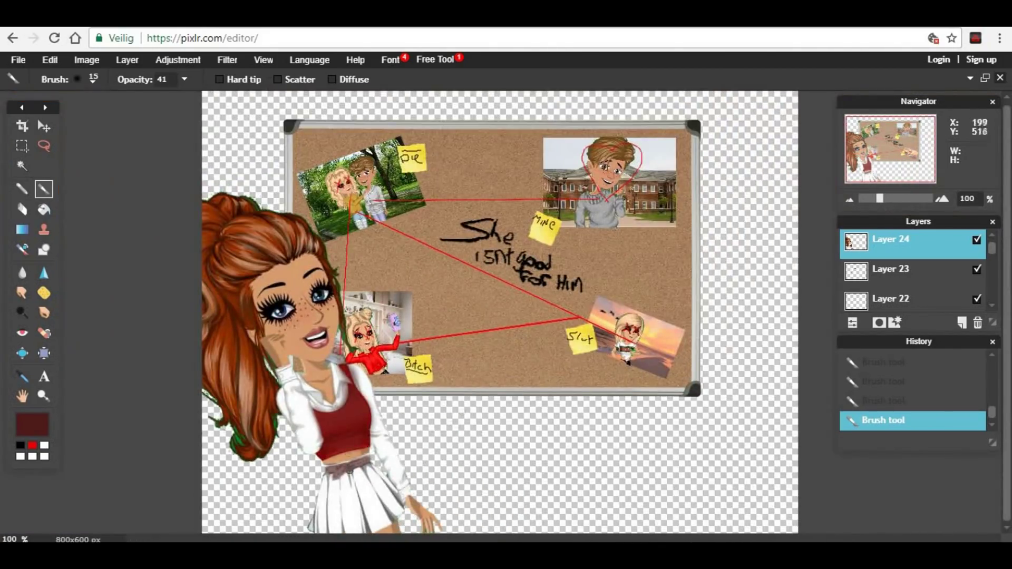
pyautogui.scroll(4, 350, 475)
pyautogui.moveTo(891, 150)
pyautogui.mouseDown()
pyautogui.moveTo(886, 165)
pyautogui.moveTo(886, 153)
pyautogui.mouseUp()
pyautogui.click(127, 60)
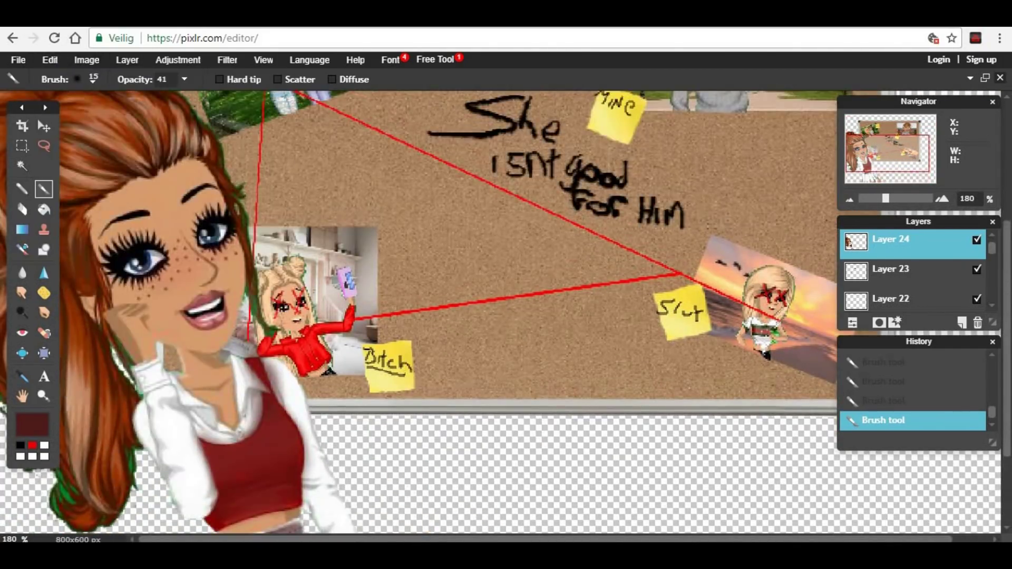
pyautogui.scroll(-3, 580, 216)
pyautogui.scroll(1, 580, 217)
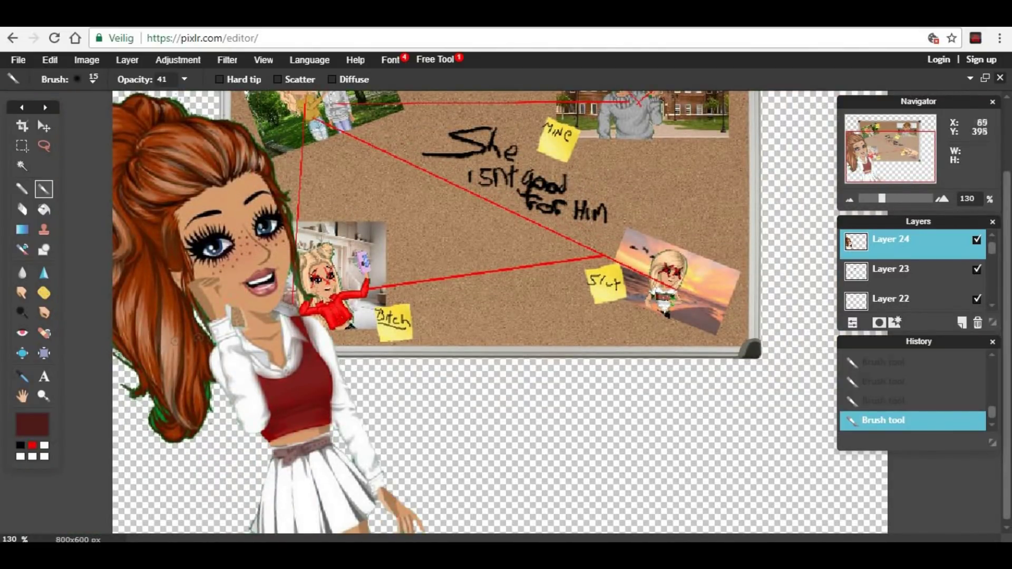
pyautogui.moveTo(216, 336); pyautogui.dragTo(222, 326)
pyautogui.hotkey('ctrl', 'z')
pyautogui.hotkey('ctrl', 'z')
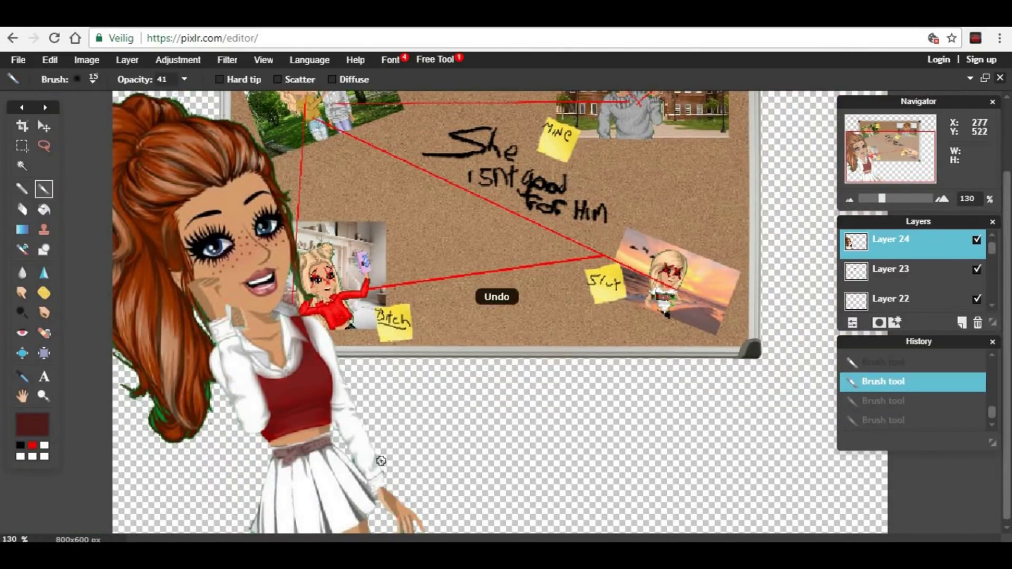
pyautogui.moveTo(360, 514); pyautogui.dragTo(362, 516)
pyautogui.hotkey('ctrl', 'z')
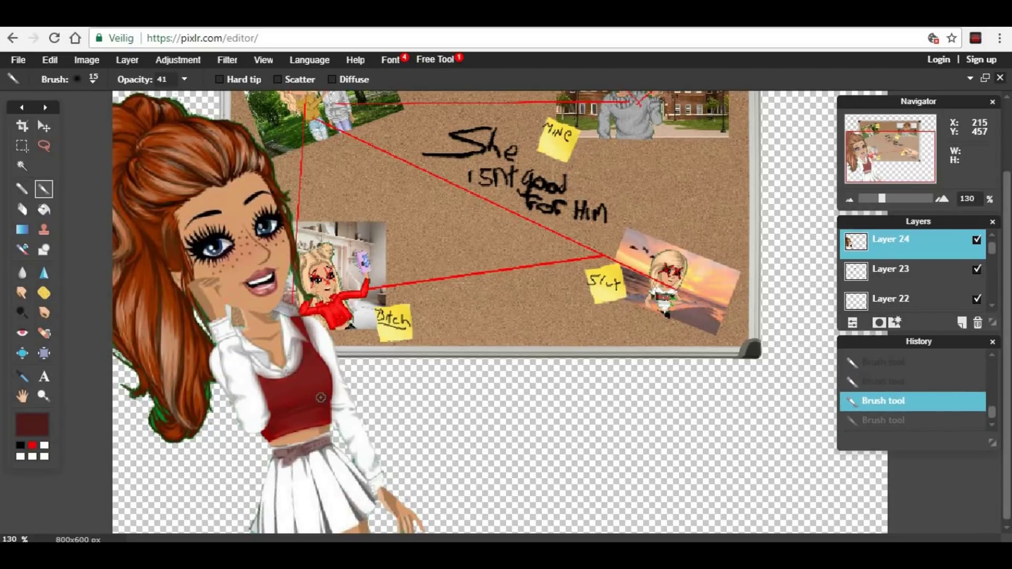
# Set the brush to a very dark brown at size 1 and opacity 25, and select the whole canvas.
pyautogui.scroll(5, 179, 417)
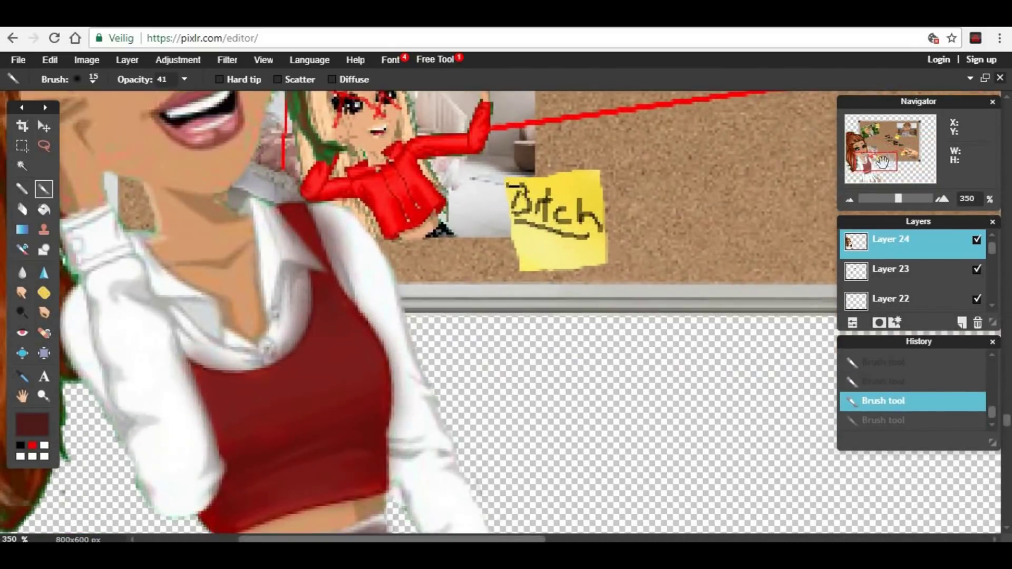
pyautogui.click(32, 425)
pyautogui.click(394, 230)
pyautogui.click(649, 383)
pyautogui.click(97, 80)
pyautogui.click(84, 113)
pyautogui.click(186, 80)
pyautogui.click(131, 100)
pyautogui.hotkey('ctrl', 'a')
pyautogui.scroll(-6, 454, 272)
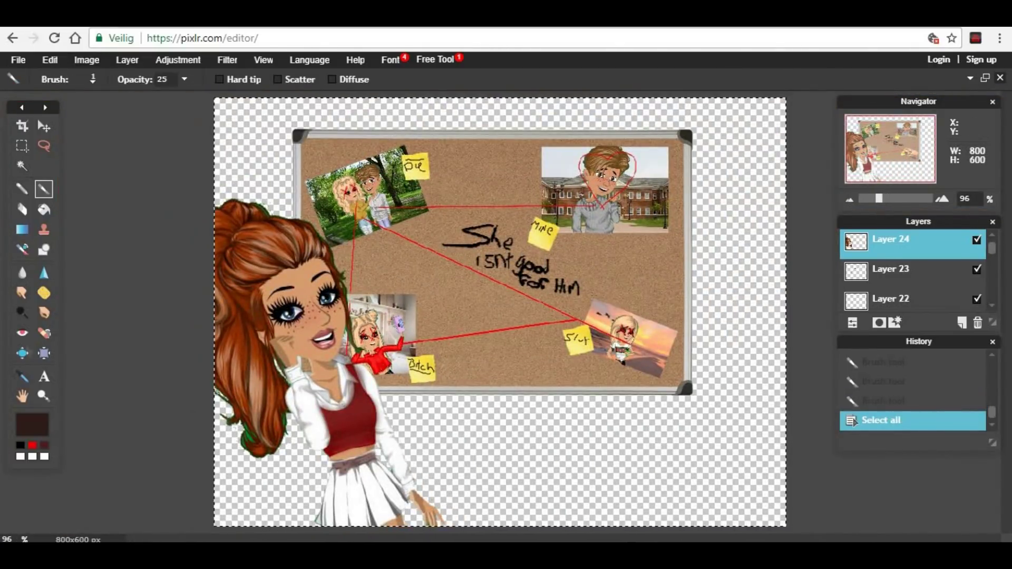
pyautogui.click(454, 312)
# Move the toolbox away from the girl's hair and start erasing the hair's top edge with the Eraser at brush size 5.
pyautogui.scroll(5, 454, 312)
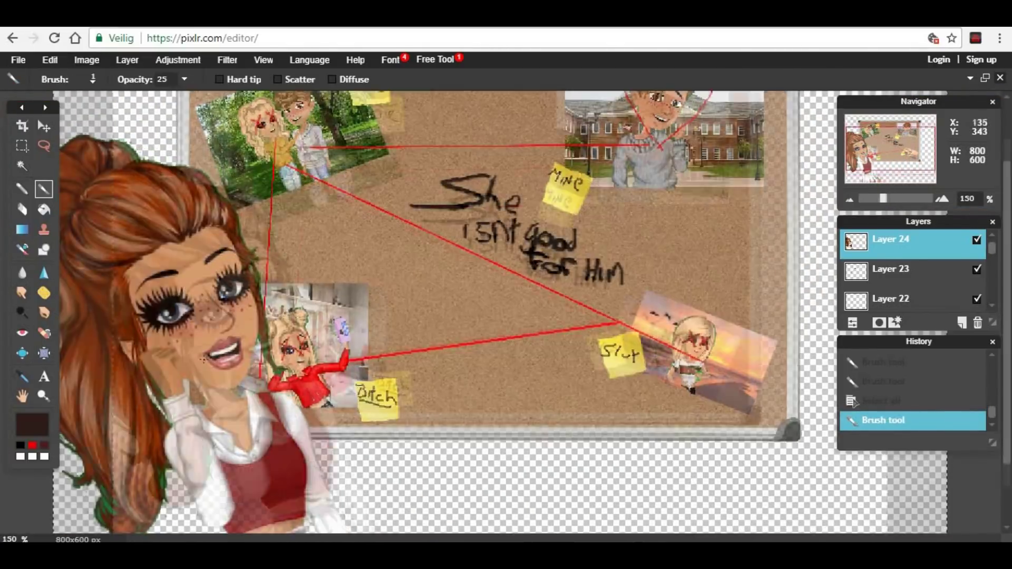
pyautogui.click(22, 189)
pyautogui.scroll(2, 3, 284)
pyautogui.moveTo(31, 112)
pyautogui.mouseDown()
pyautogui.moveTo(803, 122)
pyautogui.moveTo(798, 115)
pyautogui.mouseUp()
pyautogui.click(789, 212)
pyautogui.click(90, 79)
pyautogui.click(83, 112)
pyautogui.click(47, 100)
pyautogui.click(113, 109)
pyautogui.click(93, 79)
pyautogui.click(113, 117)
pyautogui.click(34, 98)
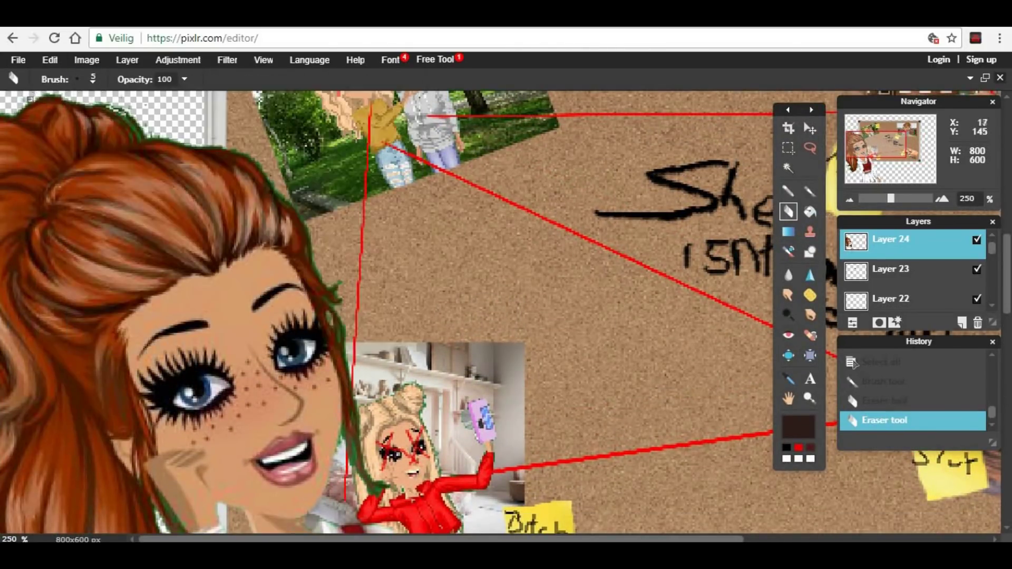
# Erase the green fringe along the top of the girl's hair and down the strand beside her forehead and cheek.
pyautogui.moveTo(3, 114); pyautogui.dragTo(46, 93)
pyautogui.moveTo(123, 118); pyautogui.dragTo(142, 139)
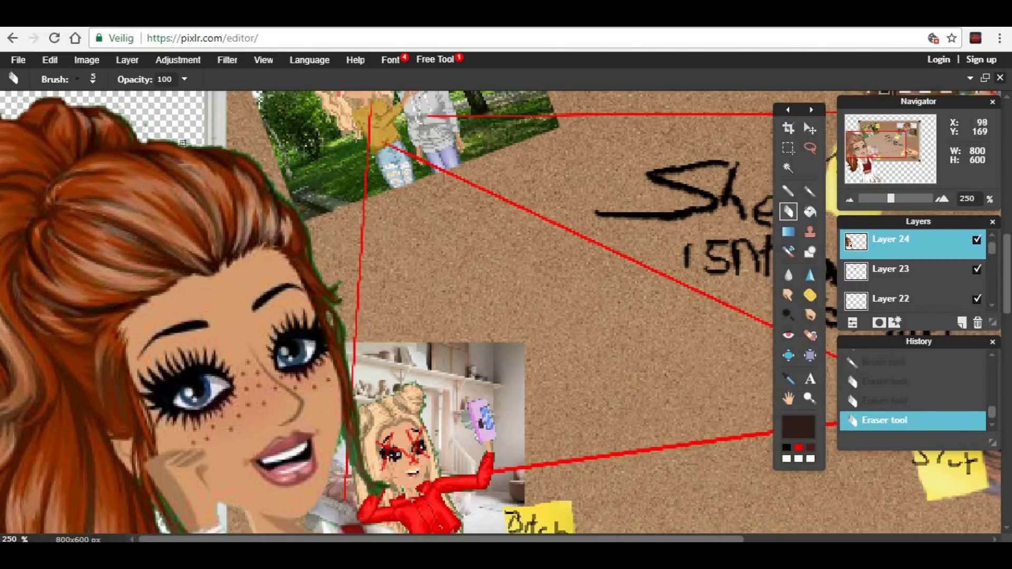
pyautogui.moveTo(184, 146); pyautogui.dragTo(151, 141)
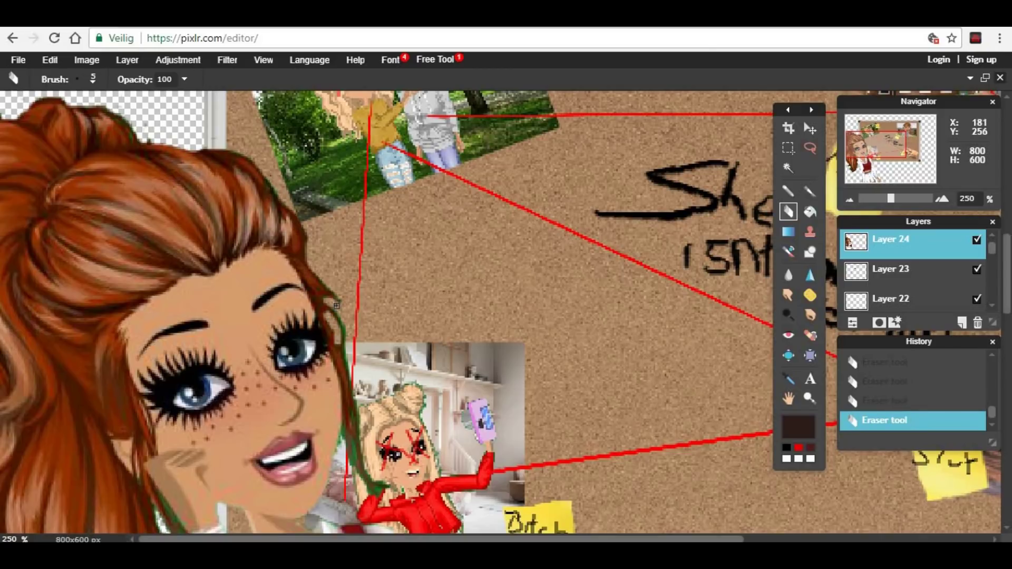
pyautogui.moveTo(340, 346); pyautogui.dragTo(369, 483)
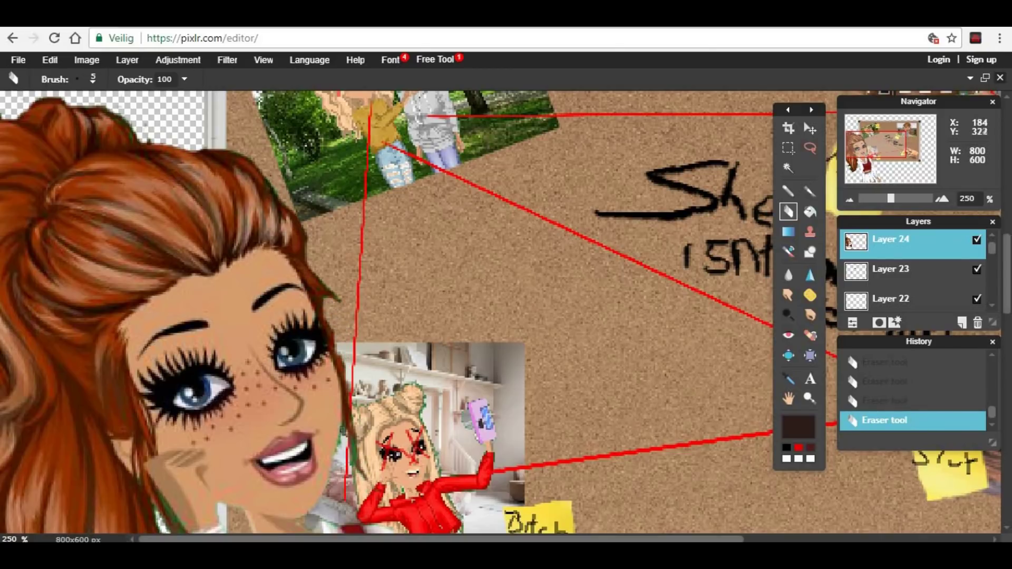
pyautogui.scroll(-7, 364, 406)
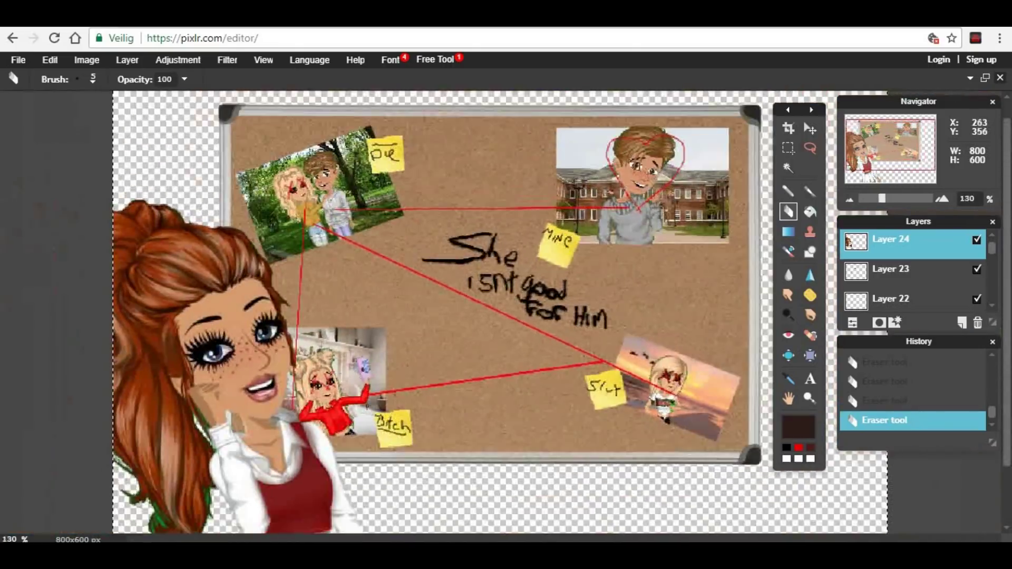
# Undo the last four eraser strokes and erase the green strip beside the girl's face again.
pyautogui.scroll(2, 205, 209)
pyautogui.hotkey('ctrl', 'z')
pyautogui.hotkey('ctrl', 'z')
pyautogui.hotkey('ctrl', 'z')
pyautogui.hotkey('ctrl', 'z')
pyautogui.scroll(3, 120, 165)
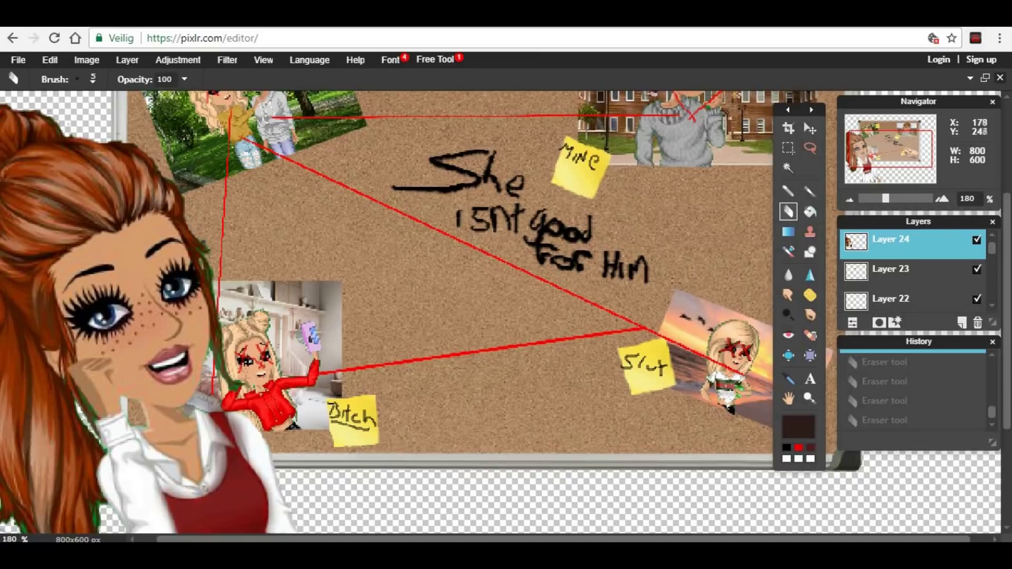
pyautogui.hotkey('ctrl', 'y')
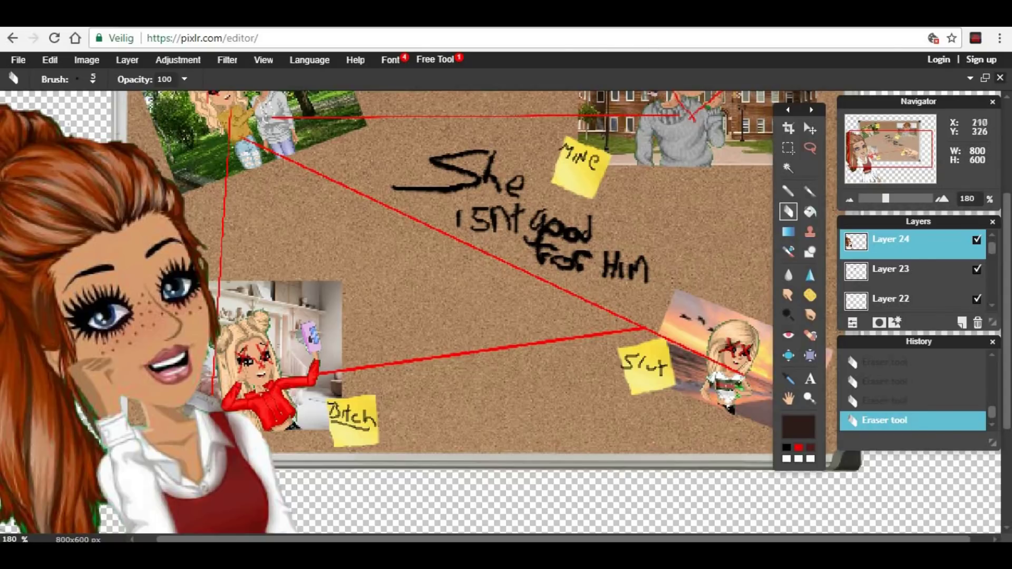
# Erase the green patches inside the curled tips of the girl's ponytail with a fine Eraser brush, finishing at size 3.
pyautogui.scroll(1, 362, 374)
pyautogui.moveTo(891, 149); pyautogui.dragTo(874, 159)
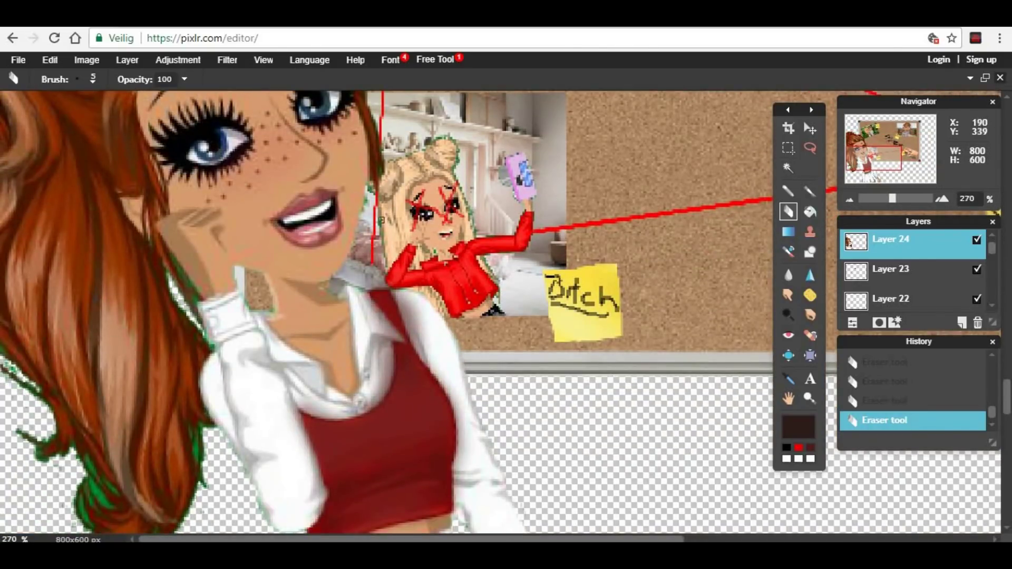
pyautogui.click(89, 78)
pyautogui.click(86, 120)
pyautogui.scroll(-5, 683, 372)
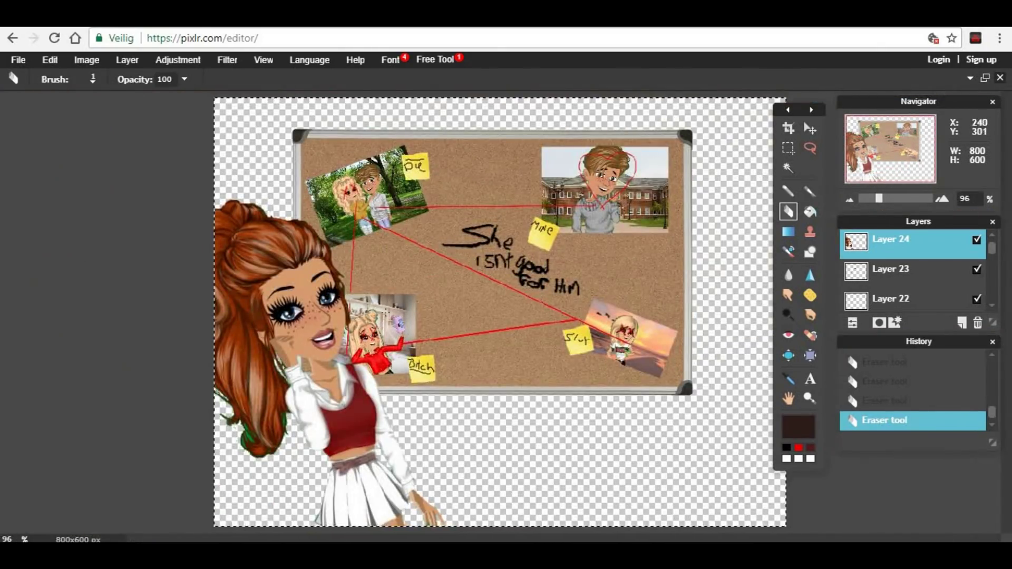
pyautogui.scroll(4, 682, 372)
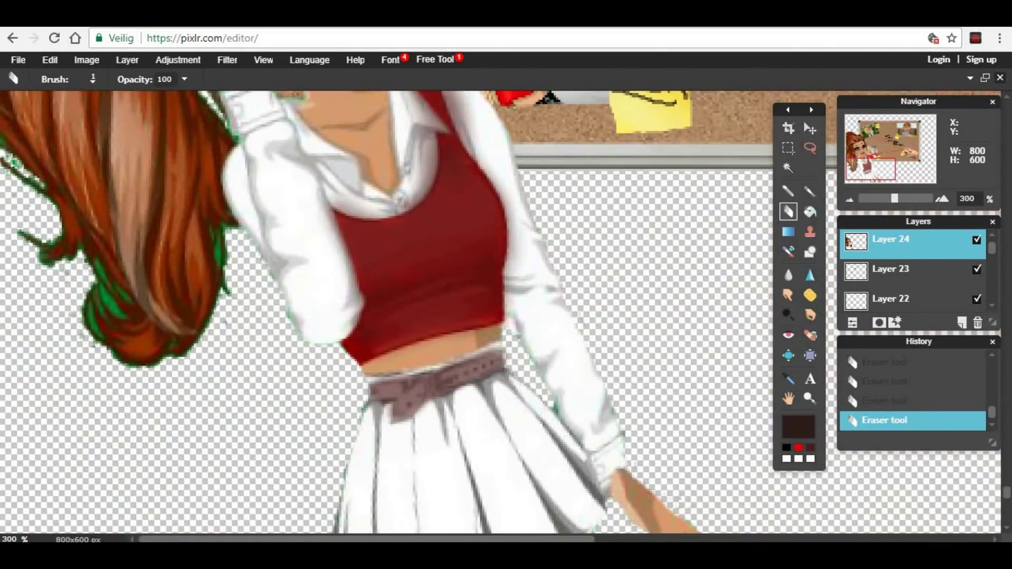
pyautogui.click(93, 79)
pyautogui.click(134, 112)
pyautogui.moveTo(105, 288); pyautogui.dragTo(109, 303)
pyautogui.click(93, 79)
pyautogui.click(82, 123)
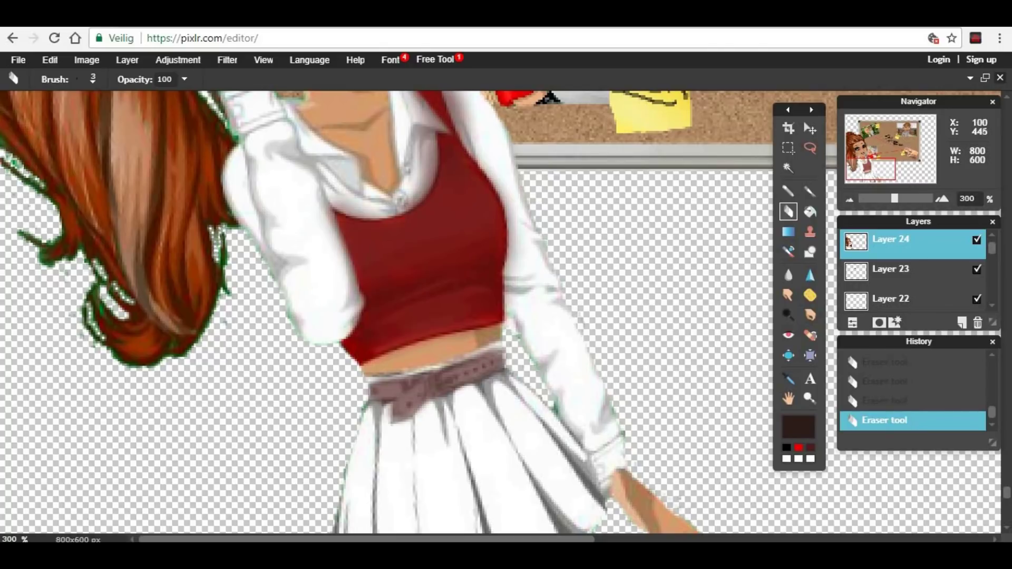
# Undo and redo the last two eraser strokes and trim the green outline along the lower edge of the ponytail.
pyautogui.hotkey('ctrl', 'z')
pyautogui.hotkey('ctrl', 'z')
pyautogui.hotkey('ctrl', 'y')
pyautogui.hotkey('ctrl', 'y')
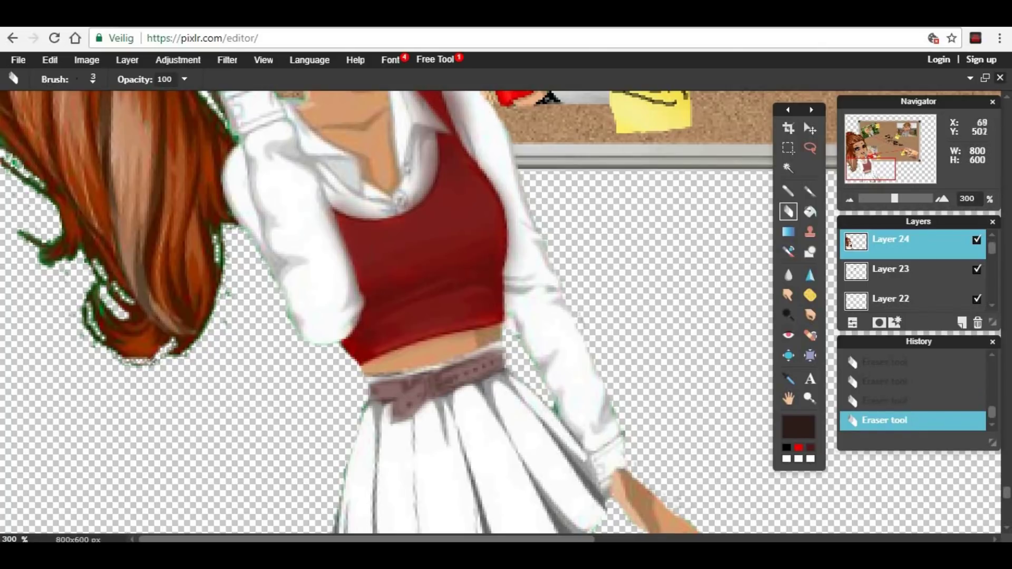
pyautogui.scroll(-5, 225, 341)
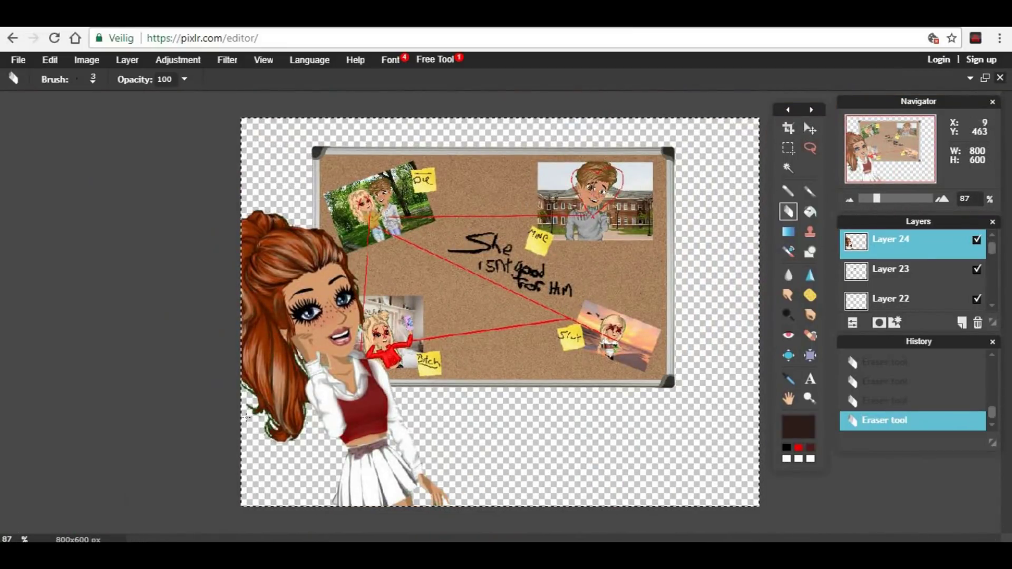
# Move the toolbox beside the canvas, clear the selection and soften the girl's hair with the Blur tool at size 50 and strength 100.
pyautogui.click(92, 190)
pyautogui.moveTo(802, 113); pyautogui.dragTo(87, 111)
pyautogui.click(74, 273)
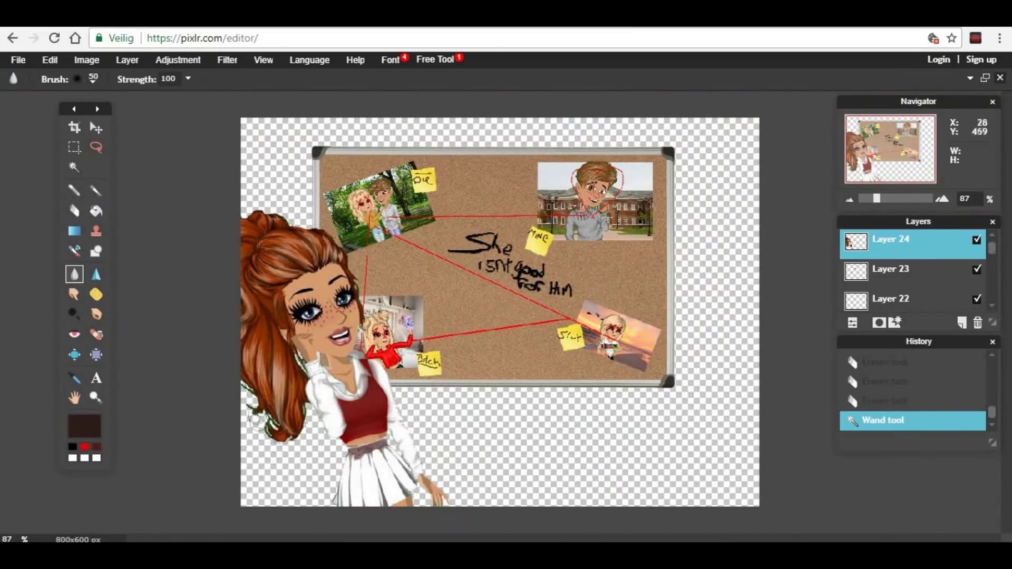
pyautogui.moveTo(263, 221); pyautogui.dragTo(335, 250)
pyautogui.moveTo(249, 313)
pyautogui.mouseDown()
pyautogui.moveTo(295, 411)
pyautogui.moveTo(297, 401)
pyautogui.mouseUp()
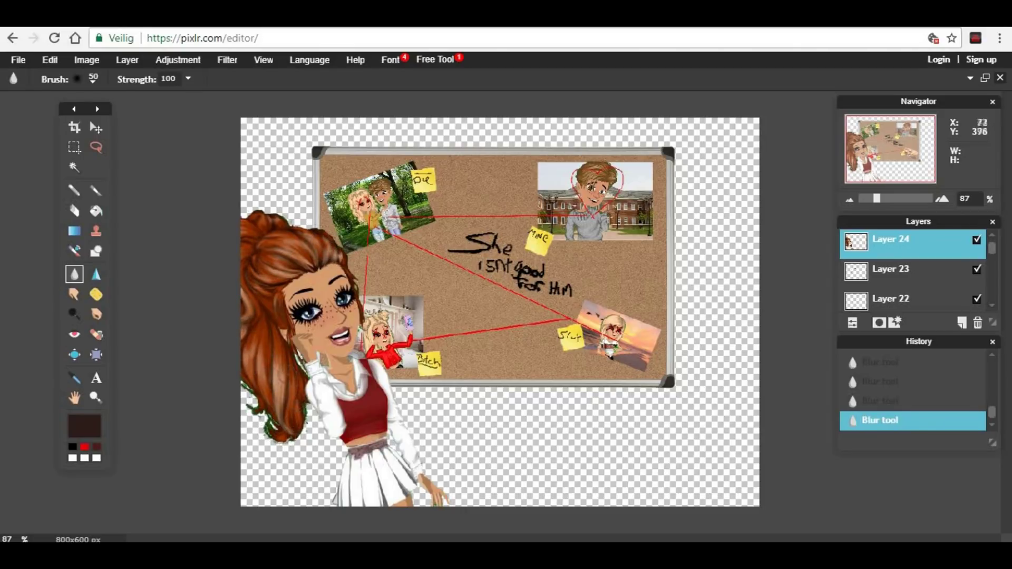
# Undo the last four blur strokes and blur the hair edge beside the girl's face again.
pyautogui.moveTo(362, 262); pyautogui.dragTo(367, 316)
pyautogui.hotkey('ctrl', 'z')
pyautogui.hotkey('ctrl', 'z')
pyautogui.hotkey('ctrl', 'z')
pyautogui.hotkey('ctrl', 'z')
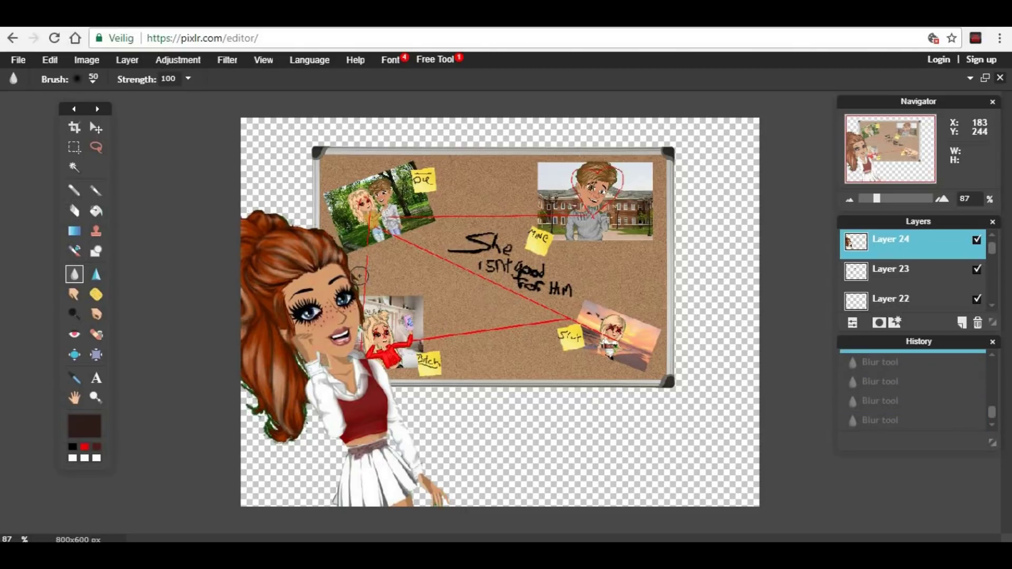
pyautogui.moveTo(360, 276); pyautogui.dragTo(363, 282)
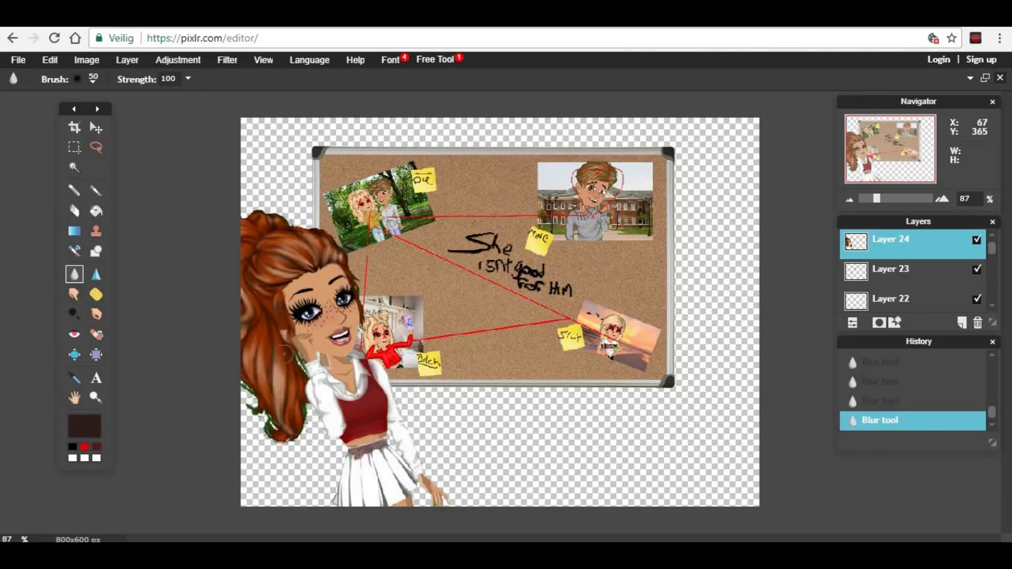
# Set the Brush to size 15 at opacity 25, try dabbing the iris of the girl's far eye, and undo the dabs.
pyautogui.scroll(5, 284, 354)
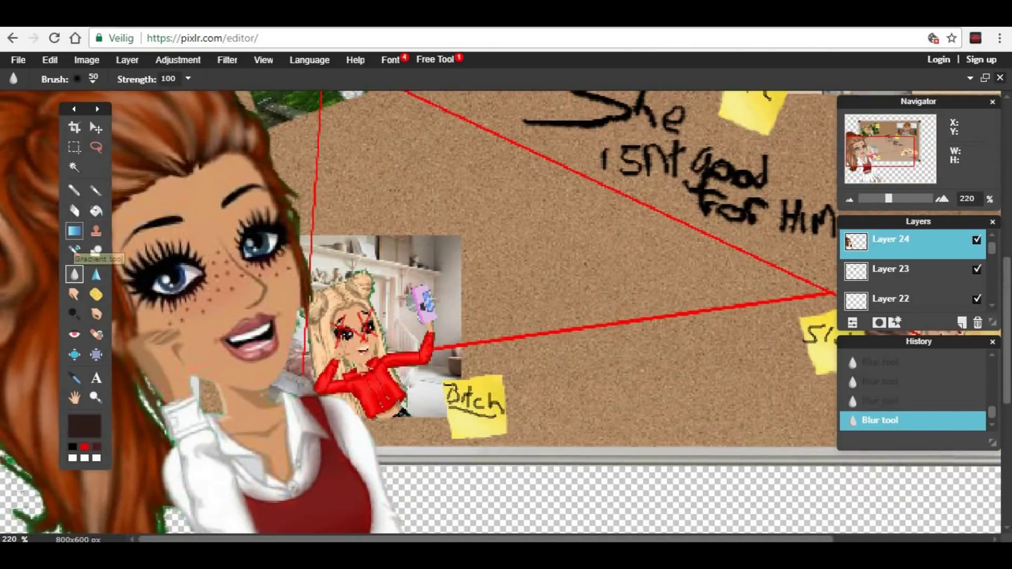
pyautogui.click(96, 190)
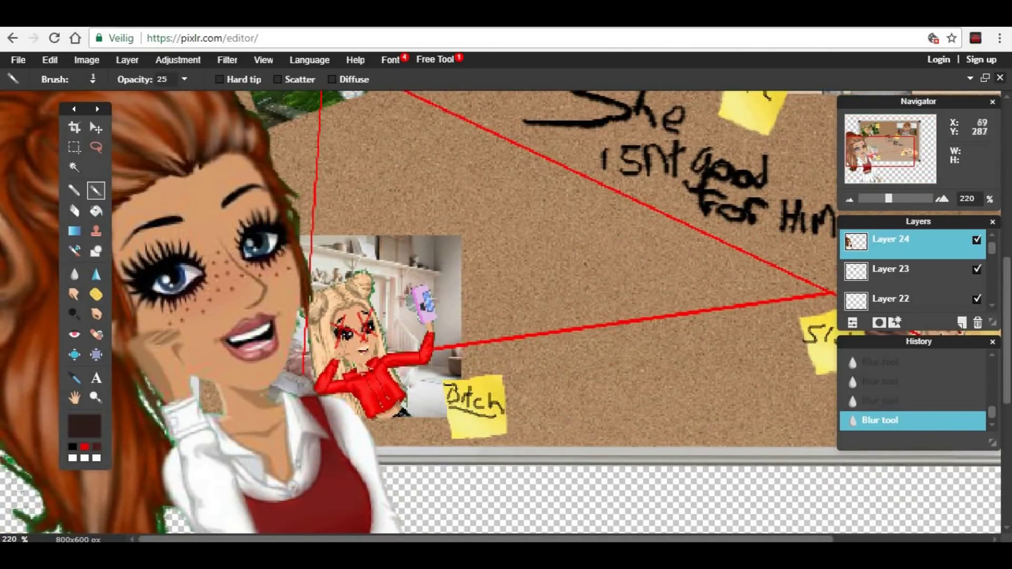
pyautogui.click(93, 80)
pyautogui.click(166, 116)
pyautogui.click(256, 243)
pyautogui.click(256, 243)
pyautogui.click(257, 245)
pyautogui.hotkey('ctrl', 'z')
pyautogui.hotkey('ctrl', 'z')
# Choose a dark green brush colour and tint the iris of the girl's far eye with it.
pyautogui.click(93, 422)
pyautogui.click(486, 240)
pyautogui.click(475, 271)
pyautogui.click(401, 225)
pyautogui.click(392, 217)
pyautogui.click(452, 285)
pyautogui.click(445, 291)
pyautogui.click(402, 228)
pyautogui.click(665, 382)
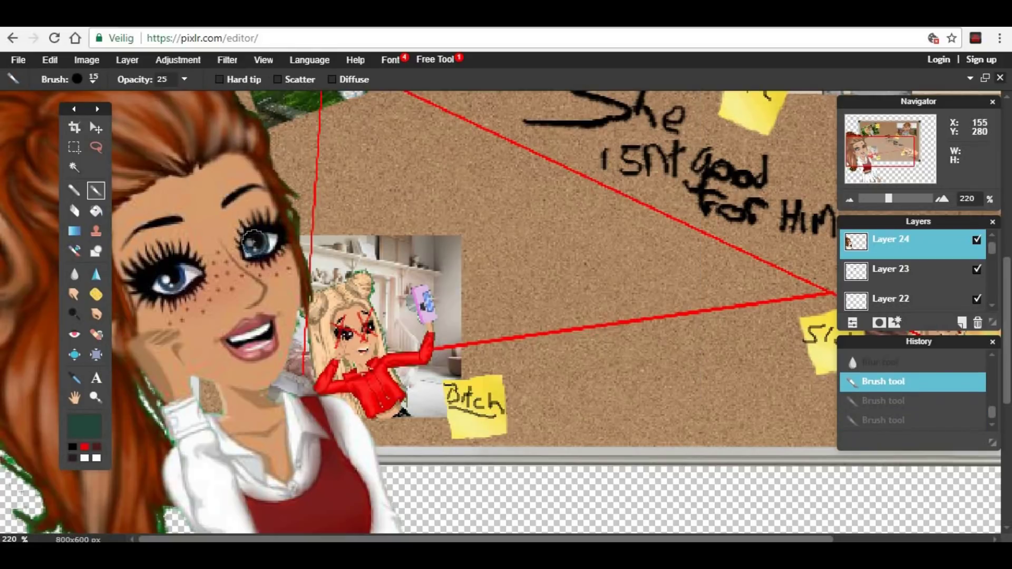
pyautogui.click(254, 243)
pyautogui.click(255, 242)
pyautogui.click(256, 243)
# Switch the brush to black at size 9, undo the last stroke and retouch the girl's near eye.
pyautogui.click(73, 447)
pyautogui.click(77, 79)
pyautogui.click(136, 110)
pyautogui.hotkey('ctrl', 'z')
pyautogui.click(229, 283)
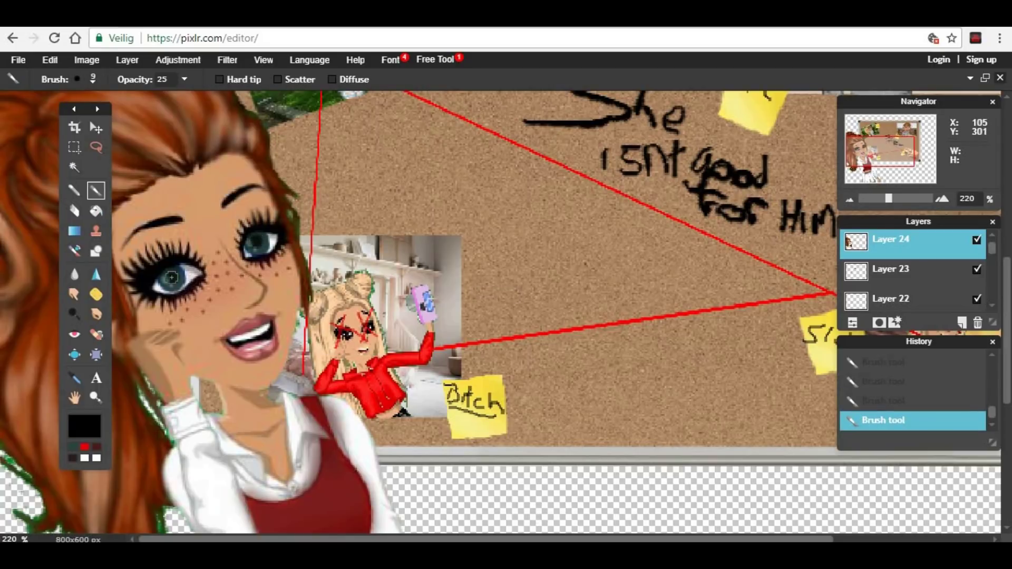
# Set the brush to size 5, undo the last stroke and dab a white highlight on the near eye's iris.
pyautogui.click(77, 79)
pyautogui.click(109, 113)
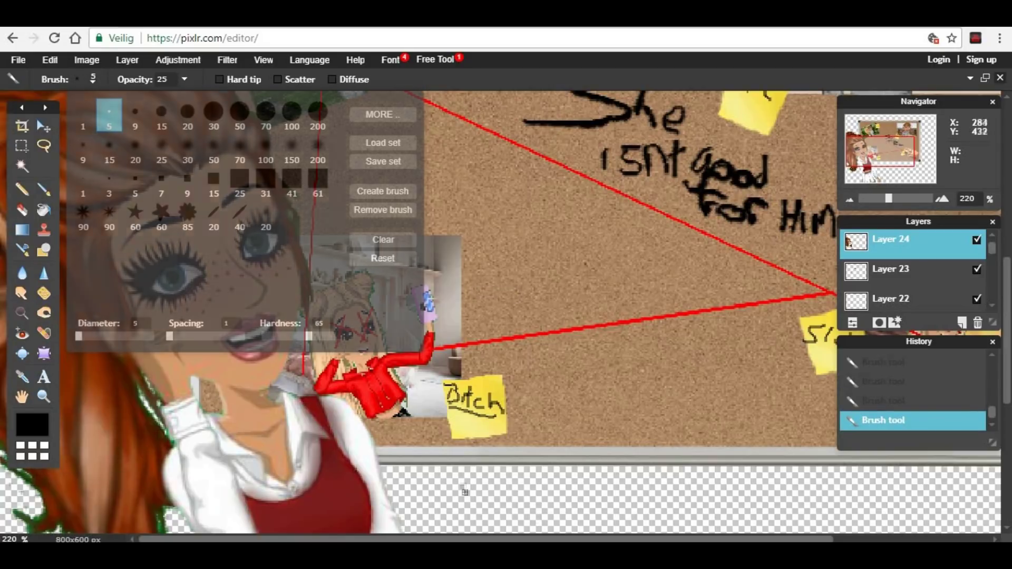
pyautogui.hotkey('ctrl', 'z')
pyautogui.click(21, 447)
pyautogui.click(168, 279)
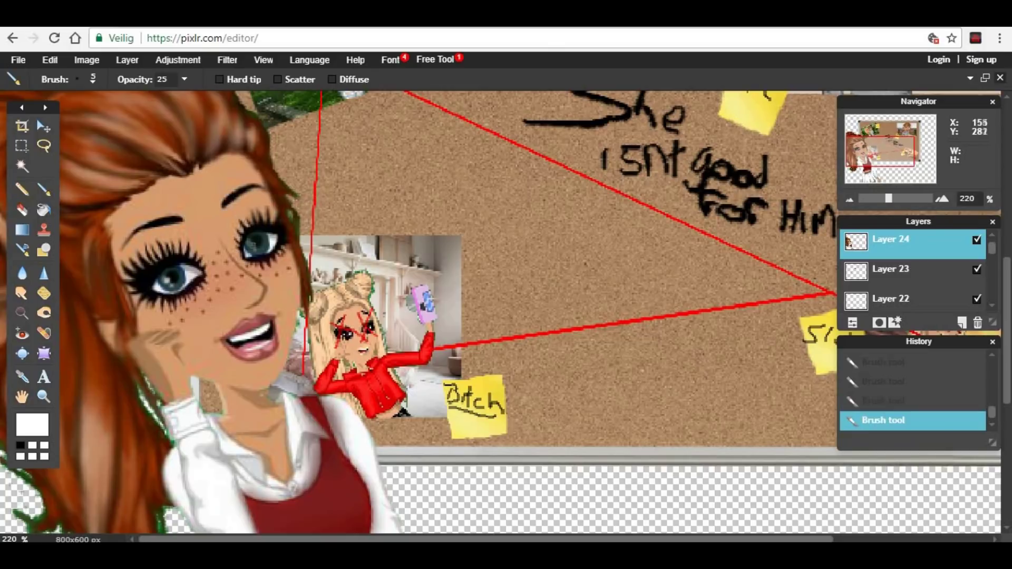
# Undo the last brush stroke and darken the far eye with black at brush size 9.
pyautogui.scroll(-8, 348, 346)
pyautogui.scroll(7, 523, 316)
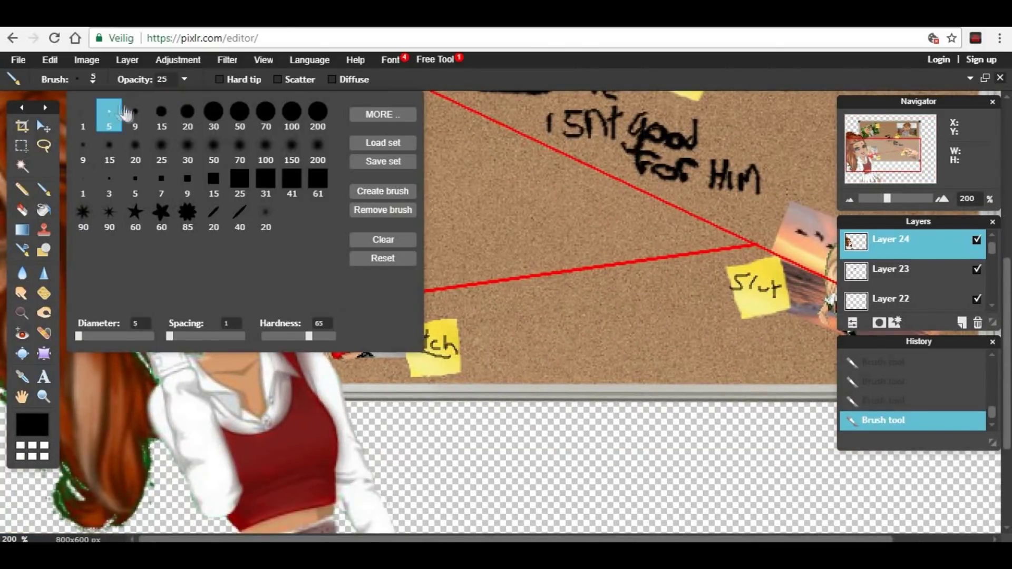
pyautogui.hotkey('ctrl', 'z')
pyautogui.moveTo(238, 192); pyautogui.dragTo(250, 189)
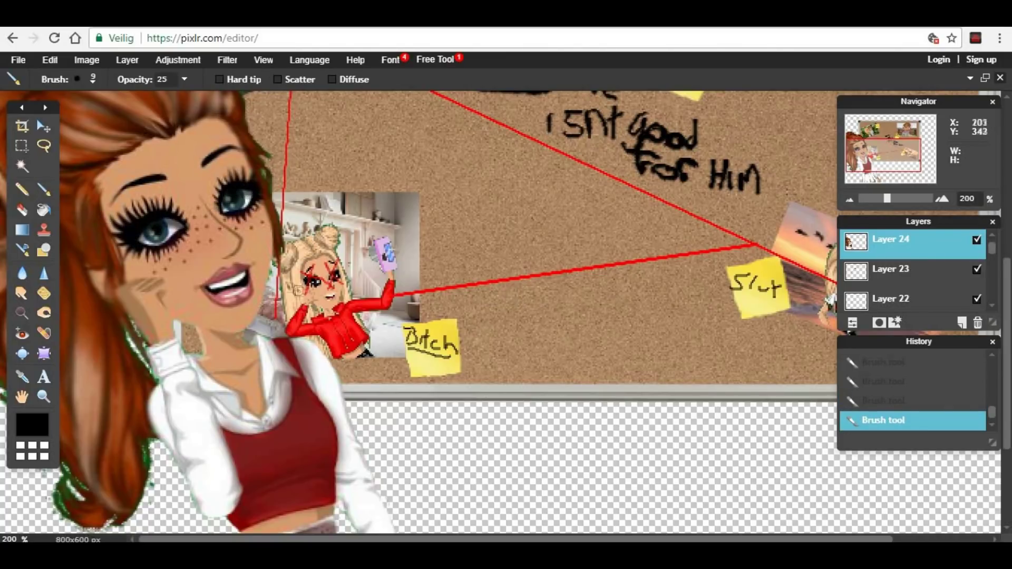
# Blur the hairline above the girl's forehead with the Blur tool at size 50.
pyautogui.click(22, 273)
pyautogui.moveTo(150, 108); pyautogui.dragTo(182, 139)
pyautogui.scroll(4, 351, 198)
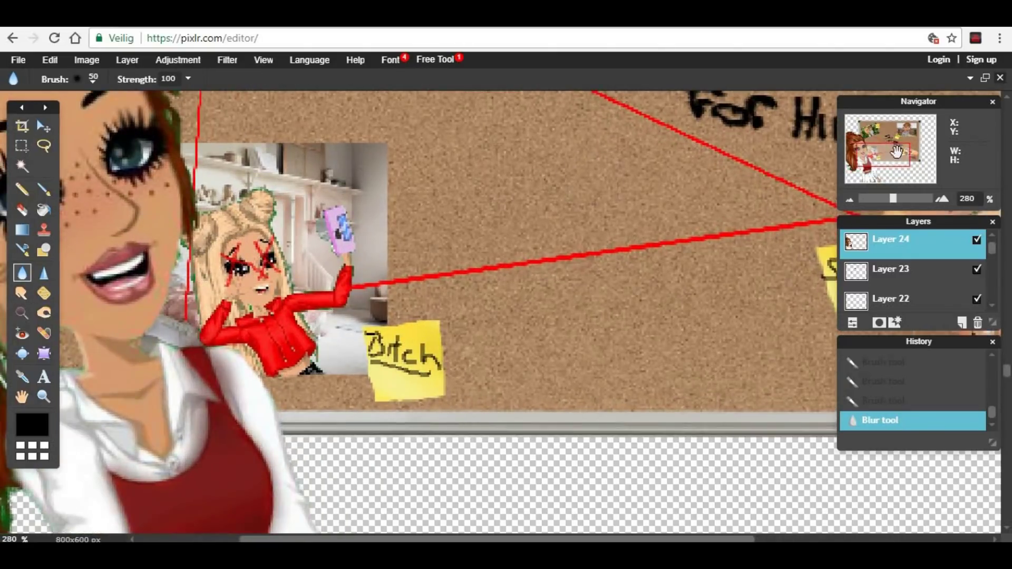
# Tint the girl's lips with the Brush at size 9 and opacity 25 in the pink colour #a63363.
pyautogui.moveTo(901, 152); pyautogui.dragTo(890, 154)
pyautogui.click(43, 189)
pyautogui.click(38, 426)
pyautogui.click(414, 228)
pyautogui.click(434, 219)
pyautogui.click(385, 150)
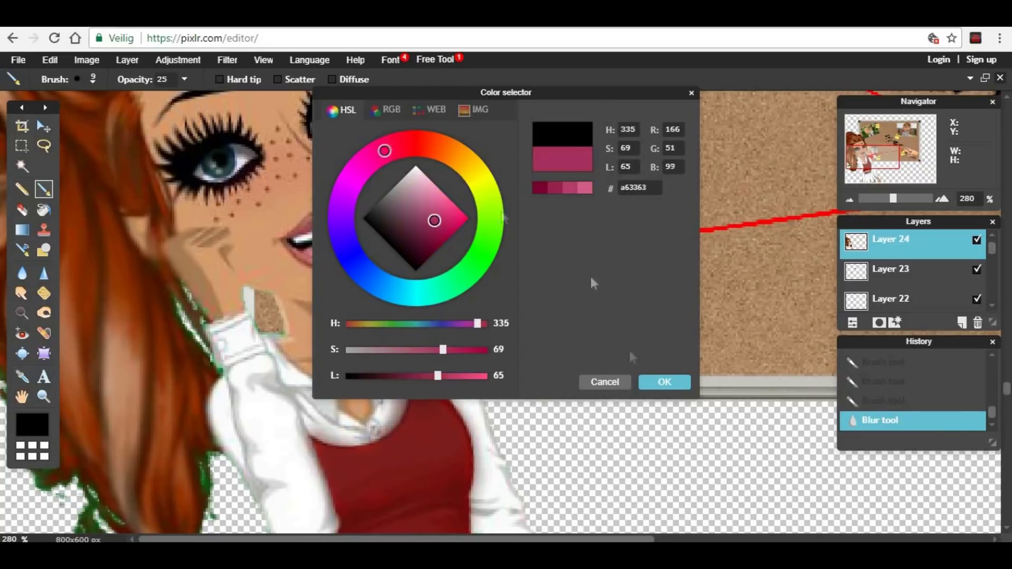
pyautogui.click(664, 383)
pyautogui.moveTo(310, 259); pyautogui.dragTo(346, 256)
pyautogui.moveTo(317, 220)
pyautogui.mouseDown()
pyautogui.moveTo(296, 237)
pyautogui.moveTo(315, 261)
pyautogui.mouseUp()
pyautogui.scroll(8, 431, 267)
pyautogui.scroll(-16, 346, 291)
pyautogui.scroll(-2, 346, 292)
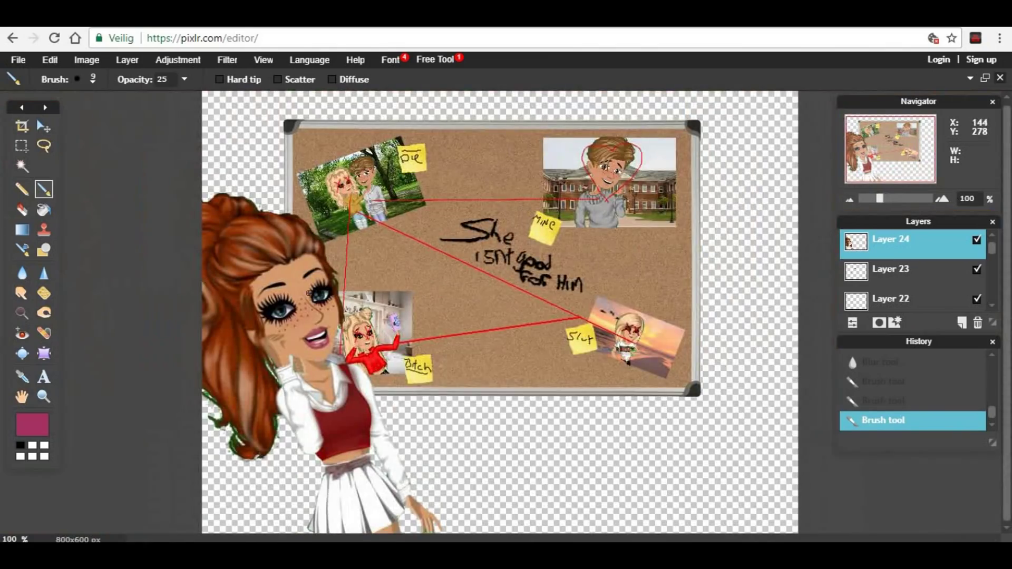
# Use Free Transform to shrink and rotate the knife and place it at the girl's raised hand.
pyautogui.scroll(5, 458, 348)
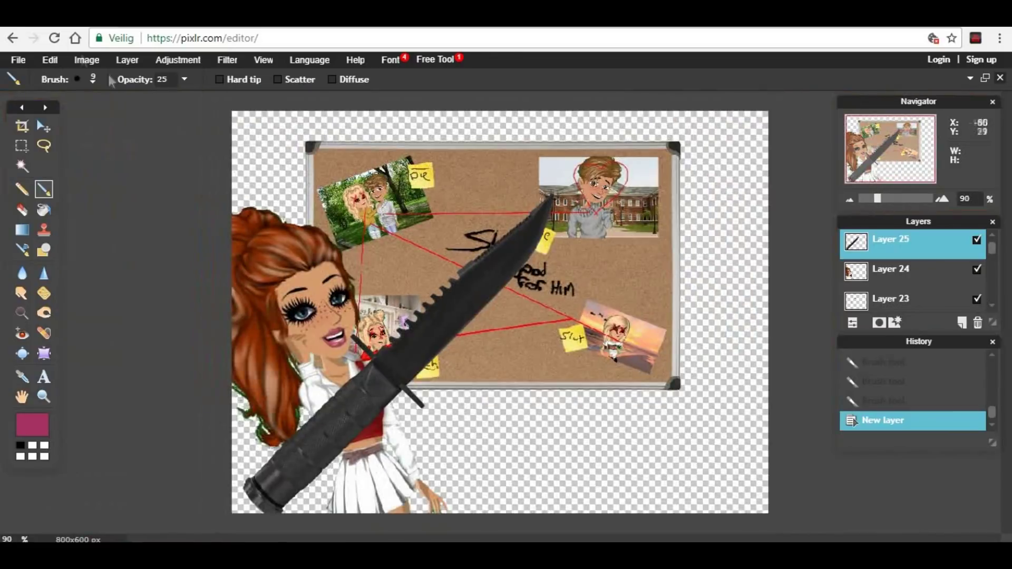
pyautogui.click(50, 60)
pyautogui.click(58, 164)
pyautogui.moveTo(522, 519); pyautogui.dragTo(467, 394)
pyautogui.moveTo(355, 420)
pyautogui.mouseDown()
pyautogui.moveTo(350, 397)
pyautogui.moveTo(354, 425)
pyautogui.mouseUp()
pyautogui.moveTo(387, 346); pyautogui.dragTo(317, 350)
pyautogui.press('Return')
# Erase the parts of the knife handle that cover the girl's fingers with the Eraser at size 5.
pyautogui.scroll(-1, 316, 348)
pyautogui.scroll(4, 316, 348)
pyautogui.doubleClick(926, 253)
pyautogui.click(926, 253)
pyautogui.click(21, 210)
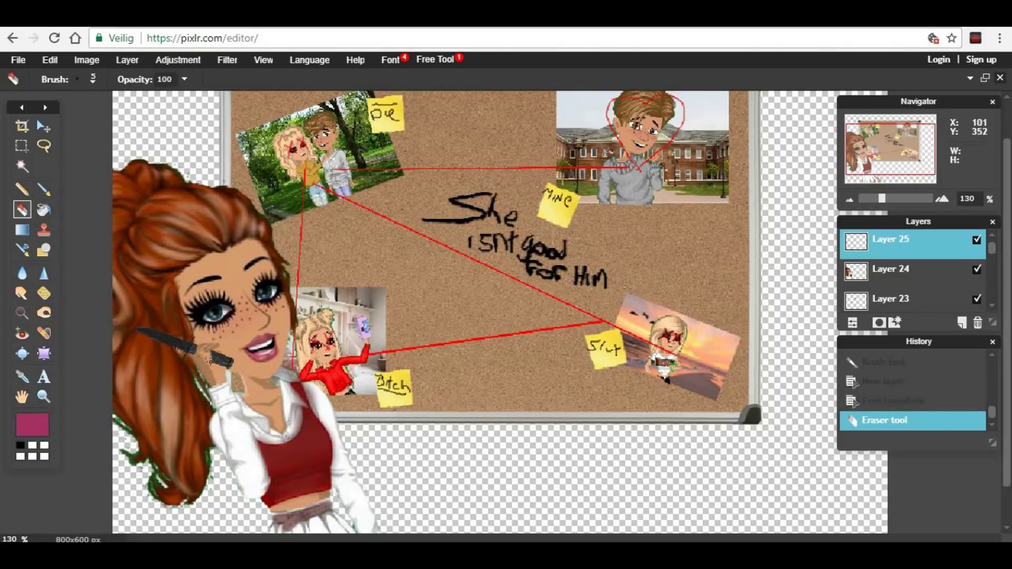
pyautogui.scroll(3, 224, 414)
pyautogui.scroll(-8, 257, 414)
pyautogui.scroll(3, 217, 318)
pyautogui.scroll(4, 527, 338)
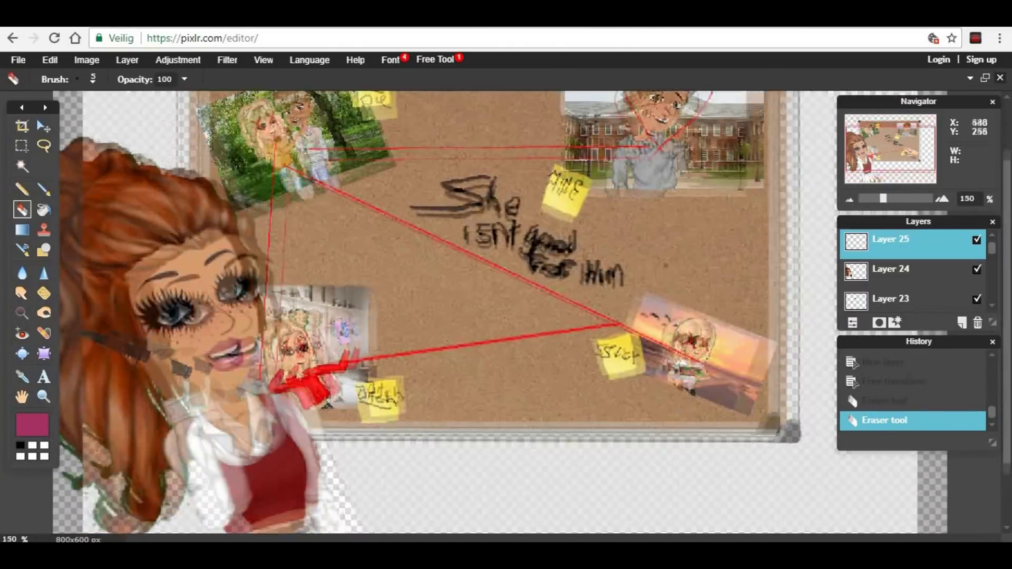
pyautogui.scroll(-5, 736, 371)
# Add the image of the blonde girl's head as a new layer.
pyautogui.click(855, 549)
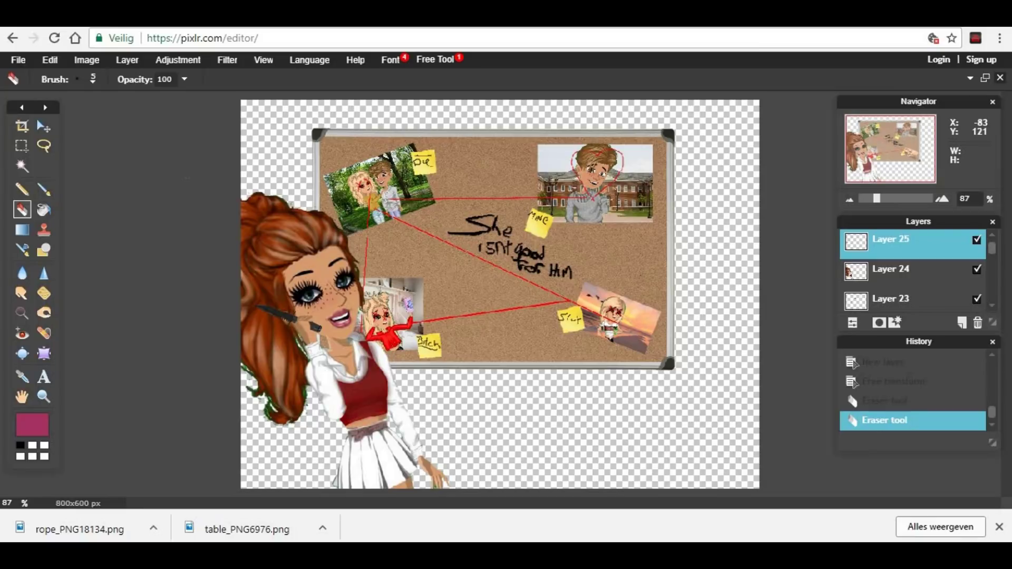
pyautogui.click(127, 60)
pyautogui.click(192, 129)
pyautogui.doubleClick(244, 232)
# Select the green background around the blonde head with the Wand tool, delete it and clear the selection.
pyautogui.click(23, 166)
pyautogui.click(436, 219)
pyautogui.press('Delete')
pyautogui.scroll(-1, 508, 313)
pyautogui.scroll(3, 518, 340)
pyautogui.click(519, 343)
pyautogui.scroll(10, 518, 337)
# Erase the green fringe along the upper edge of the blonde hair, bun and face, including the strands by the eyelashes.
pyautogui.click(22, 210)
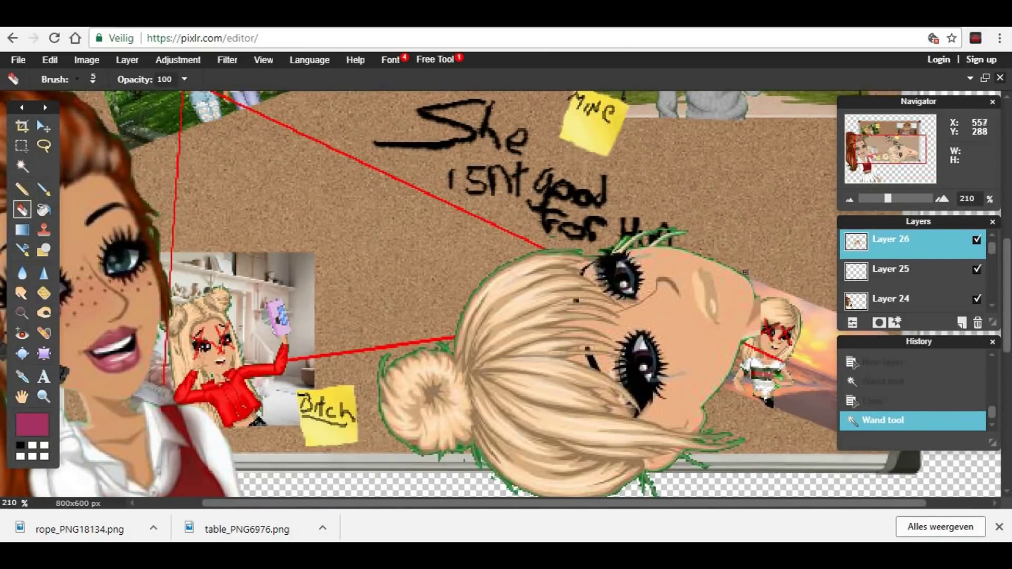
pyautogui.moveTo(664, 249); pyautogui.dragTo(659, 249)
pyautogui.hotkey('ctrl', 'z')
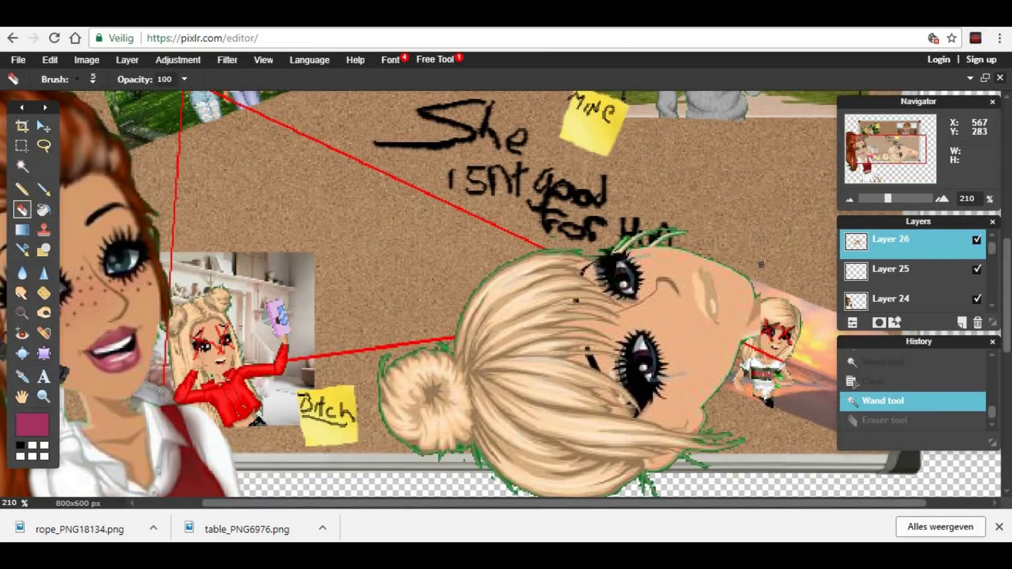
pyautogui.click(725, 249)
pyautogui.scroll(10, 431, 278)
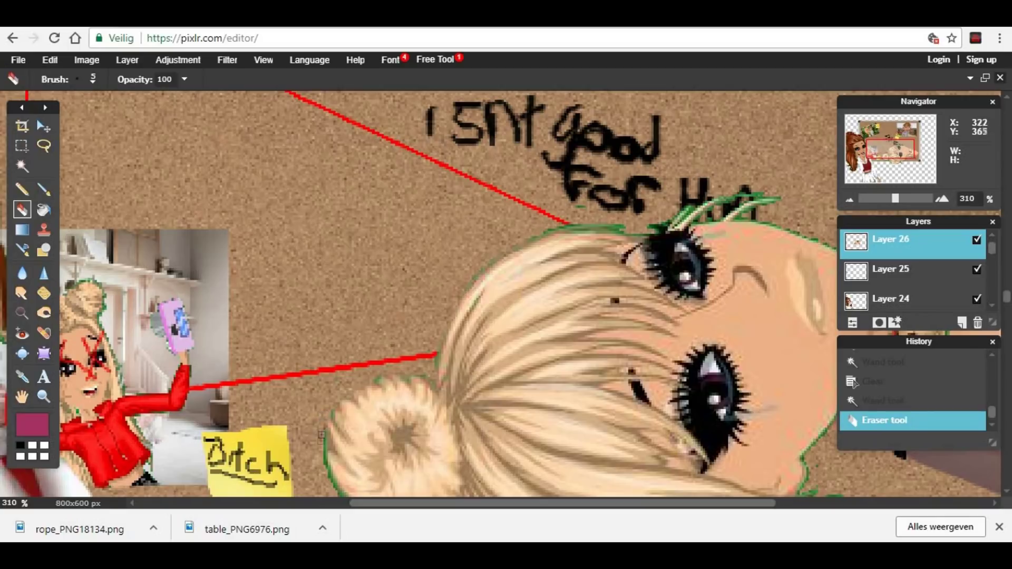
pyautogui.click(440, 370)
pyautogui.click(437, 358)
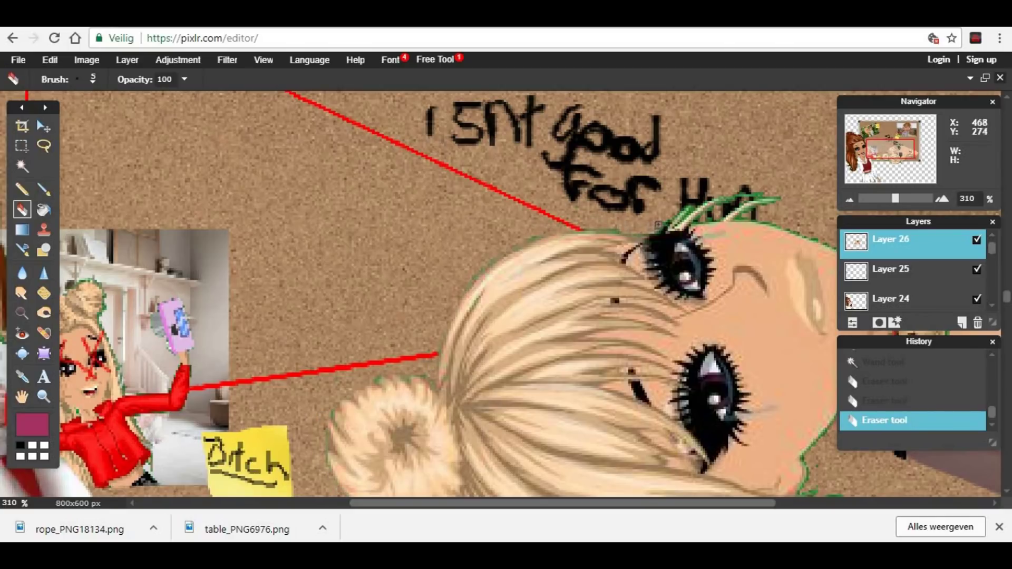
pyautogui.moveTo(689, 204)
pyautogui.mouseDown()
pyautogui.moveTo(764, 195)
pyautogui.moveTo(727, 214)
pyautogui.moveTo(661, 219)
pyautogui.mouseUp()
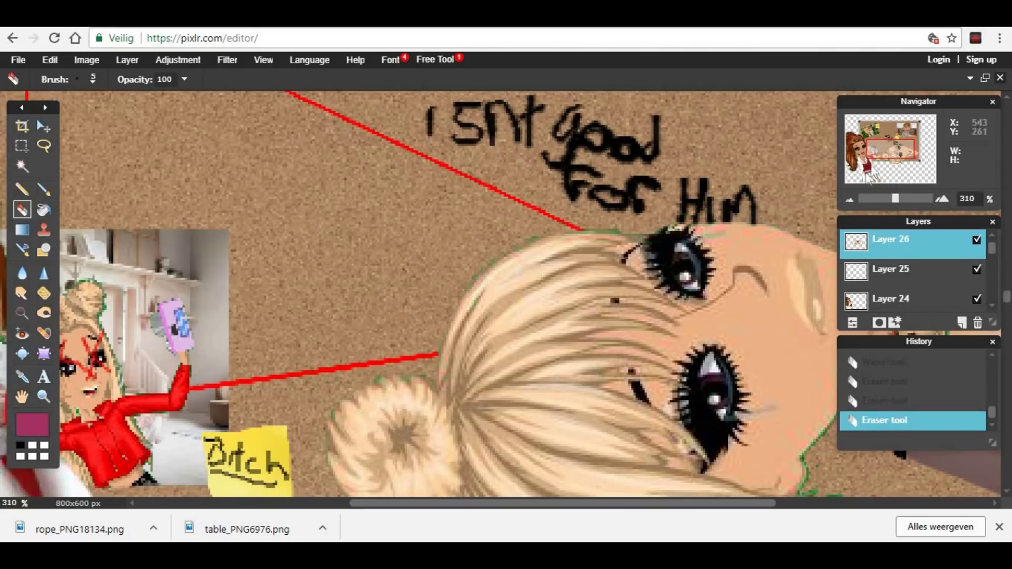
# Erase the green fringe around the lower edge of the blonde hair, the loose strands and the chin.
pyautogui.moveTo(891, 149); pyautogui.dragTo(895, 159)
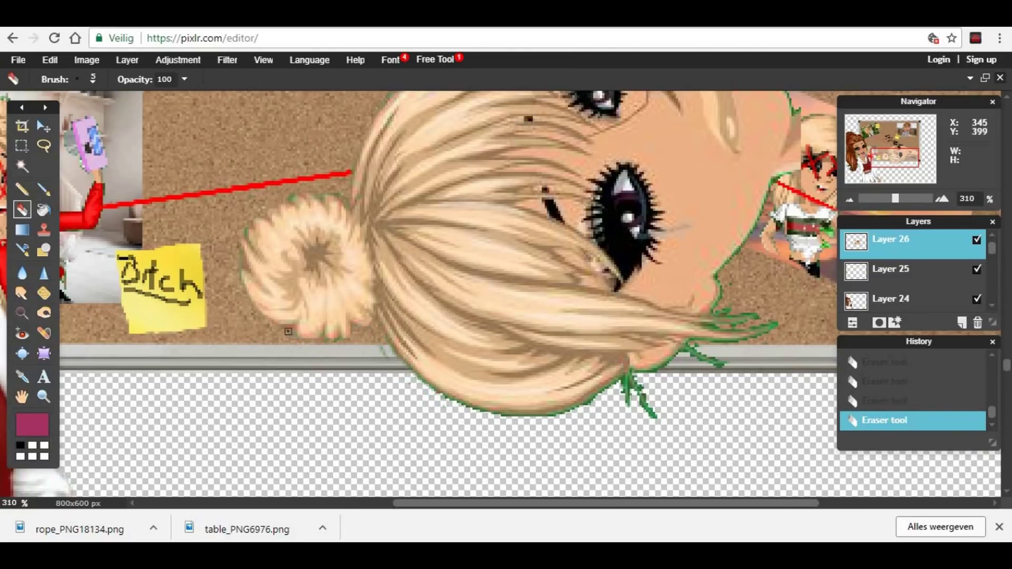
pyautogui.moveTo(407, 370)
pyautogui.mouseDown()
pyautogui.moveTo(459, 405)
pyautogui.moveTo(505, 416)
pyautogui.moveTo(554, 417)
pyautogui.moveTo(628, 379)
pyautogui.moveTo(622, 404)
pyautogui.moveTo(634, 411)
pyautogui.moveTo(634, 392)
pyautogui.mouseUp()
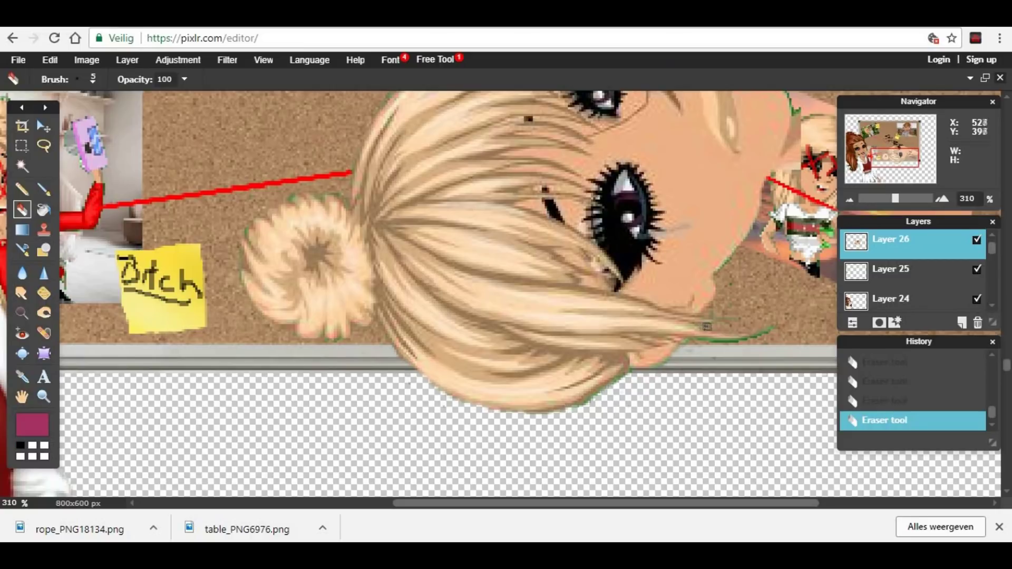
pyautogui.scroll(-2, 737, 110)
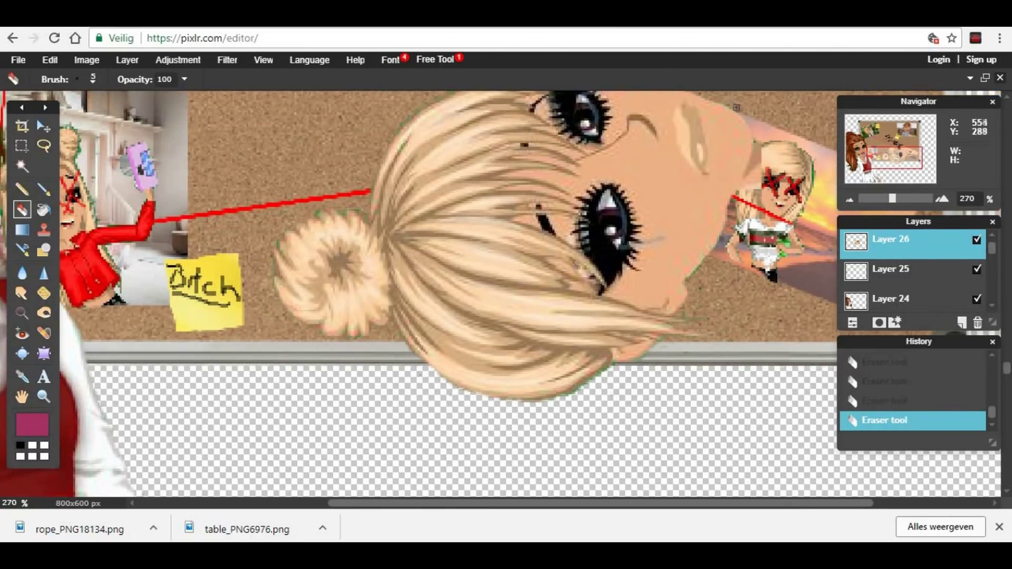
pyautogui.scroll(-5, 620, 378)
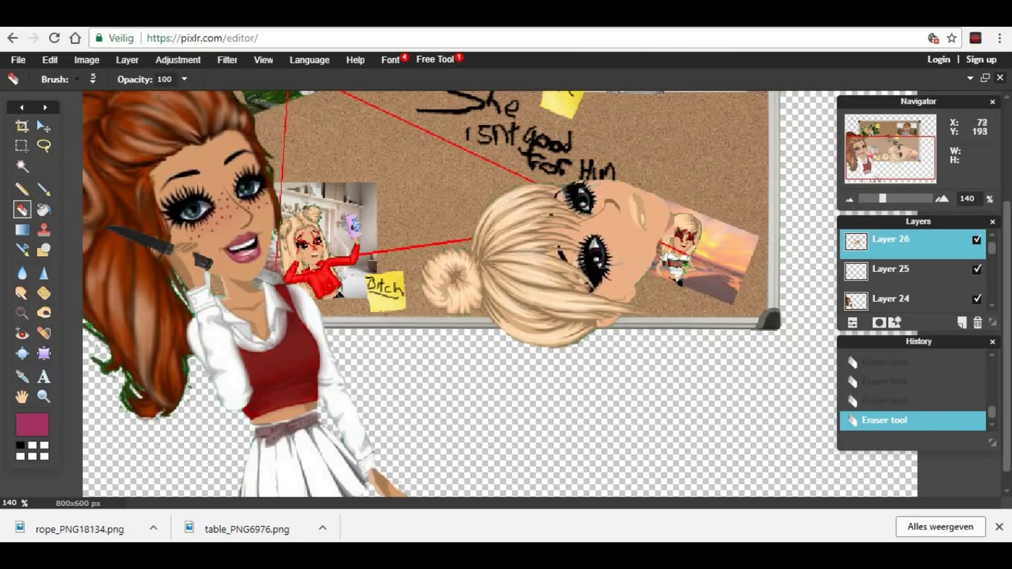
pyautogui.scroll(-3, 500, 195)
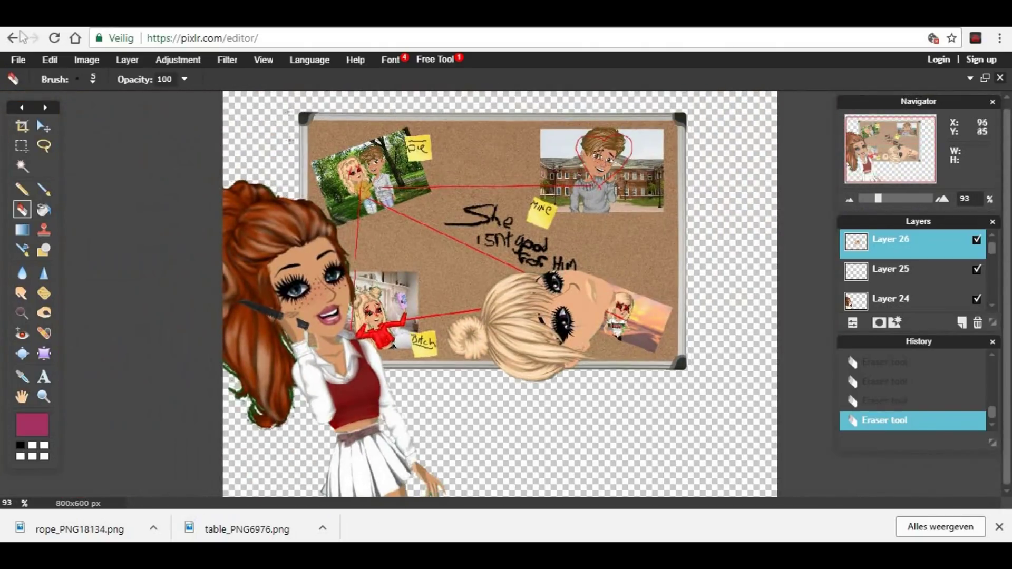
# Rotate the blonde head upside down with Free transform and place it beside the corkboard's right edge.
pyautogui.click(50, 60)
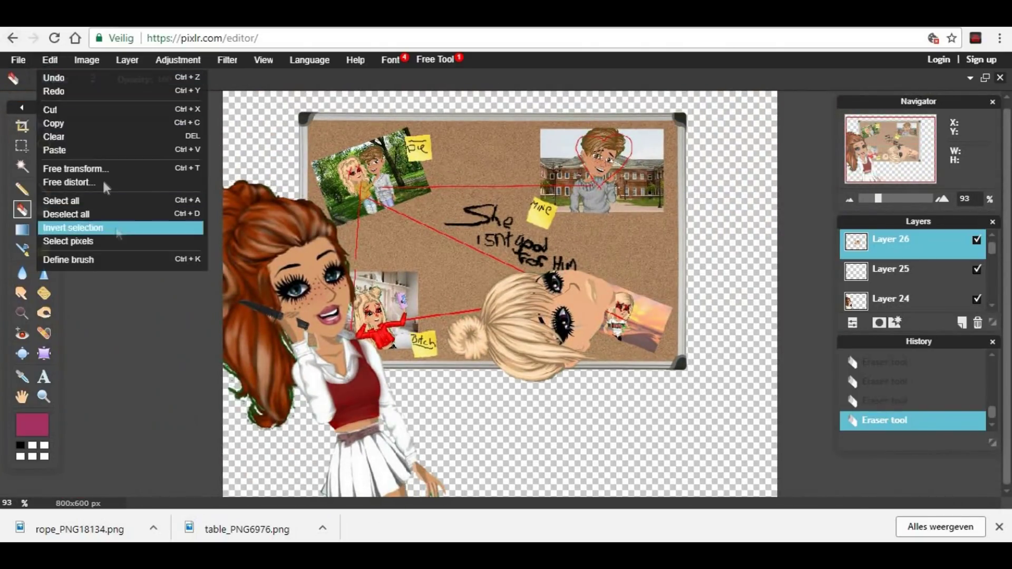
pyautogui.click(79, 168)
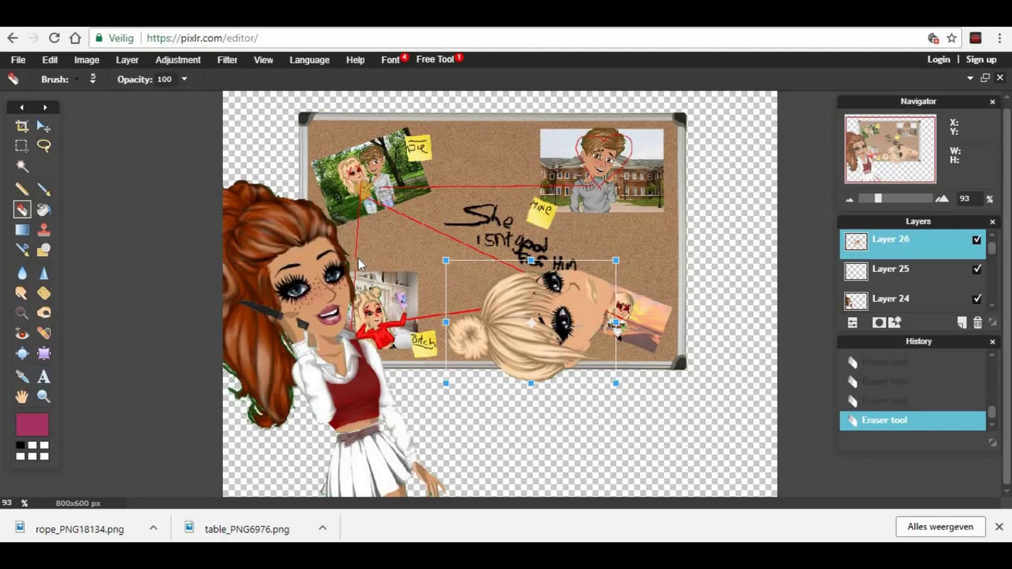
pyautogui.moveTo(443, 390); pyautogui.dragTo(622, 421)
pyautogui.moveTo(530, 340); pyautogui.dragTo(729, 284)
pyautogui.press('Return')
pyautogui.scroll(5, 744, 256)
pyautogui.moveTo(891, 150); pyautogui.dragTo(875, 170)
pyautogui.scroll(-5, 209, 197)
# Add the blood splatter image 99 as a layer and shrink it over the red-haired girl's skirt and sleeve.
pyautogui.click(127, 60)
pyautogui.click(181, 125)
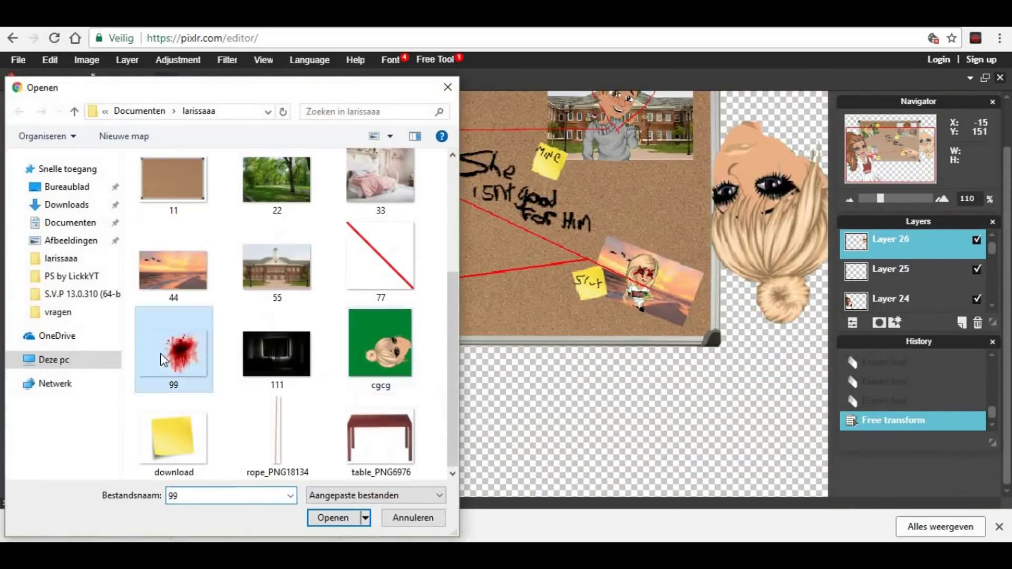
pyautogui.doubleClick(170, 339)
pyautogui.click(50, 59)
pyautogui.click(57, 165)
pyautogui.moveTo(540, 272); pyautogui.dragTo(368, 432)
pyautogui.moveTo(508, 331); pyautogui.dragTo(372, 436)
pyautogui.press('Return')
pyautogui.scroll(5, 464, 363)
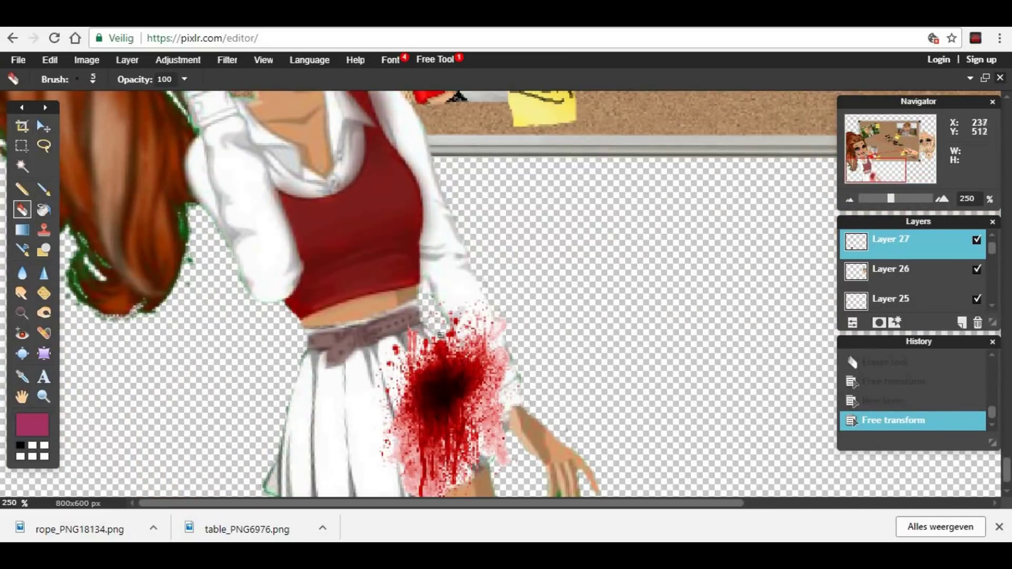
# Reshape the blood splatter with Free transform and shift it onto the left side of the white skirt.
pyautogui.moveTo(441, 335)
pyautogui.mouseDown()
pyautogui.moveTo(475, 385)
pyautogui.moveTo(485, 337)
pyautogui.mouseUp()
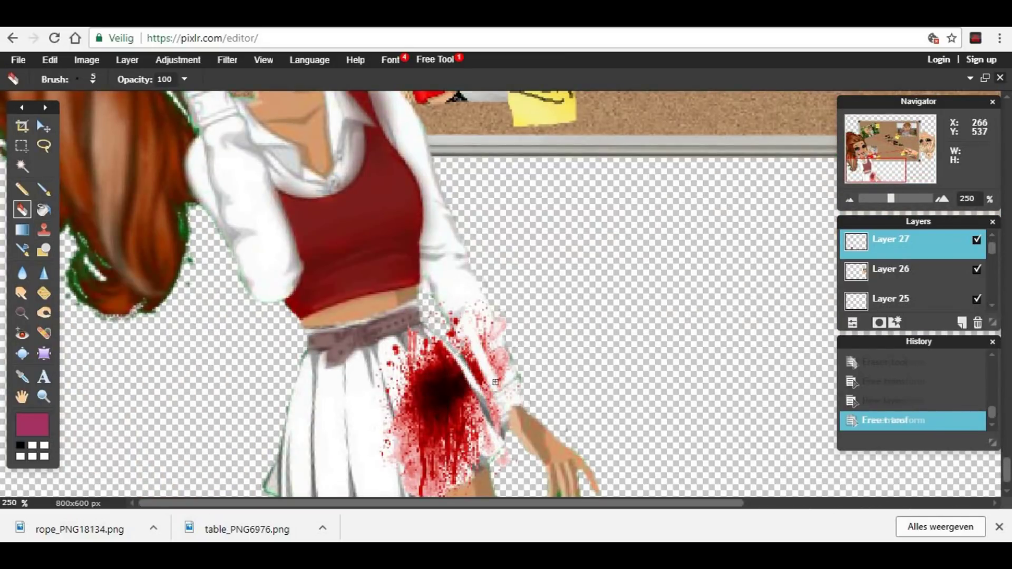
pyautogui.hotkey('ctrl', 'z')
pyautogui.click(50, 59)
pyautogui.click(56, 166)
pyautogui.moveTo(444, 423); pyautogui.dragTo(411, 434)
pyautogui.moveTo(338, 312); pyautogui.dragTo(316, 374)
pyautogui.moveTo(459, 450); pyautogui.dragTo(324, 435)
pyautogui.moveTo(389, 441); pyautogui.dragTo(403, 423)
pyautogui.press('Return')
# Erase the blood that spills past the skirt's left edge with a size 9 eraser.
pyautogui.click(91, 81)
pyautogui.click(145, 113)
pyautogui.moveTo(216, 435)
pyautogui.mouseDown()
pyautogui.moveTo(290, 332)
pyautogui.moveTo(288, 378)
pyautogui.moveTo(253, 440)
pyautogui.moveTo(269, 453)
pyautogui.moveTo(300, 337)
pyautogui.mouseUp()
pyautogui.hotkey('ctrl', 'z')
pyautogui.moveTo(271, 456)
pyautogui.mouseDown()
pyautogui.moveTo(249, 333)
pyautogui.moveTo(243, 393)
pyautogui.moveTo(255, 414)
pyautogui.moveTo(259, 345)
pyautogui.moveTo(285, 333)
pyautogui.moveTo(297, 343)
pyautogui.moveTo(268, 361)
pyautogui.moveTo(286, 378)
pyautogui.moveTo(266, 462)
pyautogui.moveTo(290, 360)
pyautogui.mouseUp()
# Adjust the blood splatter's fit on the skirt with Free transform and erase the remaining spill beside it.
pyautogui.click(50, 60)
pyautogui.click(95, 170)
pyautogui.moveTo(320, 446); pyautogui.dragTo(314, 449)
pyautogui.moveTo(383, 303); pyautogui.dragTo(392, 313)
pyautogui.press('Return')
pyautogui.moveTo(294, 362); pyautogui.dragTo(263, 469)
pyautogui.scroll(-4, 174, 357)
pyautogui.hotkey('ctrl', '0')
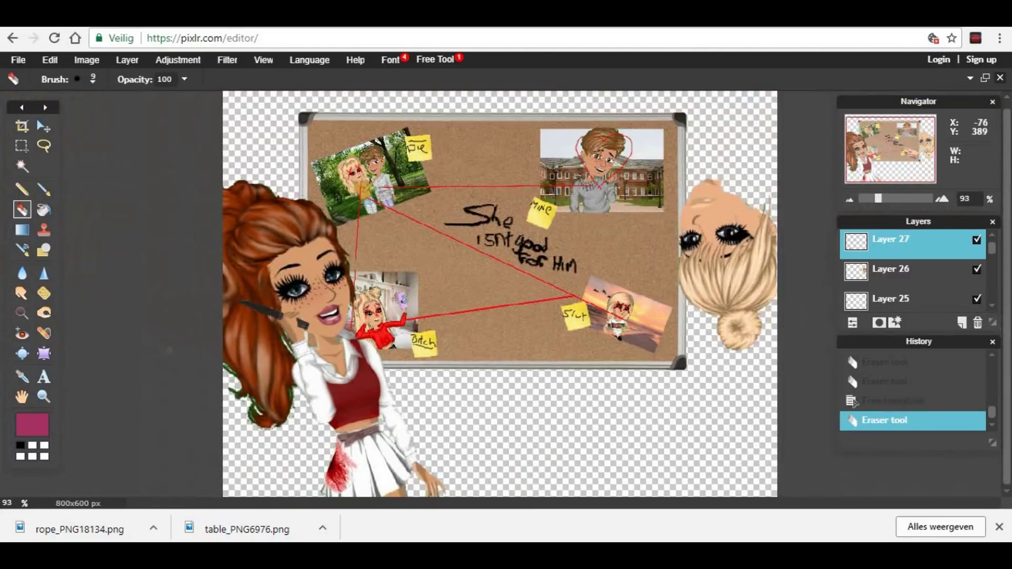
# Soften the blood splatter on the skirt with the Blur tool at size 50 and strength 100.
pyautogui.click(22, 272)
pyautogui.moveTo(335, 437); pyautogui.dragTo(324, 490)
pyautogui.moveTo(328, 488); pyautogui.dragTo(396, 453)
# Set the paint colour to dark red and dab blood on the knife tip with the Brush tool.
pyautogui.click(33, 424)
pyautogui.click(406, 145)
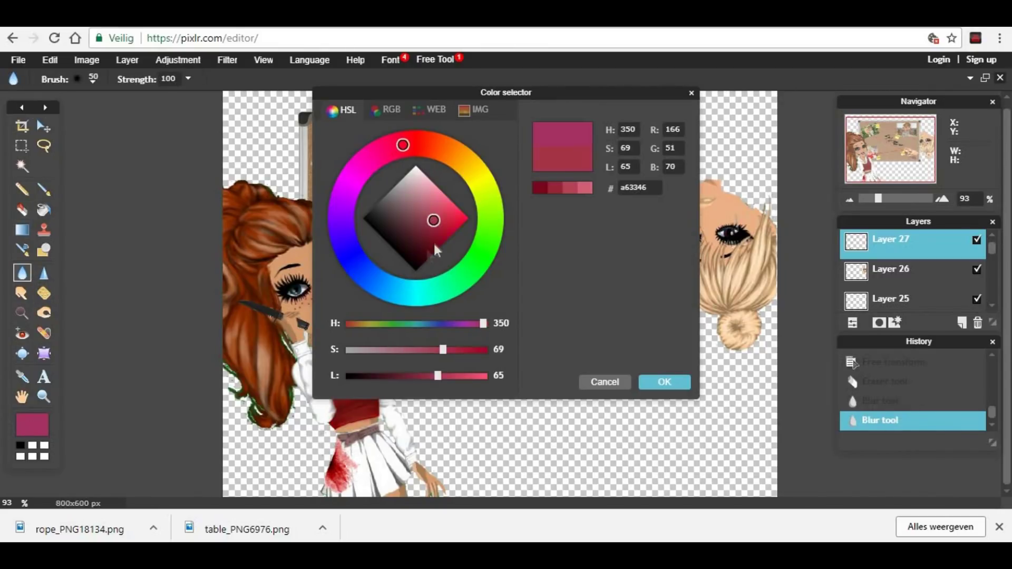
pyautogui.moveTo(407, 145); pyautogui.dragTo(411, 144)
pyautogui.moveTo(428, 223); pyautogui.dragTo(438, 241)
pyautogui.click(664, 383)
pyautogui.click(43, 189)
pyautogui.scroll(2, 259, 323)
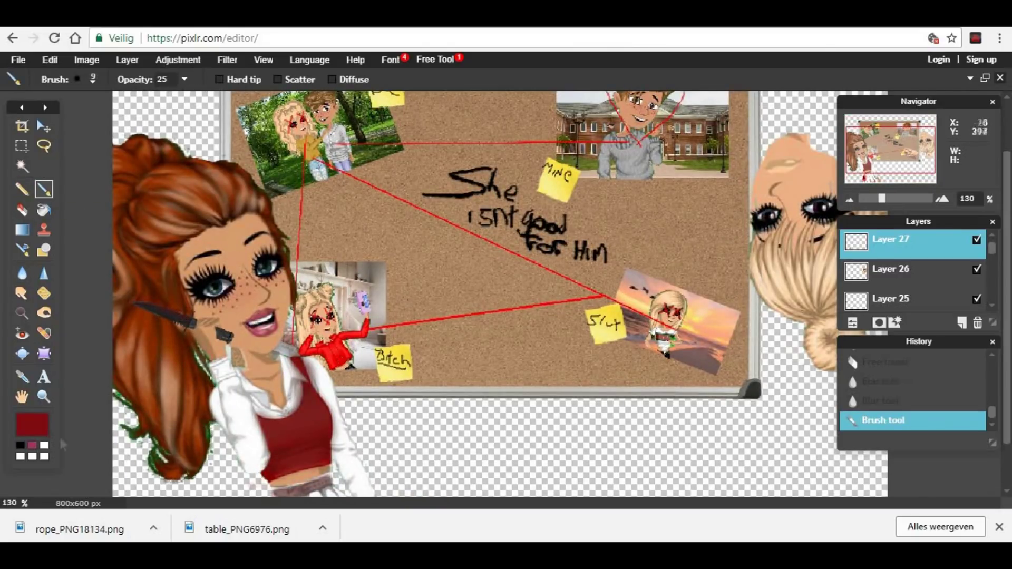
pyautogui.click(137, 303)
# Choose a brighter red, set the brush size to 5 and add it to the blood on the knife tip.
pyautogui.click(32, 424)
pyautogui.click(452, 231)
pyautogui.click(664, 382)
pyautogui.click(93, 80)
pyautogui.click(108, 109)
pyautogui.click(139, 303)
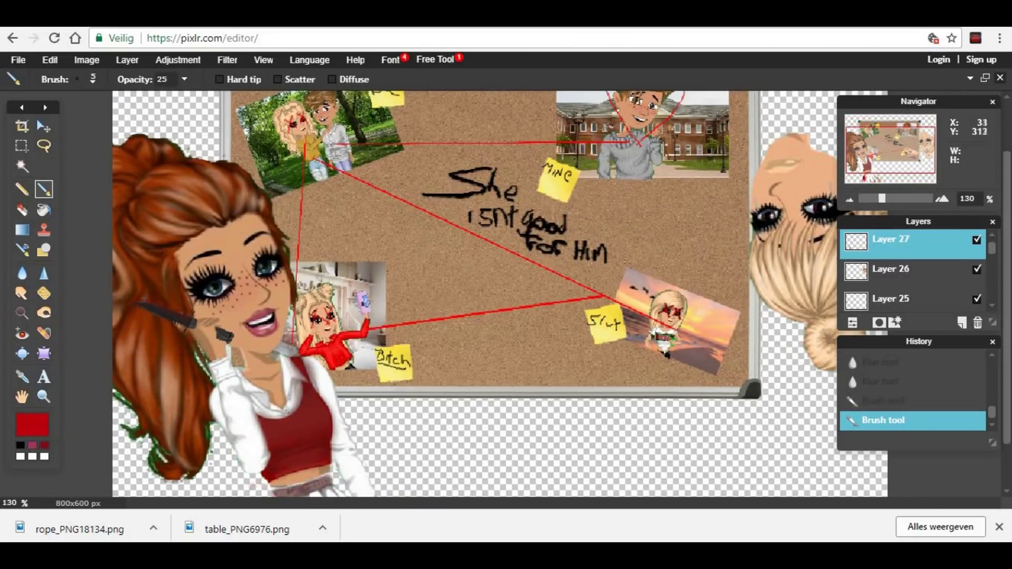
# Move the Layers and Navigator panels aside and paint a blood edge along the blonde head's cut neck in dark and bright red at opacity 71.
pyautogui.scroll(4, 257, 319)
pyautogui.moveTo(892, 151); pyautogui.dragTo(893, 134)
pyautogui.moveTo(919, 101); pyautogui.dragTo(528, 295)
pyautogui.moveTo(918, 222); pyautogui.dragTo(547, 148)
pyautogui.scroll(6, 503, 332)
pyautogui.moveTo(502, 332); pyautogui.dragTo(520, 337)
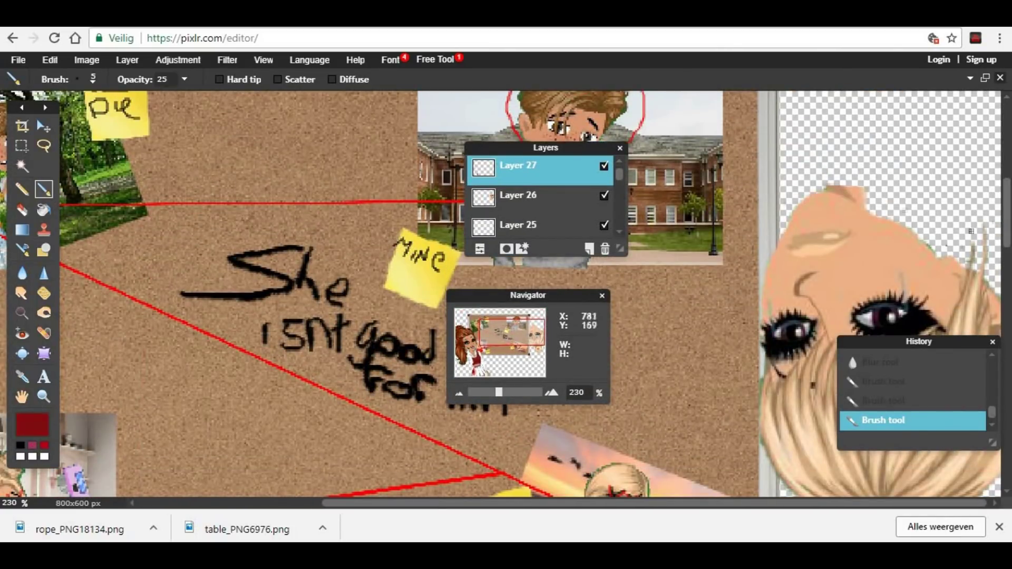
pyautogui.moveTo(836, 184)
pyautogui.mouseDown()
pyautogui.moveTo(867, 186)
pyautogui.moveTo(842, 187)
pyautogui.mouseUp()
pyautogui.click(184, 79)
pyautogui.click(165, 100)
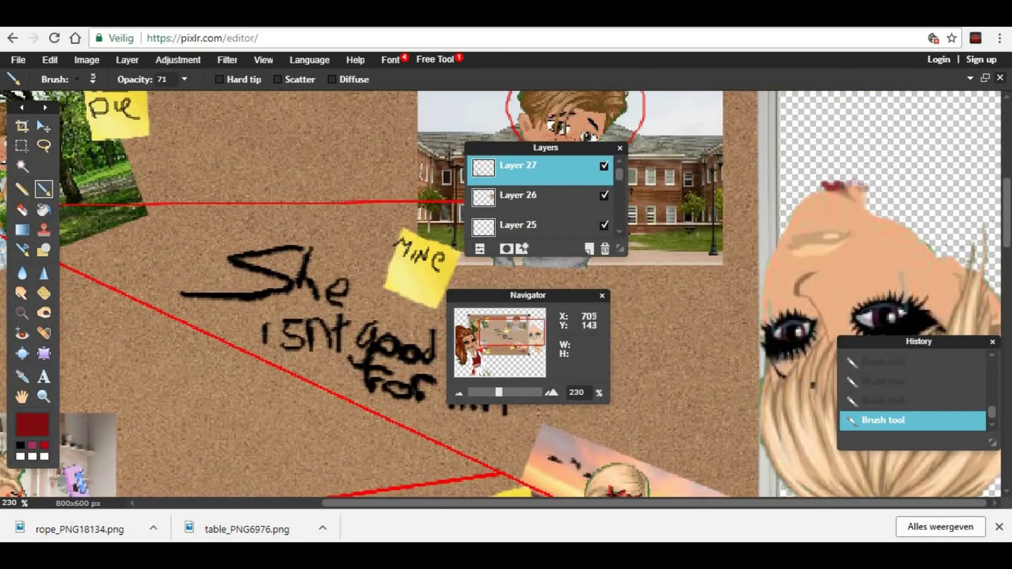
pyautogui.click(44, 446)
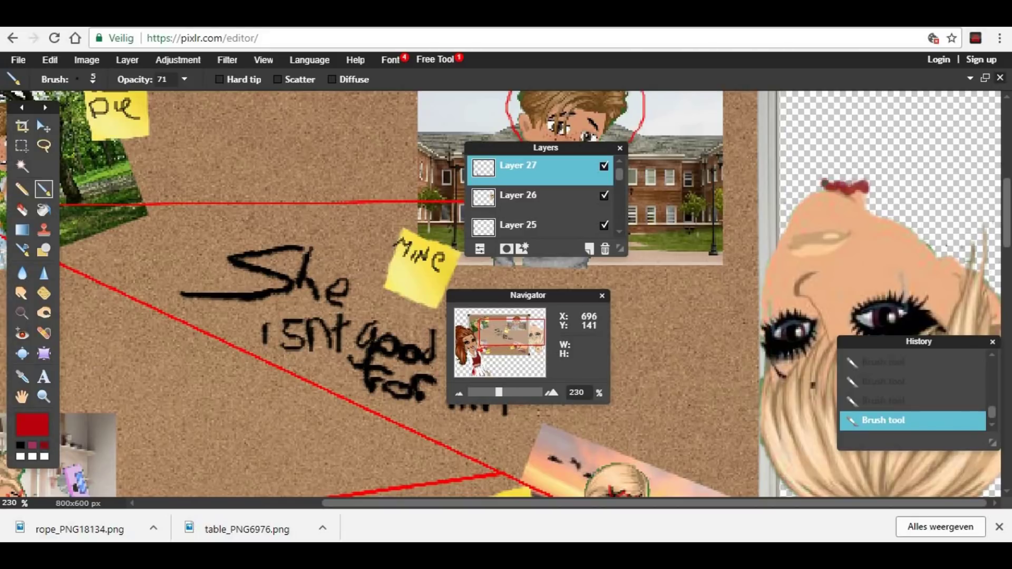
pyautogui.click(44, 445)
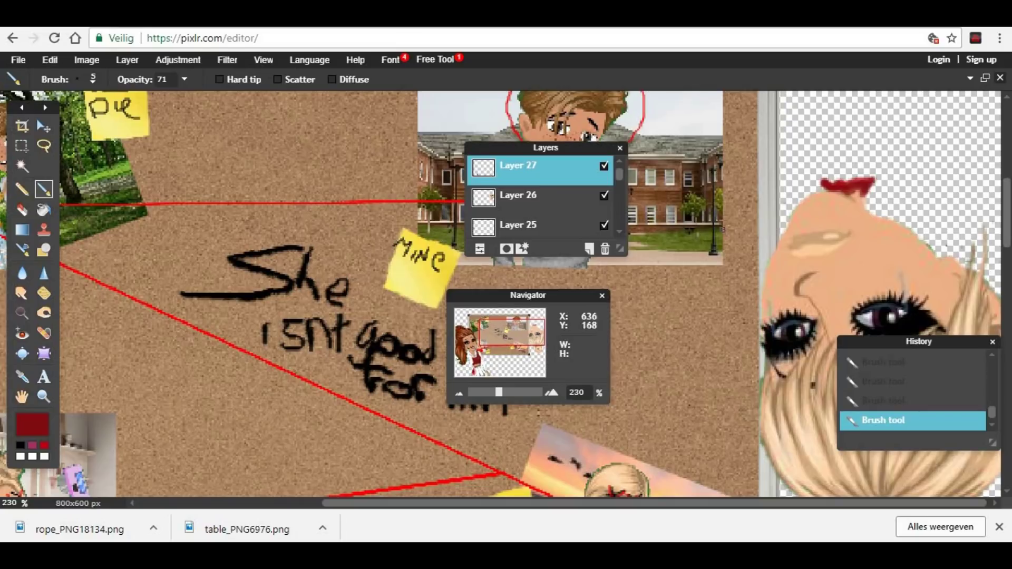
# Add lighter red details to the blonde head's neck wound with a size 3 brush at opacity 92.
pyautogui.click(45, 445)
pyautogui.click(33, 425)
pyautogui.moveTo(451, 232); pyautogui.dragTo(444, 213)
pyautogui.click(664, 381)
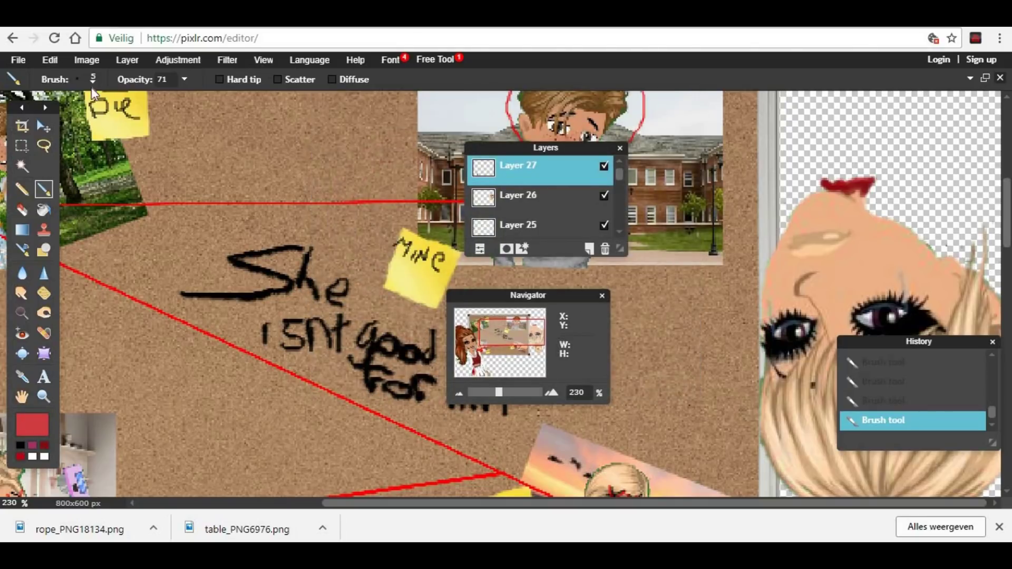
pyautogui.click(93, 81)
pyautogui.click(107, 109)
pyautogui.click(185, 80)
pyautogui.click(181, 98)
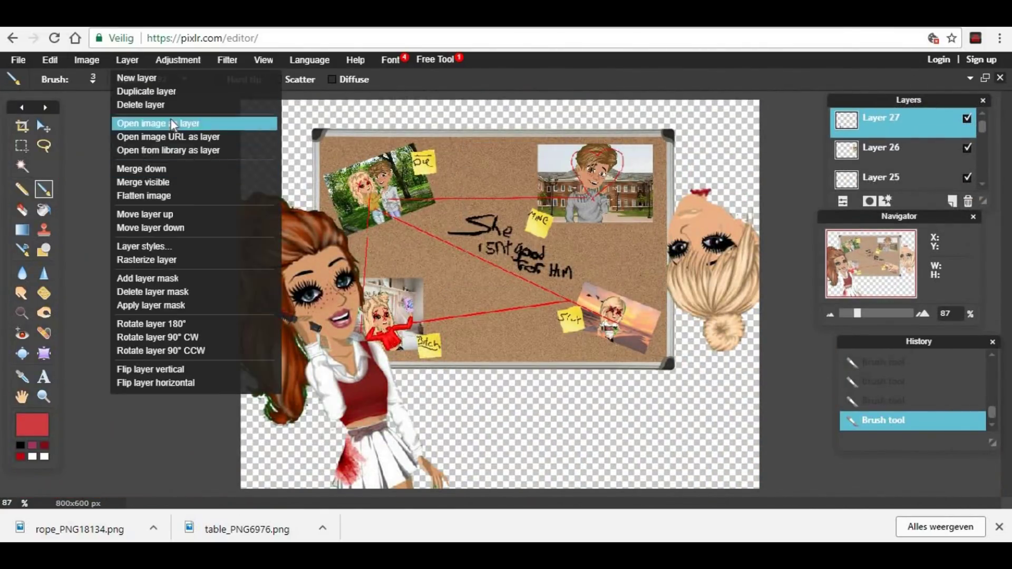
# Add the rope image as a layer and shrink it into a thin rope hanging down to the blonde head's neck.
pyautogui.click(172, 123)
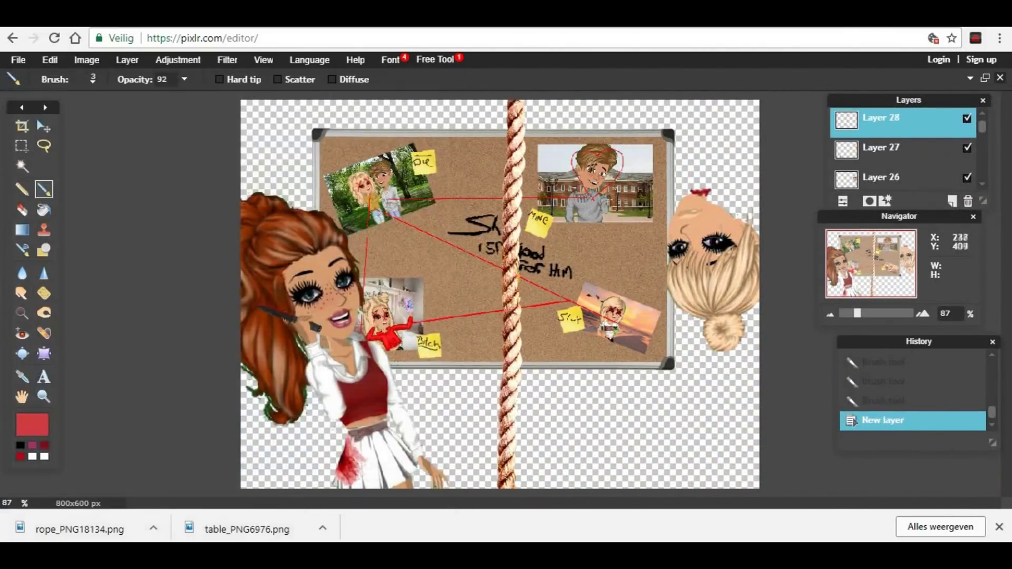
pyautogui.click(50, 60)
pyautogui.click(79, 170)
pyautogui.moveTo(528, 221); pyautogui.dragTo(515, 361)
pyautogui.moveTo(507, 453); pyautogui.dragTo(690, 73)
pyautogui.moveTo(684, 505); pyautogui.dragTo(689, 504)
pyautogui.moveTo(687, 446); pyautogui.dragTo(683, 443)
pyautogui.moveTo(691, 405); pyautogui.dragTo(706, 371)
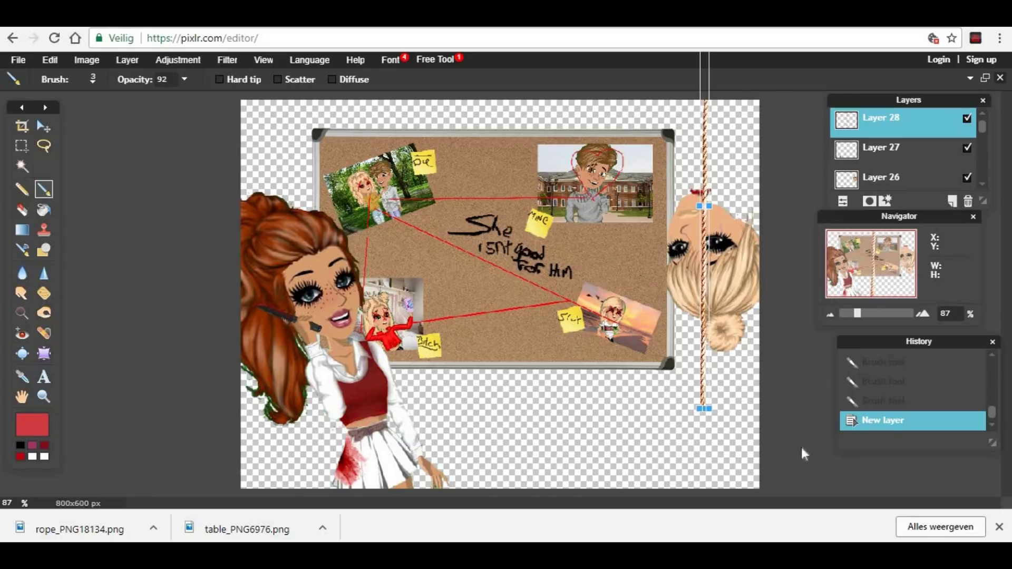
pyautogui.moveTo(702, 410); pyautogui.dragTo(705, 311)
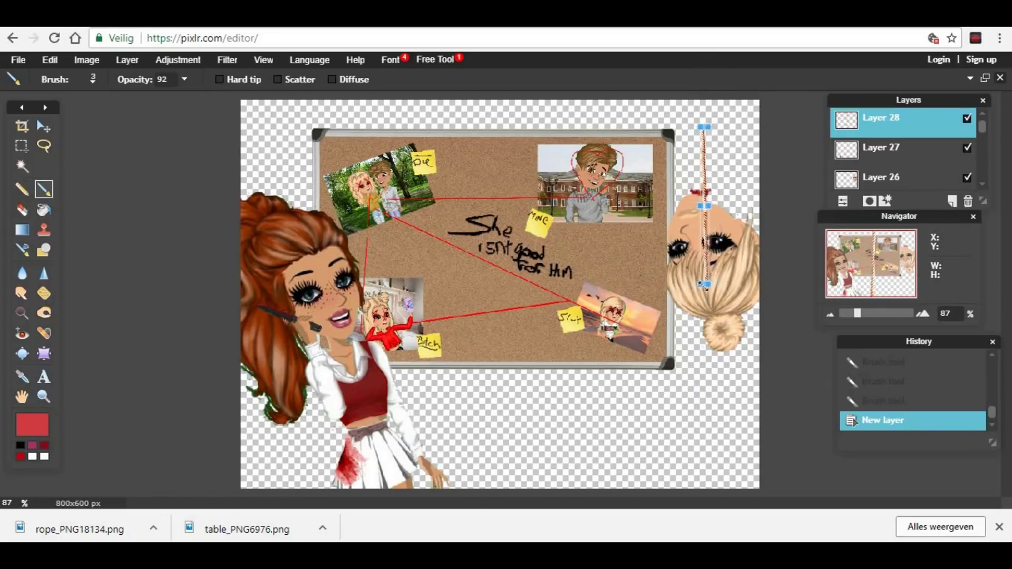
# Erase the rope end that overlaps the blonde head below the neck wound.
pyautogui.click(24, 213)
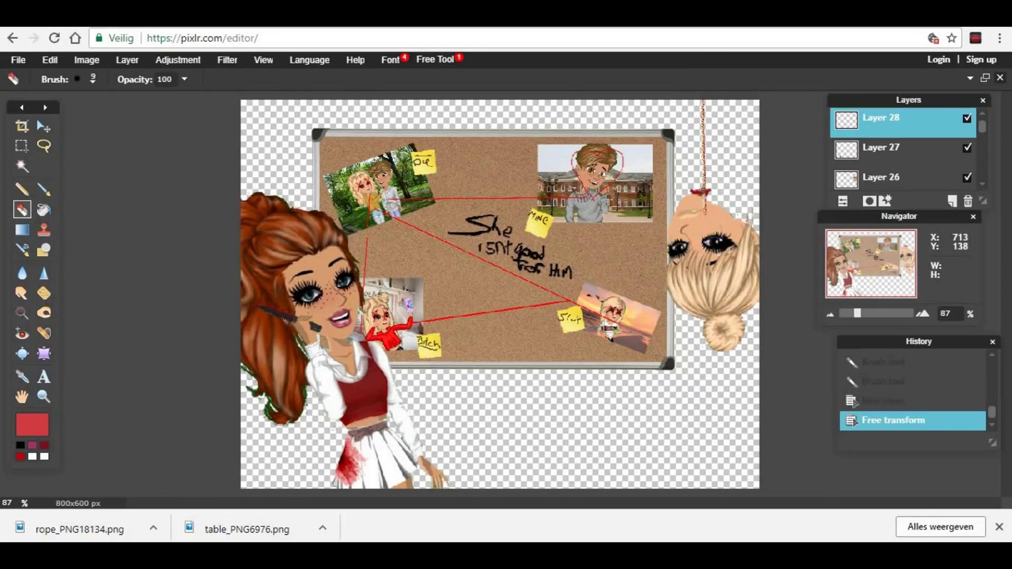
pyautogui.hotkey('ctrl', 'z')
pyautogui.hotkey('ctrl', 'y')
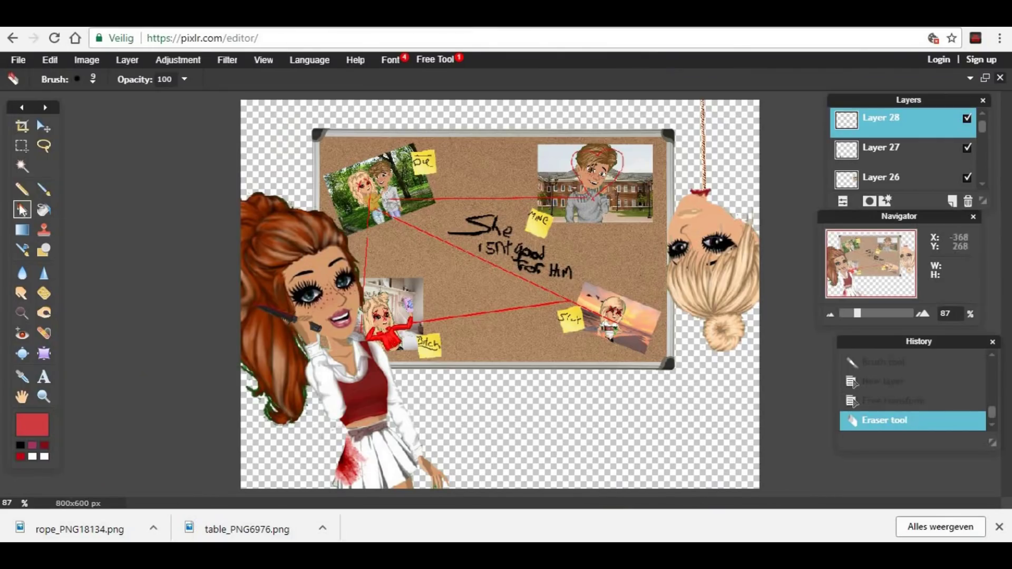
# Add the image table_PNG6976 as a new layer.
pyautogui.click(127, 60)
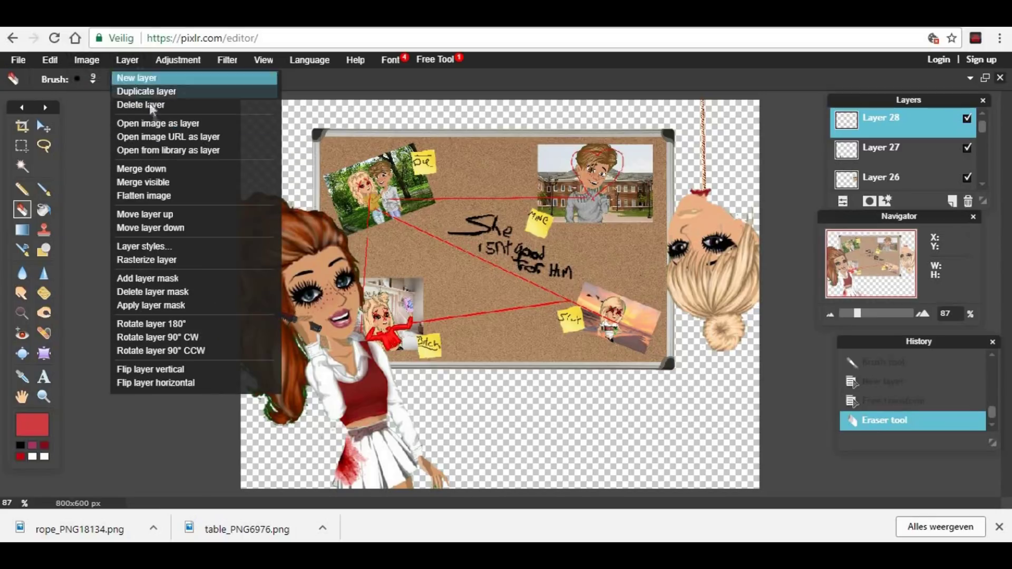
pyautogui.click(148, 124)
pyautogui.scroll(-4, 271, 322)
pyautogui.click(372, 456)
pyautogui.click(340, 518)
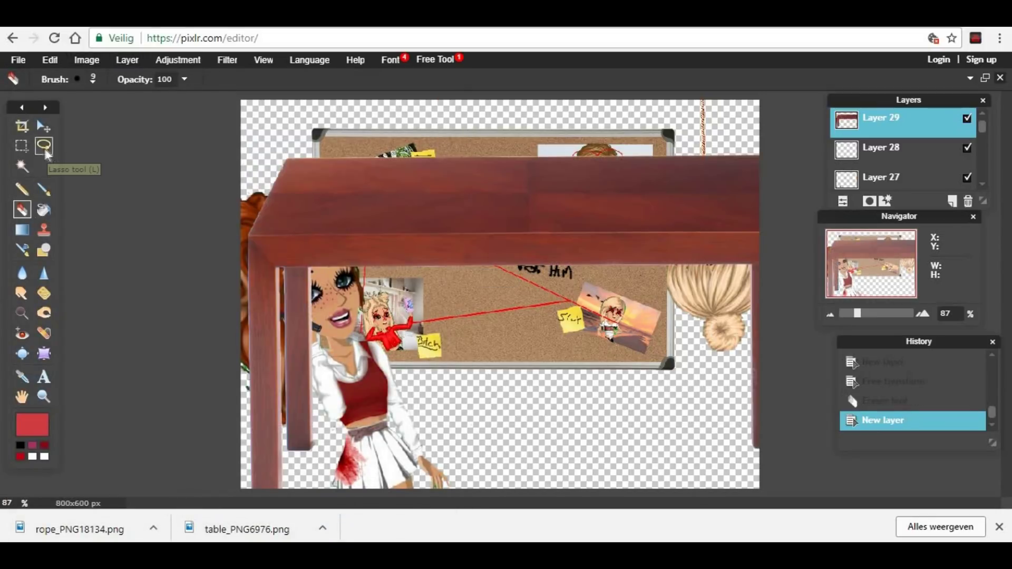
# Narrow the table with Free transform and place it so its legs extend below the corkboard.
pyautogui.click(56, 61)
pyautogui.click(72, 168)
pyautogui.moveTo(247, 129); pyautogui.dragTo(288, 160)
pyautogui.moveTo(572, 269); pyautogui.dragTo(567, 265)
pyautogui.moveTo(765, 344); pyautogui.dragTo(656, 346)
pyautogui.moveTo(562, 227)
pyautogui.mouseDown()
pyautogui.moveTo(573, 230)
pyautogui.moveTo(566, 235)
pyautogui.mouseUp()
pyautogui.moveTo(661, 354); pyautogui.dragTo(681, 353)
pyautogui.moveTo(540, 234); pyautogui.dragTo(548, 307)
pyautogui.press('Return')
# Move the table layer down the layer stack until it lies beneath the corkboard layer.
pyautogui.moveTo(900, 123); pyautogui.dragTo(905, 182)
pyautogui.moveTo(984, 129); pyautogui.dragTo(986, 132)
pyautogui.moveTo(908, 117); pyautogui.dragTo(925, 180)
pyautogui.moveTo(984, 129); pyautogui.dragTo(983, 130)
pyautogui.moveTo(910, 154); pyautogui.dragTo(907, 185)
pyautogui.moveTo(983, 129); pyautogui.dragTo(984, 137)
pyautogui.scroll(3, 987, 146)
pyautogui.moveTo(906, 177); pyautogui.dragTo(920, 155)
pyautogui.scroll(-3, 984, 158)
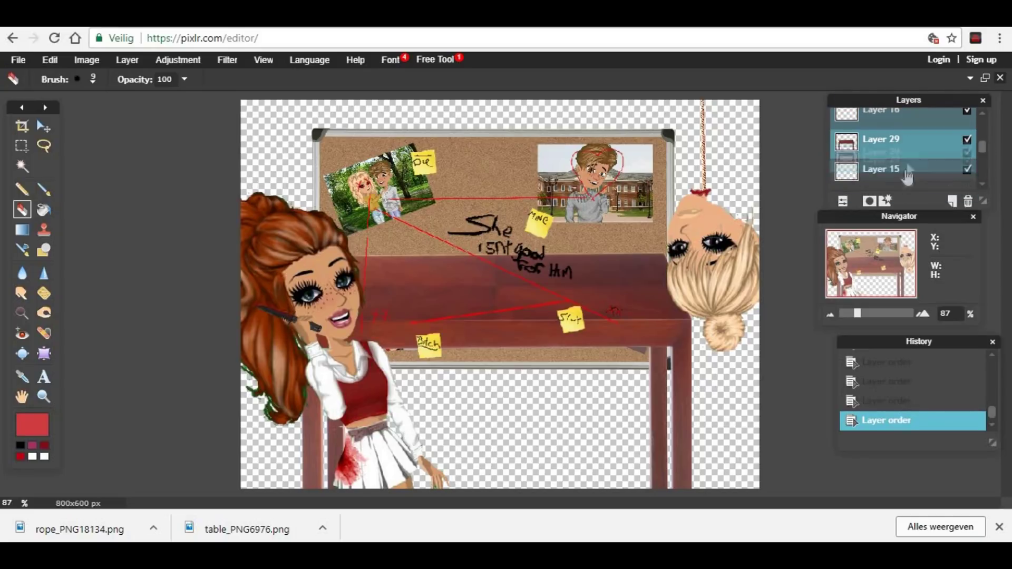
pyautogui.moveTo(878, 185); pyautogui.dragTo(985, 167)
pyautogui.moveTo(919, 125); pyautogui.dragTo(923, 187)
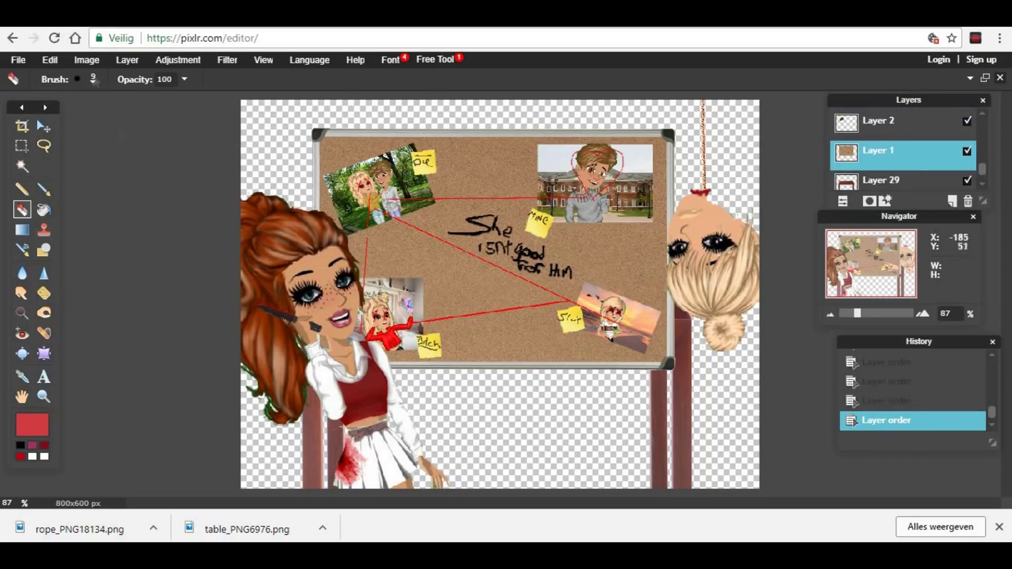
# Erase the two outer table legs with a size 20 eraser, keeping the inner legs as board supports.
pyautogui.click(95, 80)
pyautogui.click(188, 116)
pyautogui.hotkey('ctrl', 'z')
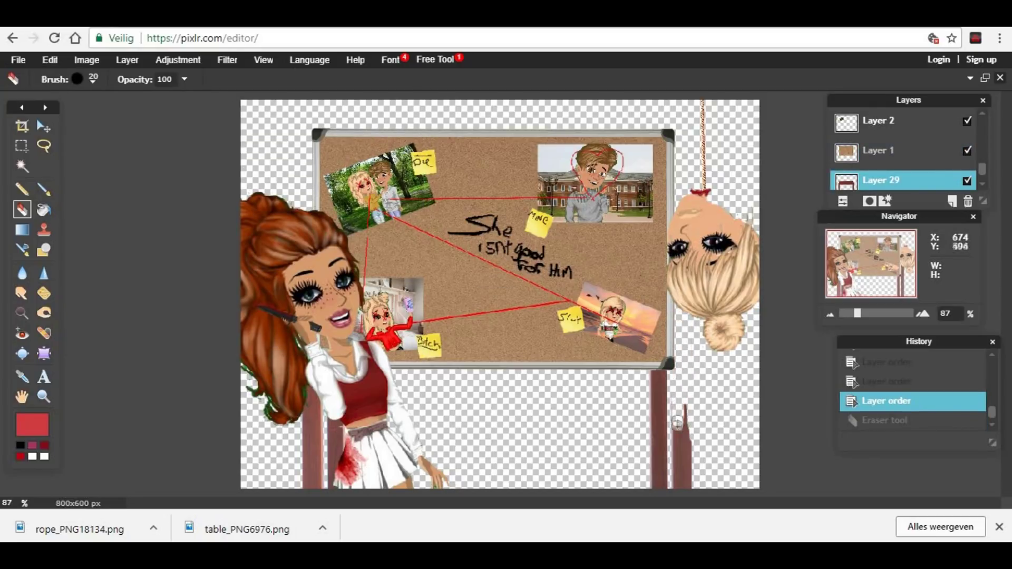
pyautogui.hotkey('ctrl', 'y')
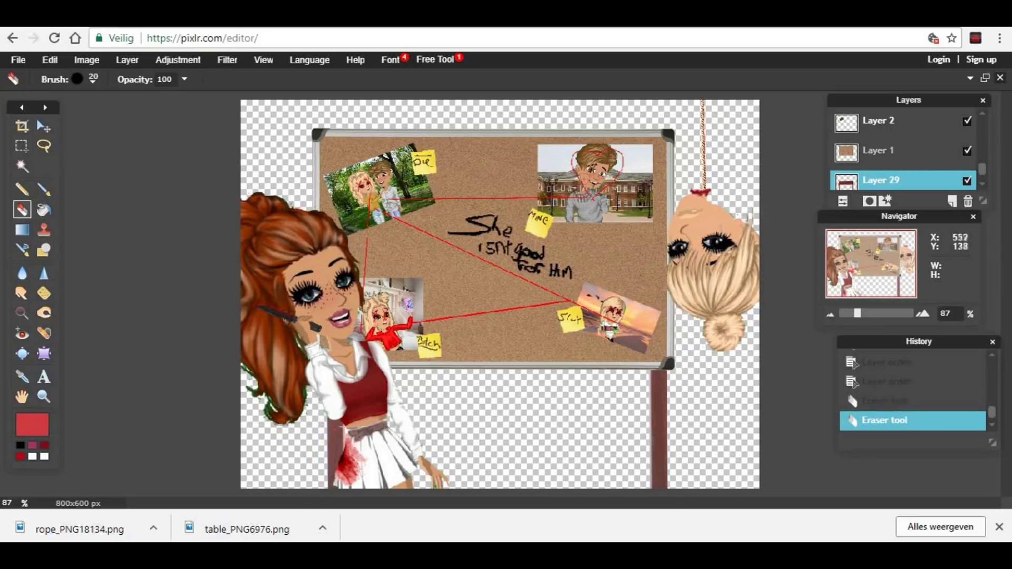
# Add the dark room image 111 as a layer and move it to the bottom of the stack.
pyautogui.click(127, 60)
pyautogui.click(158, 124)
pyautogui.scroll(-10, 385, 287)
pyautogui.doubleClick(276, 351)
pyautogui.moveTo(984, 171); pyautogui.dragTo(984, 179)
pyautogui.moveTo(897, 139); pyautogui.dragTo(897, 193)
# Enlarge the dark room background to fill the whole canvas and undo the stray eraser stroke.
pyautogui.click(49, 60)
pyautogui.click(79, 185)
pyautogui.moveTo(338, 185); pyautogui.dragTo(106, 31)
pyautogui.press('Return')
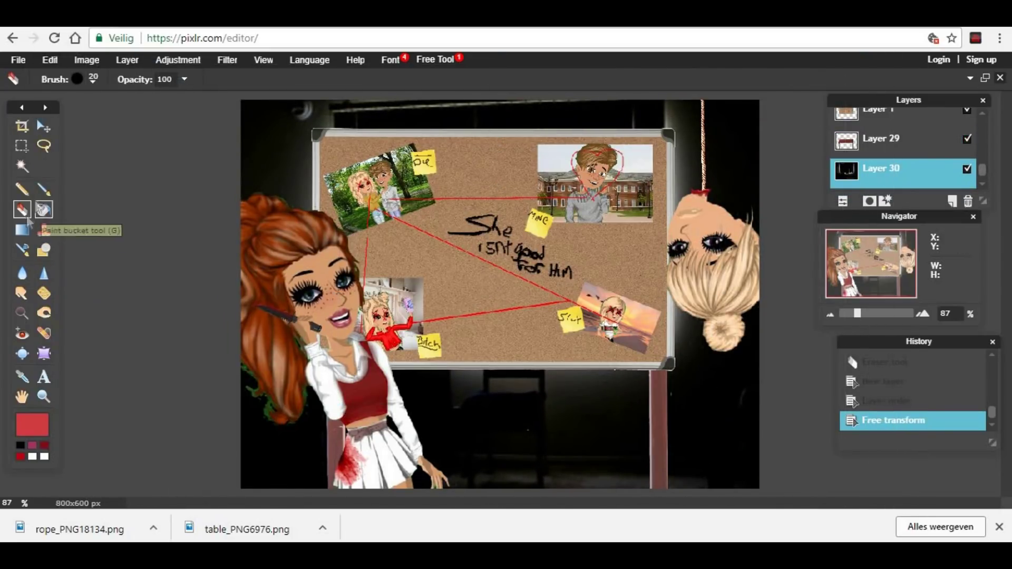
pyautogui.click(237, 368)
pyautogui.hotkey('ctrl', 'z')
pyautogui.scroll(10, 908, 152)
pyautogui.scroll(-2, 528, 143)
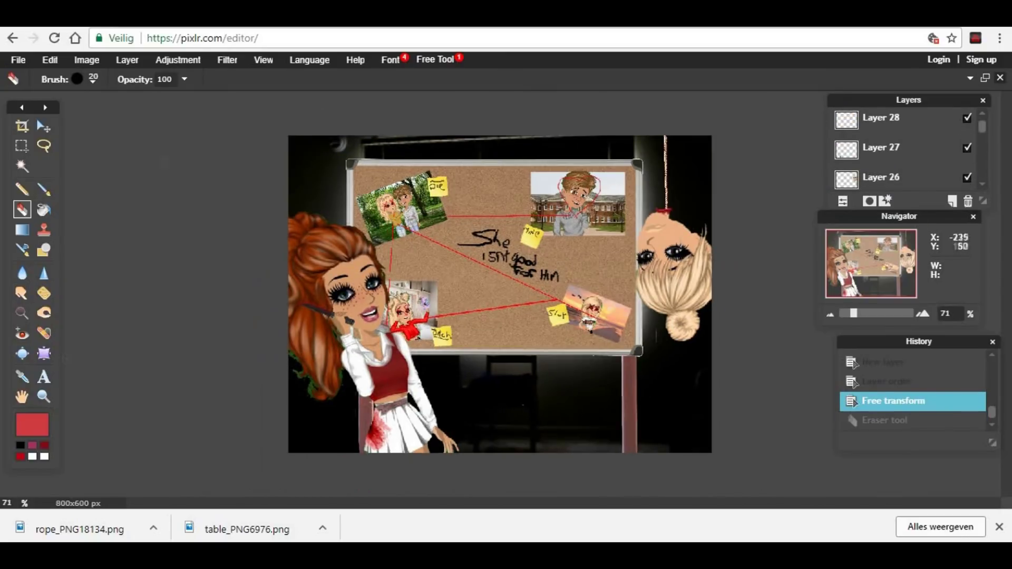
# Save the finished collage to the computer under the name wfs.
pyautogui.click(15, 61)
pyautogui.click(40, 152)
pyautogui.click(709, 393)
pyautogui.write('wfs')
pyautogui.click(339, 518)
# Return to the Pixlr home page, dismiss the downloads bar and open Pixlr Express.
pyautogui.hotkey('ctrl', 't')
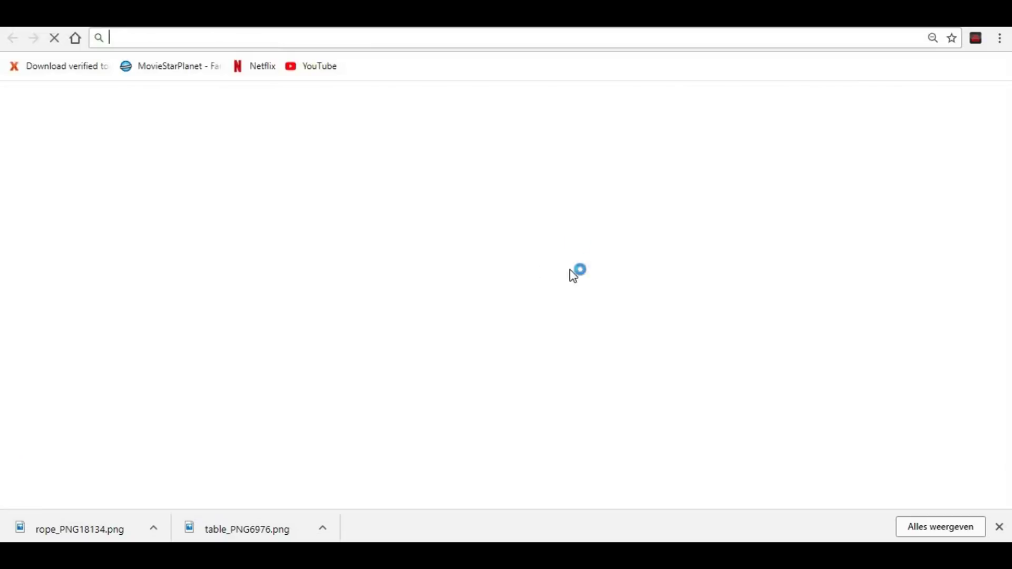
pyautogui.hotkey('ctrl', 'w')
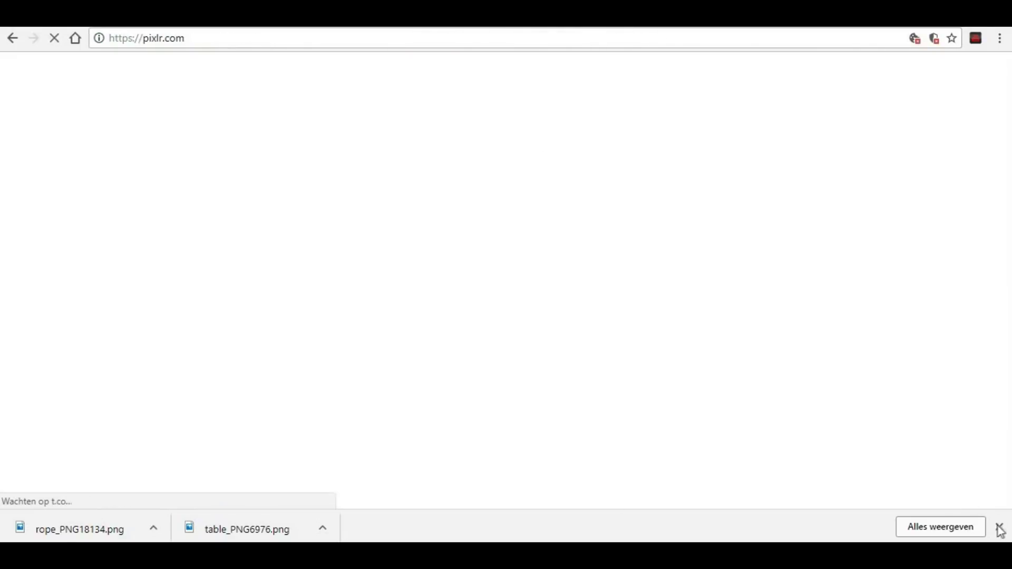
pyautogui.click(1001, 528)
pyautogui.scroll(-5, 618, 387)
pyautogui.click(655, 391)
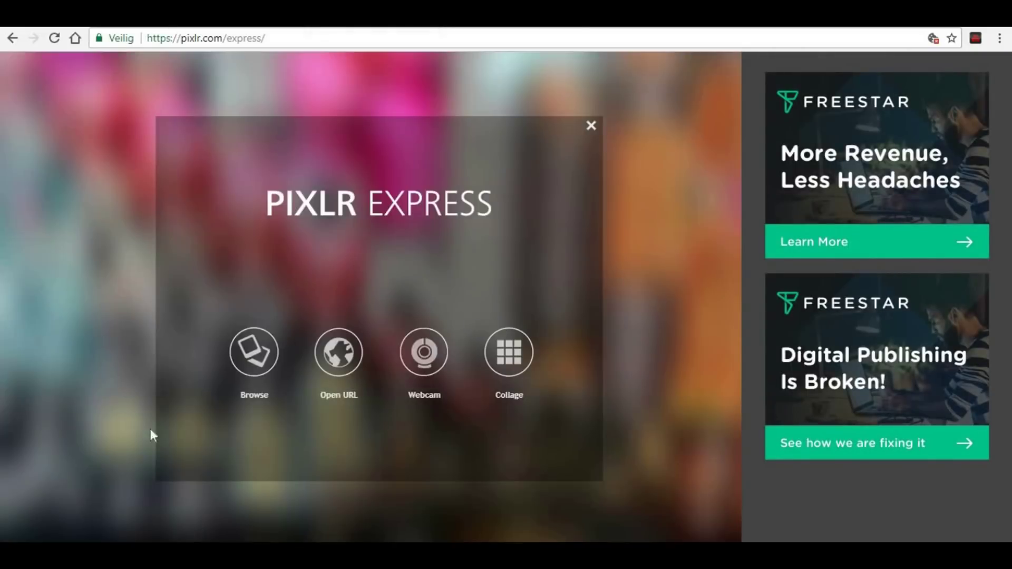
# Open the saved collage picture from the computer in Pixlr Express.
pyautogui.click(254, 352)
pyautogui.scroll(-5, 353, 308)
pyautogui.doubleClick(175, 438)
# Darken the collage by lowering the Lightness in the Color adjustment and apply it.
pyautogui.click(211, 509)
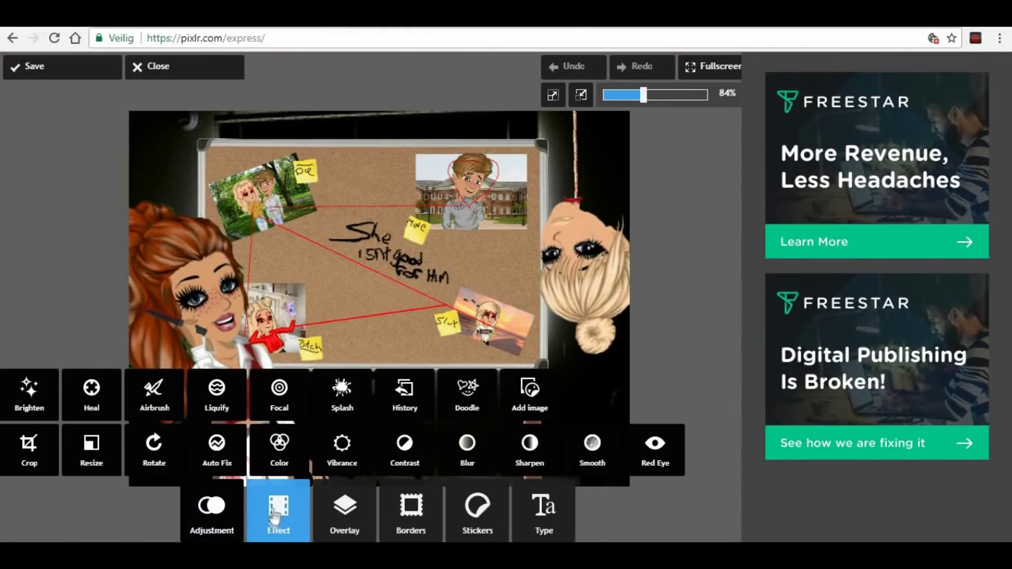
pyautogui.click(285, 448)
pyautogui.moveTo(221, 526)
pyautogui.mouseDown()
pyautogui.moveTo(264, 526)
pyautogui.moveTo(223, 525)
pyautogui.mouseUp()
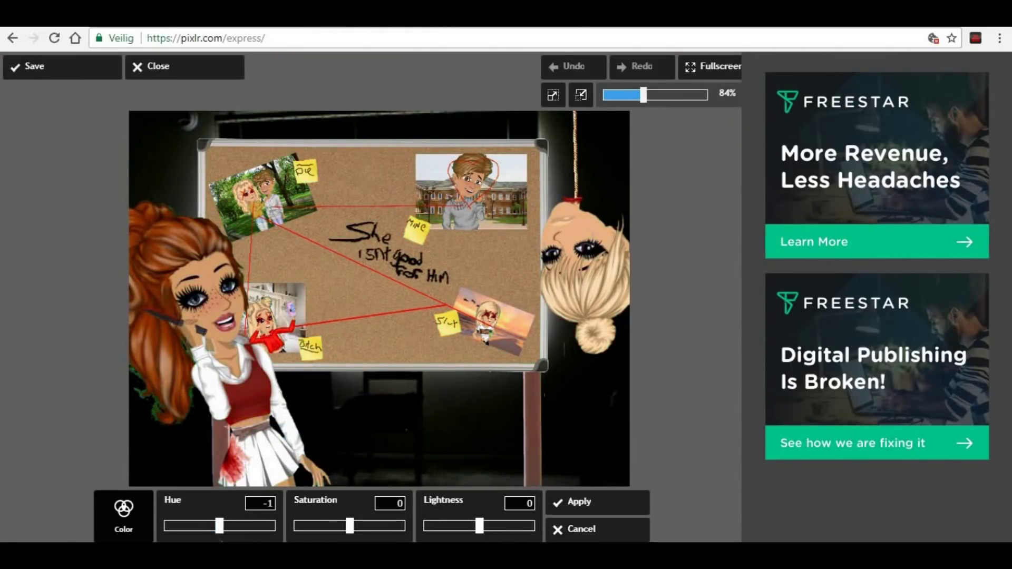
pyautogui.moveTo(480, 534); pyautogui.dragTo(466, 527)
pyautogui.click(597, 529)
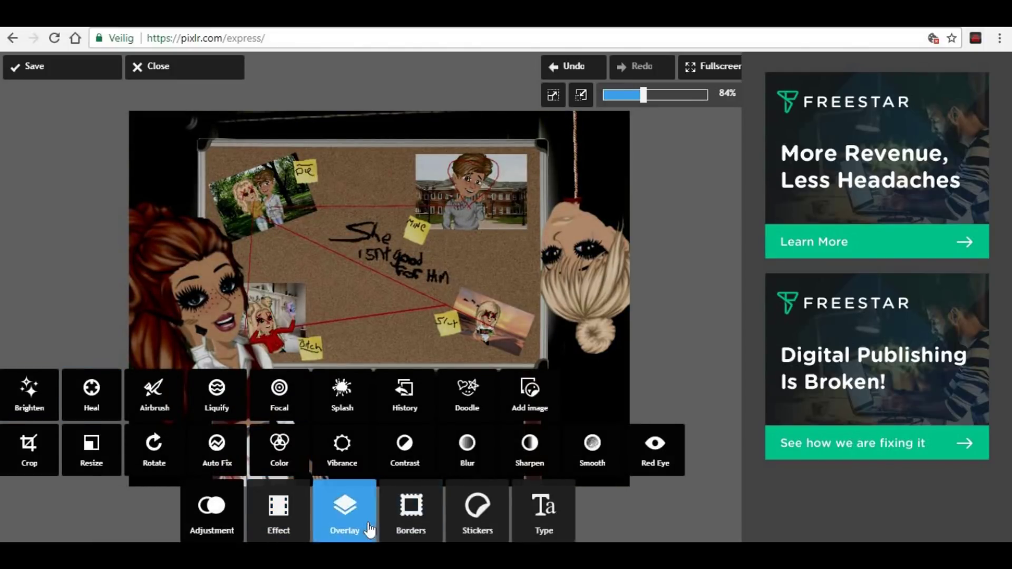
# Apply a dark Vignette overlay to the collage.
pyautogui.click(348, 520)
pyautogui.click(103, 343)
pyautogui.click(527, 429)
pyautogui.click(533, 502)
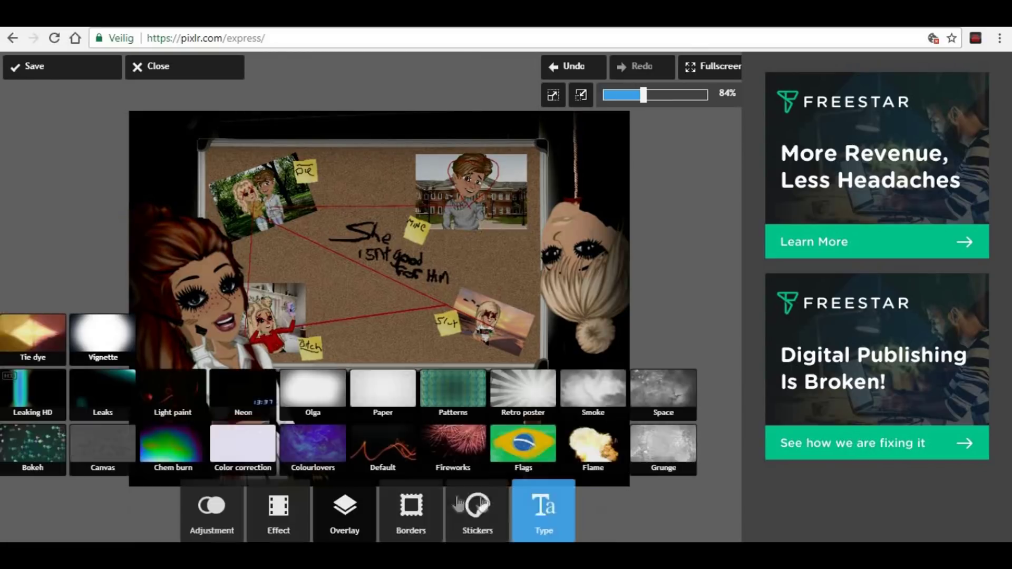
# Apply a Unicolor effect to the collage at reduced strength.
pyautogui.click(279, 508)
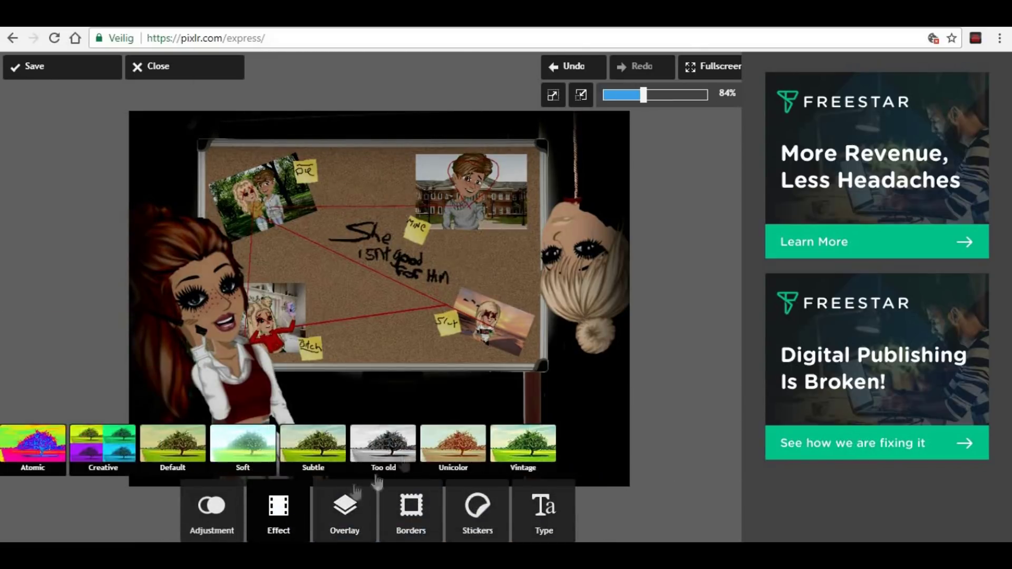
pyautogui.click(459, 441)
pyautogui.click(431, 434)
pyautogui.moveTo(464, 526); pyautogui.dragTo(370, 532)
pyautogui.click(526, 502)
# Raise the image quality and save the finished collage to the computer under the file name eer.
pyautogui.click(77, 70)
pyautogui.moveTo(454, 279); pyautogui.dragTo(486, 279)
pyautogui.click(443, 224)
pyautogui.write('ww')
pyautogui.click(316, 325)
pyautogui.write('eer')
pyautogui.press('Return')
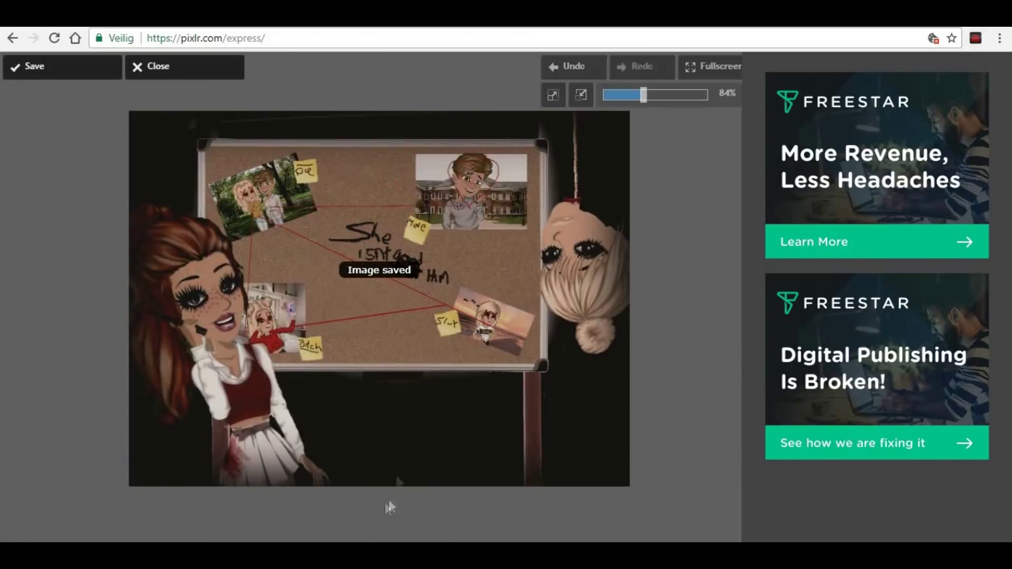